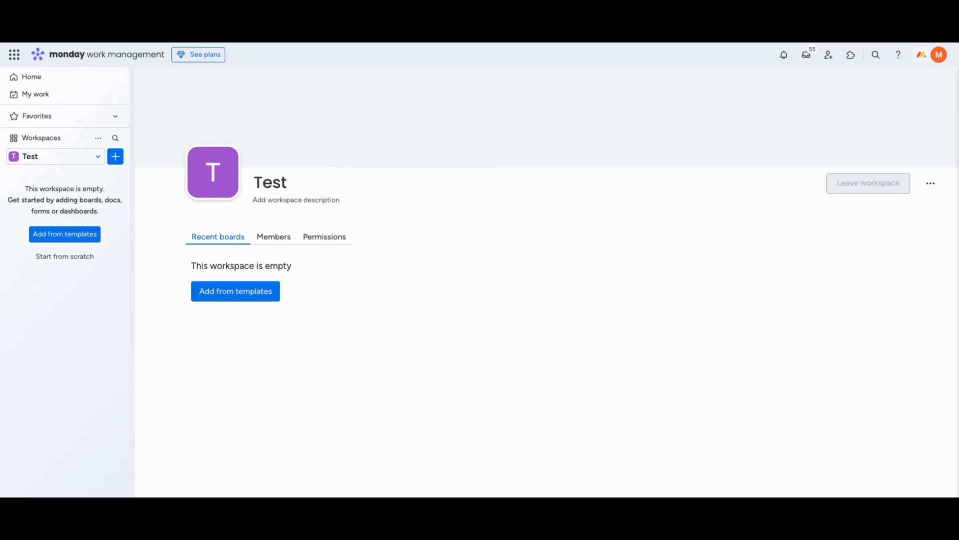
Start a new main board in the Test workspace, with a custom managed item type called Inquiries
left_click(115, 157)
mouse_move(250, 227)
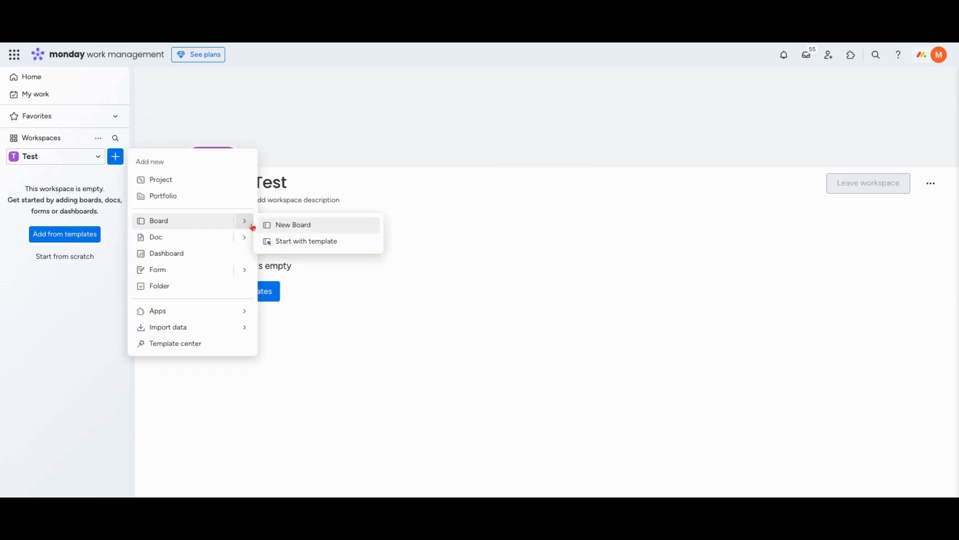
left_click(281, 228)
left_click(375, 358)
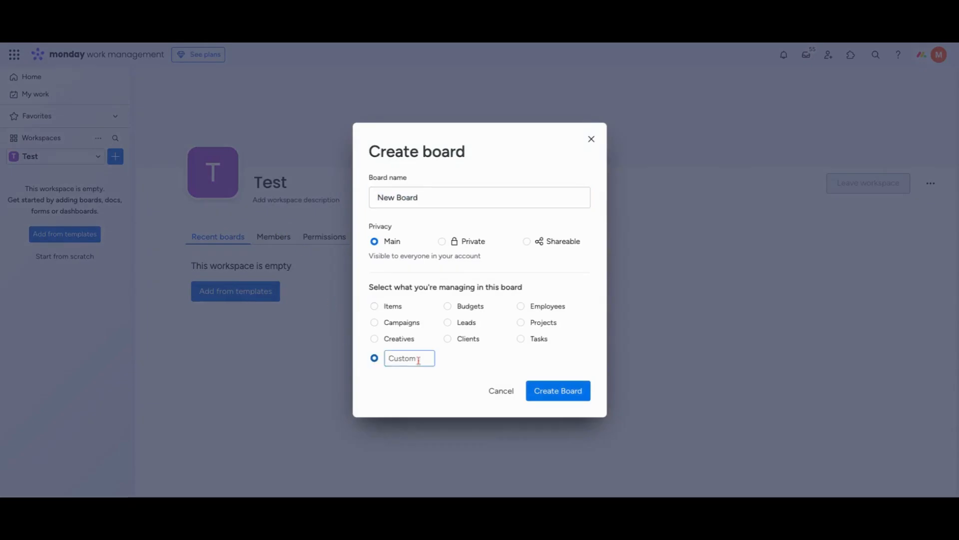
type("Inquiries")
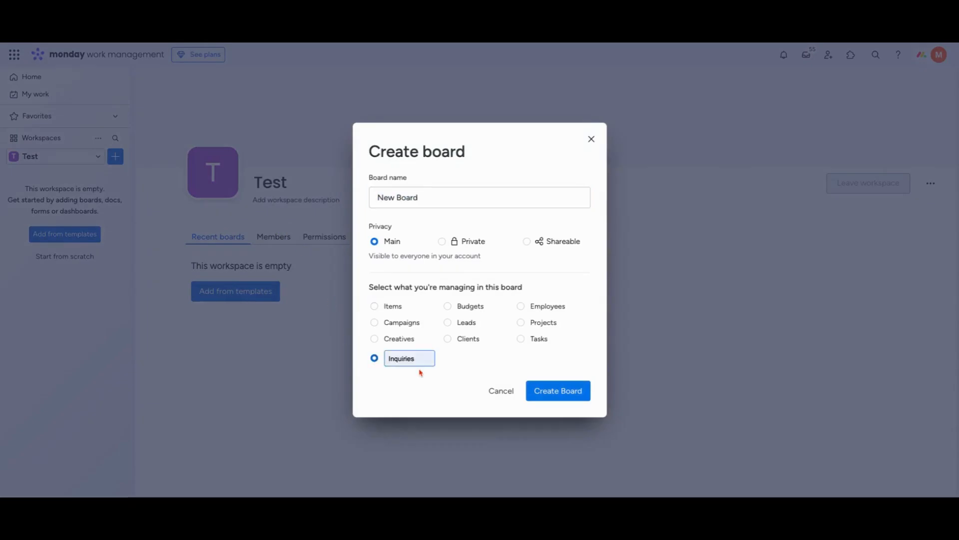
Name the board Customer Inquiries and create it
left_click(401, 196)
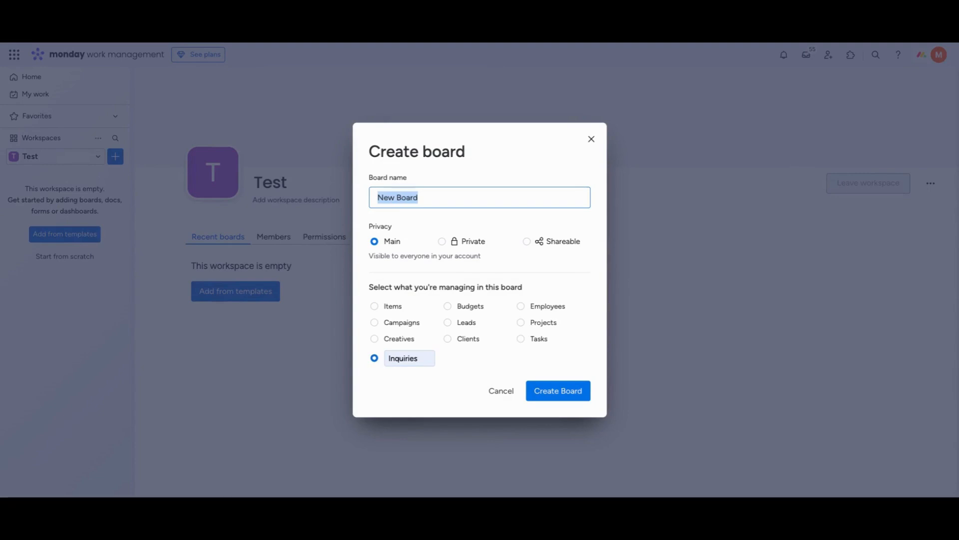
type("Customer In")
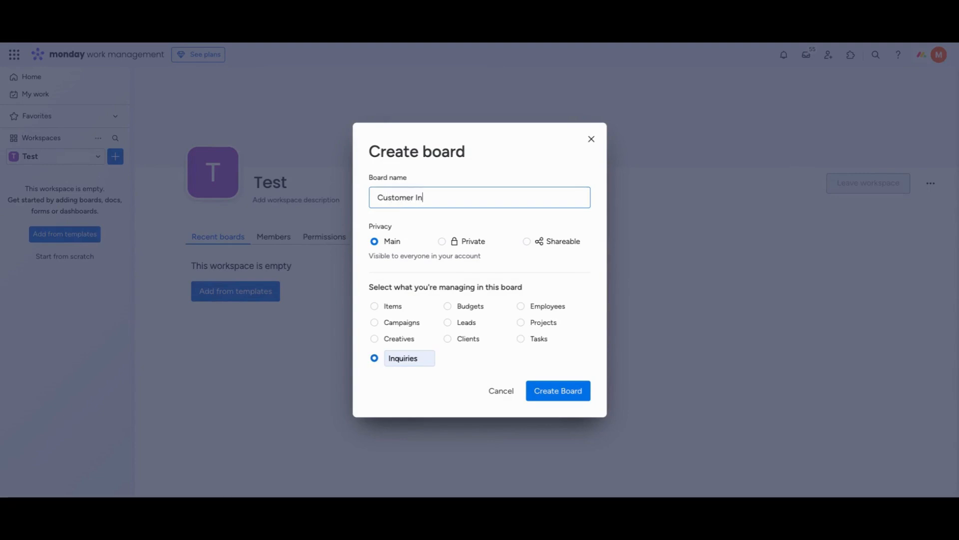
type("quiries")
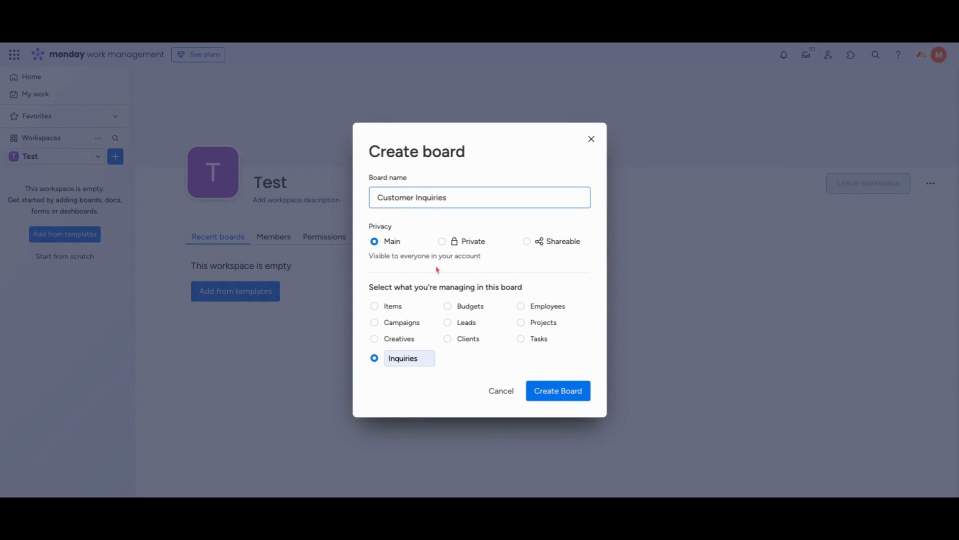
left_click(544, 387)
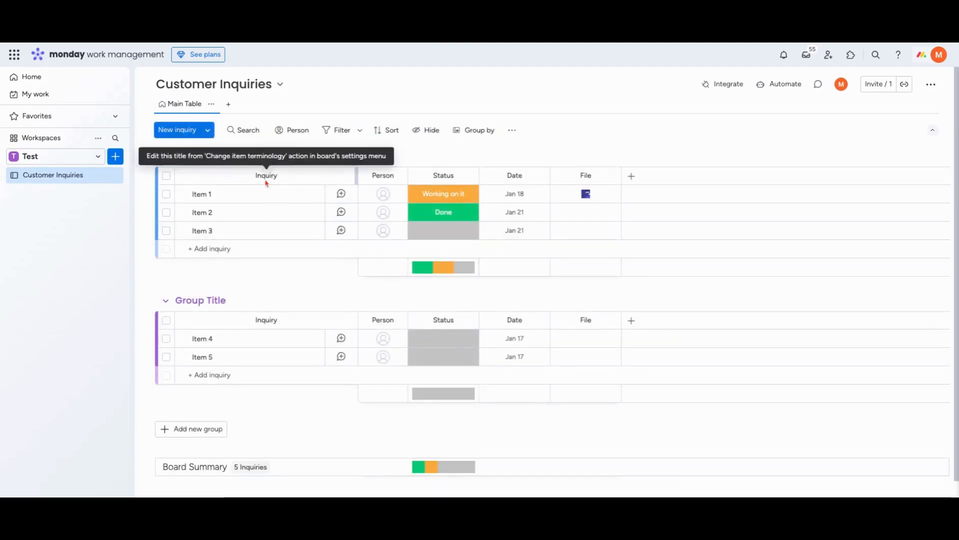
Rename the three items in the first group Inquiry 1, Inquiry 2 and Inquiry 3
left_click(203, 194)
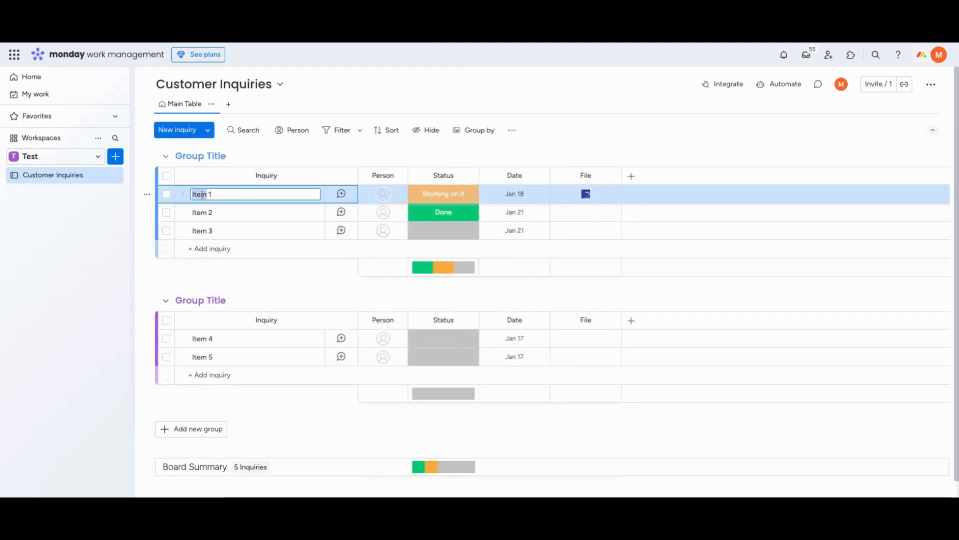
key("BackSpace")
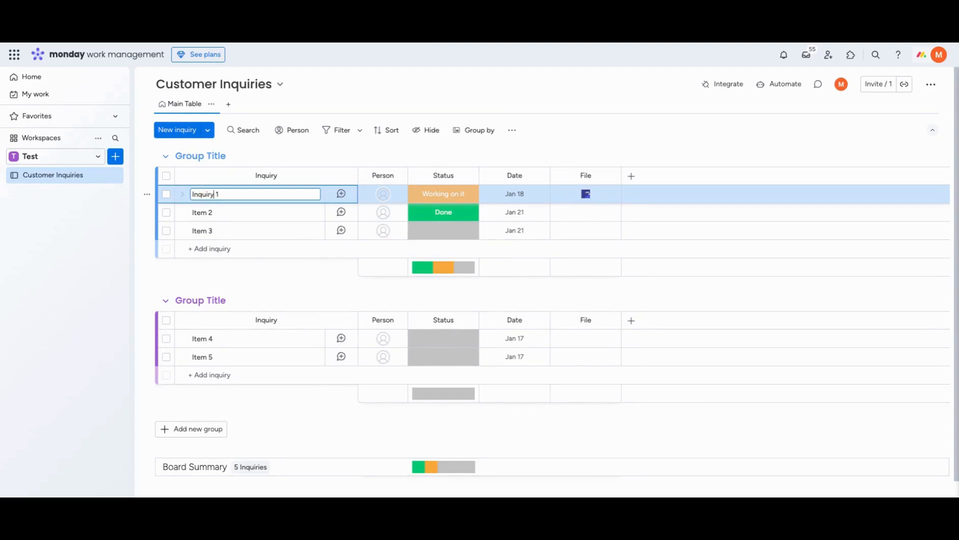
double_click(208, 194)
key("ctrl+c")
double_click(202, 212)
key("ctrl+v")
double_click(200, 231)
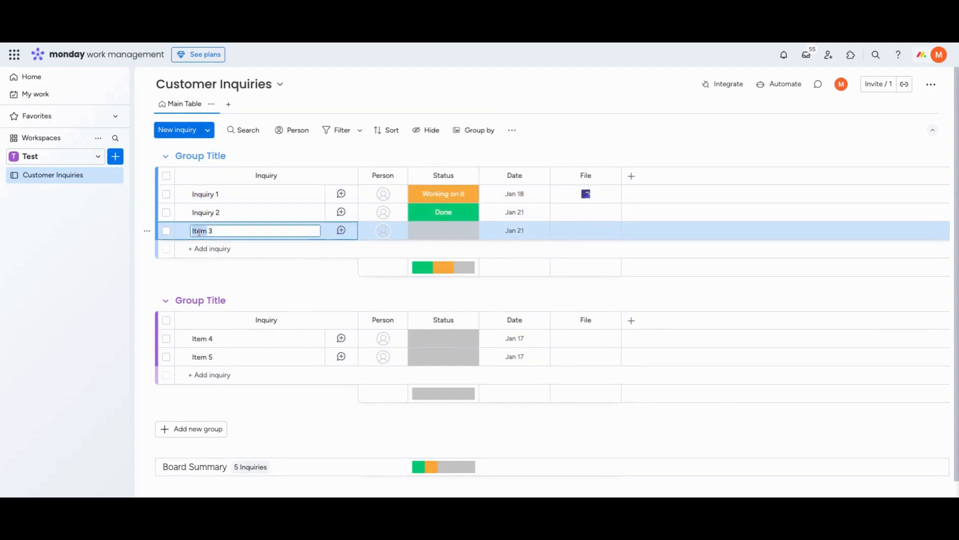
key("ctrl+v")
key("Return")
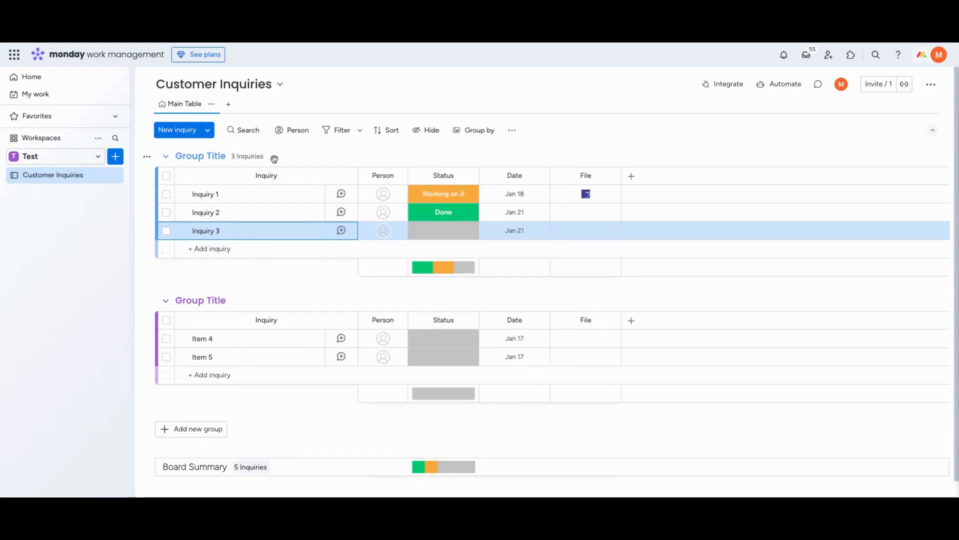
Collapse the groups and rename the first one Open and the second one Working
left_click(165, 156)
left_click(193, 156)
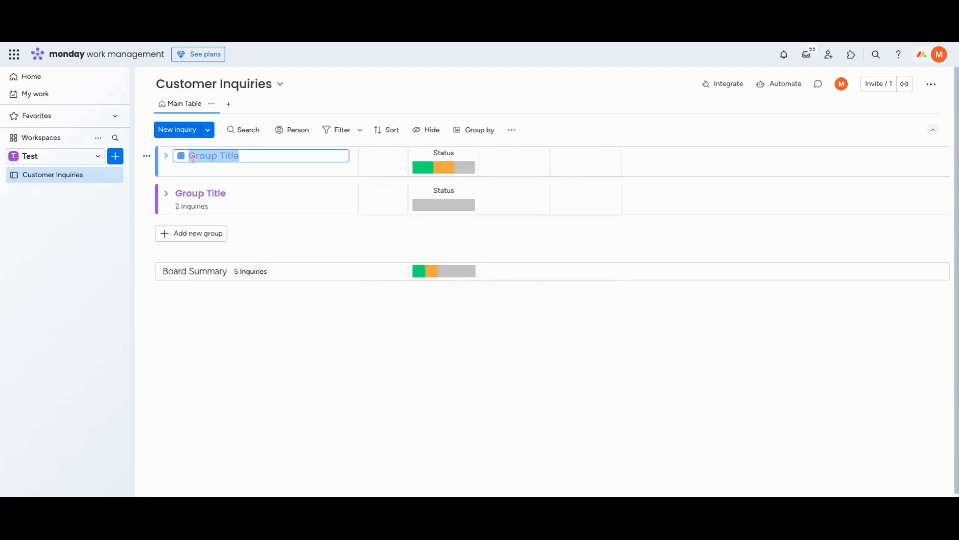
type("Open")
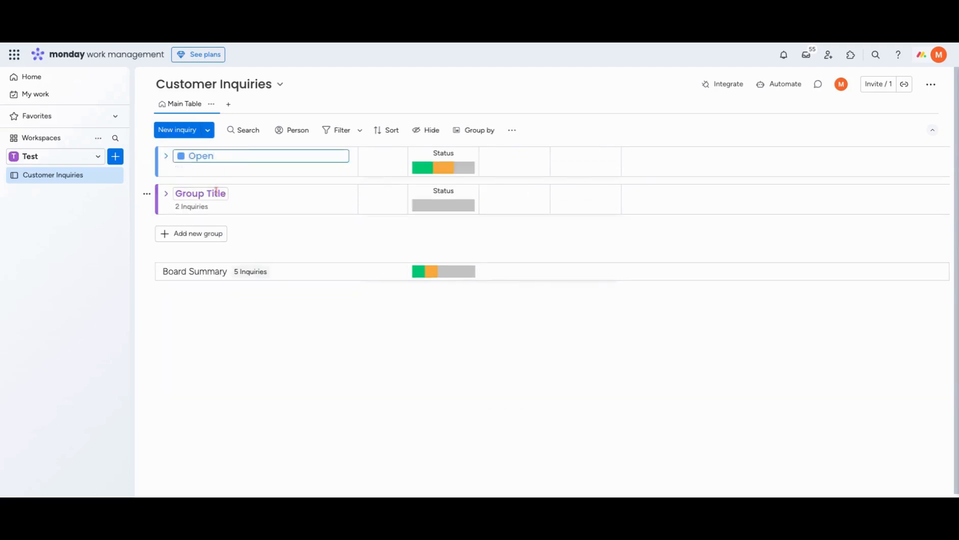
left_click(216, 193)
type("Working")
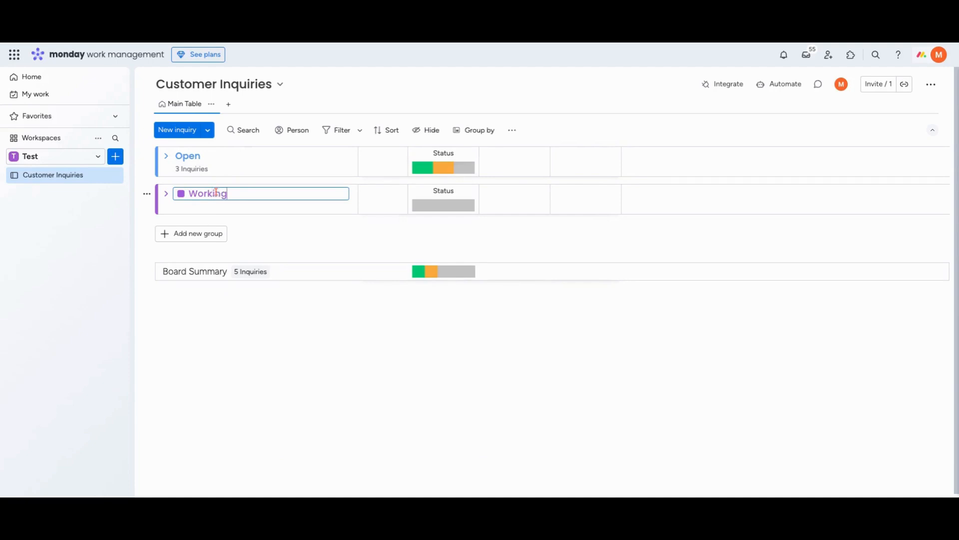
Add a third group named Done and colour it bright green
left_click(202, 229)
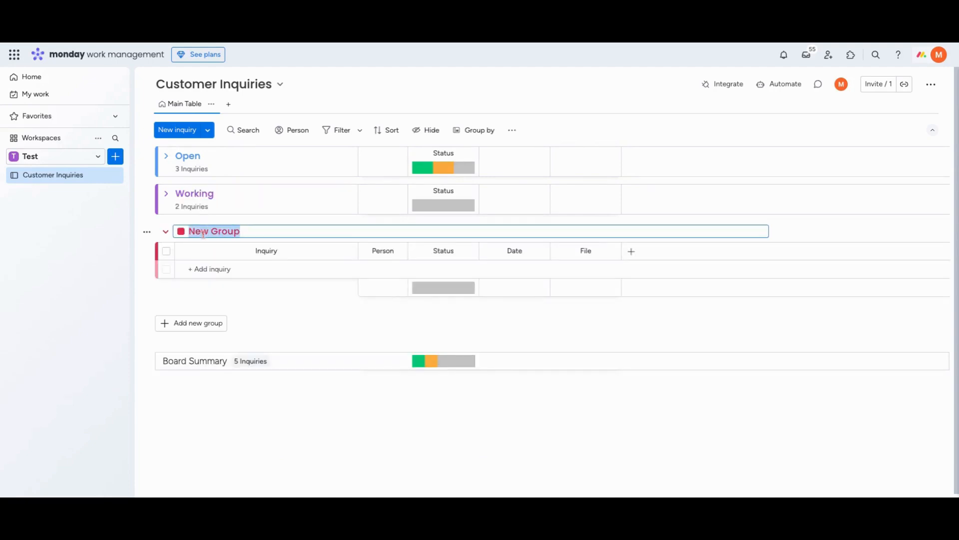
type("Done")
left_click(181, 232)
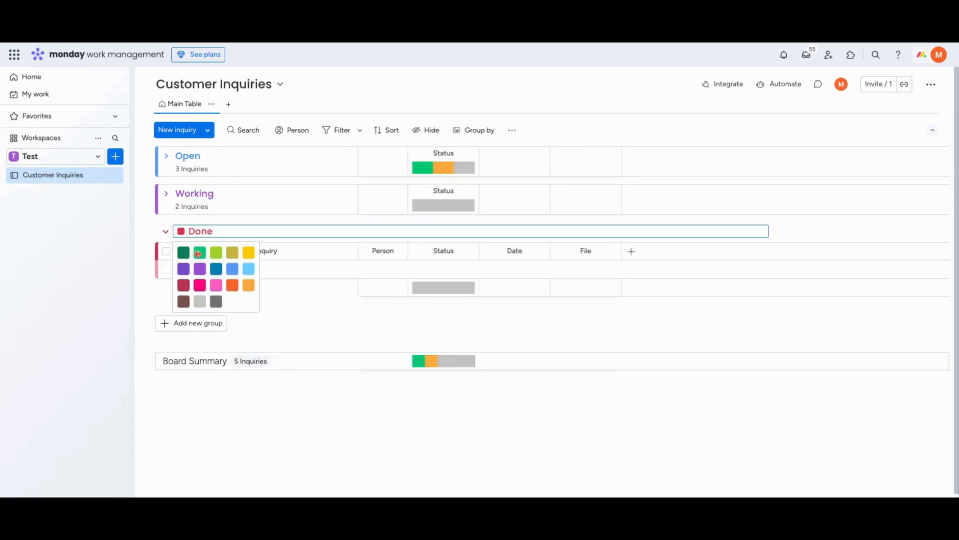
left_click(198, 253)
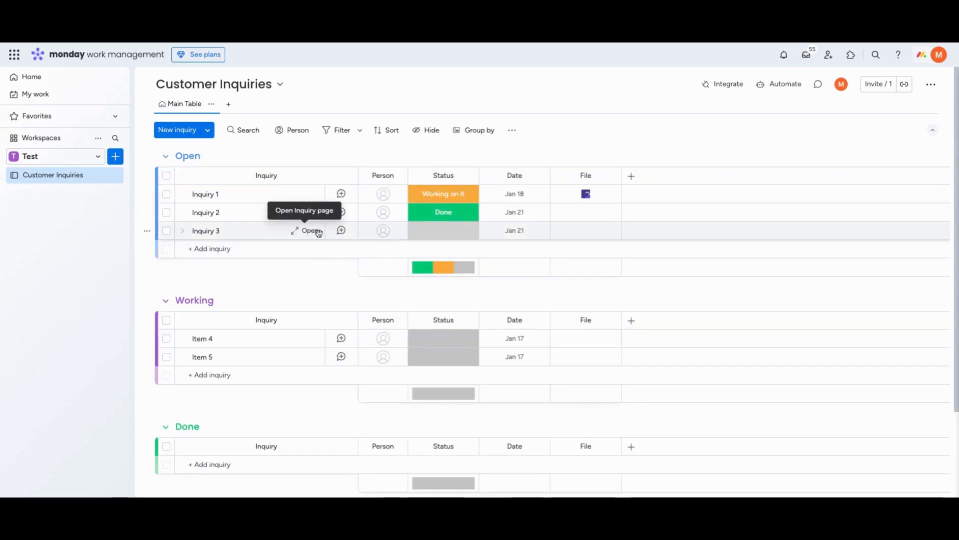
Move the Status column ahead of Person and name its grey default label New
left_click_drag(443, 175, 385, 173)
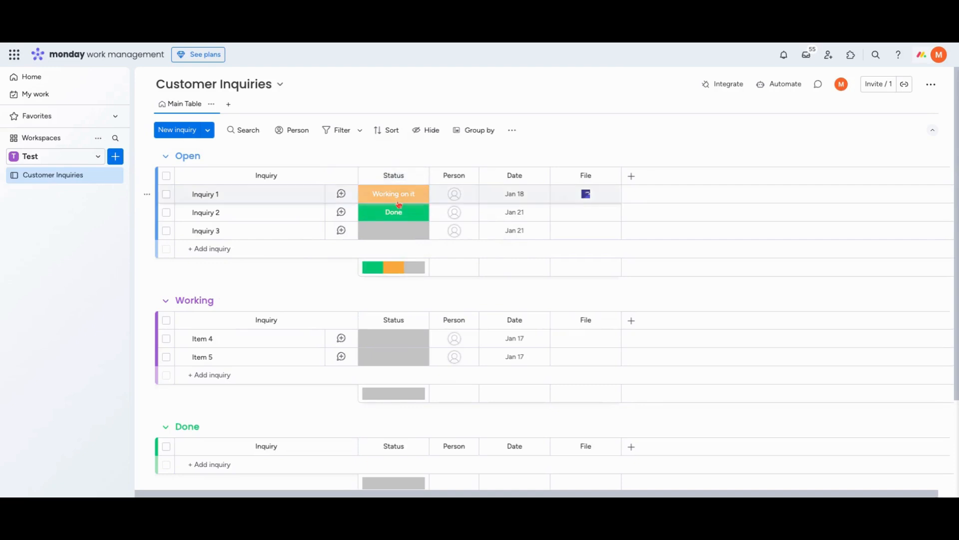
left_click(399, 205)
left_click(390, 315)
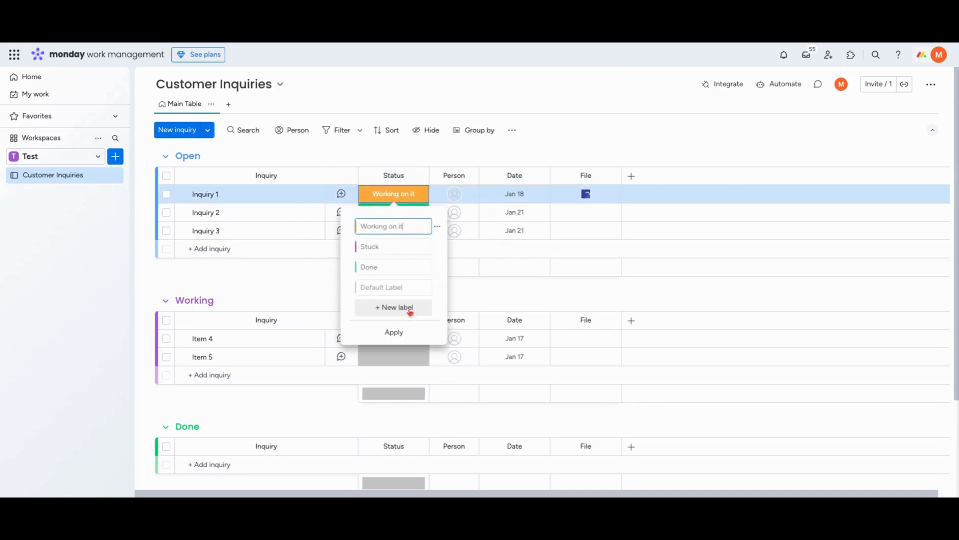
left_click(389, 283)
type("New")
key("Return")
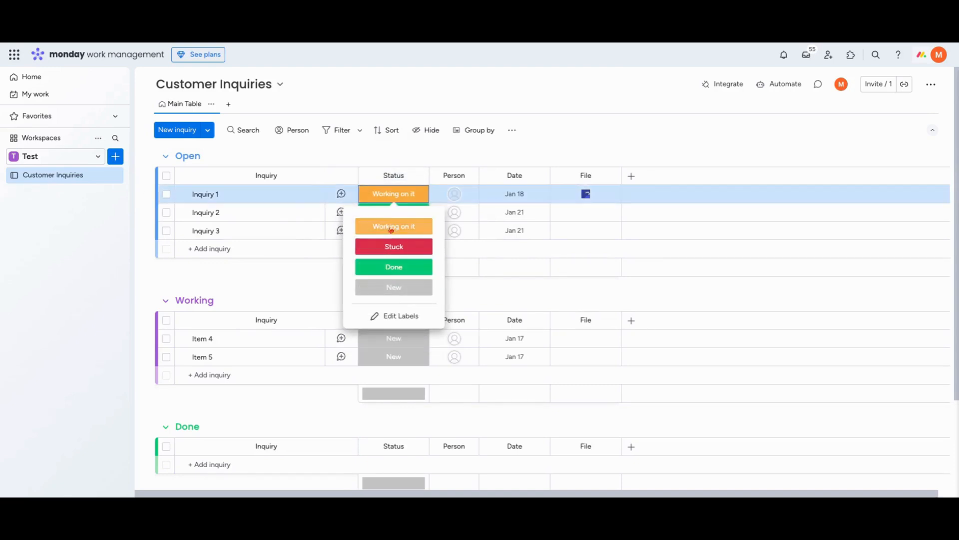
left_click(443, 188)
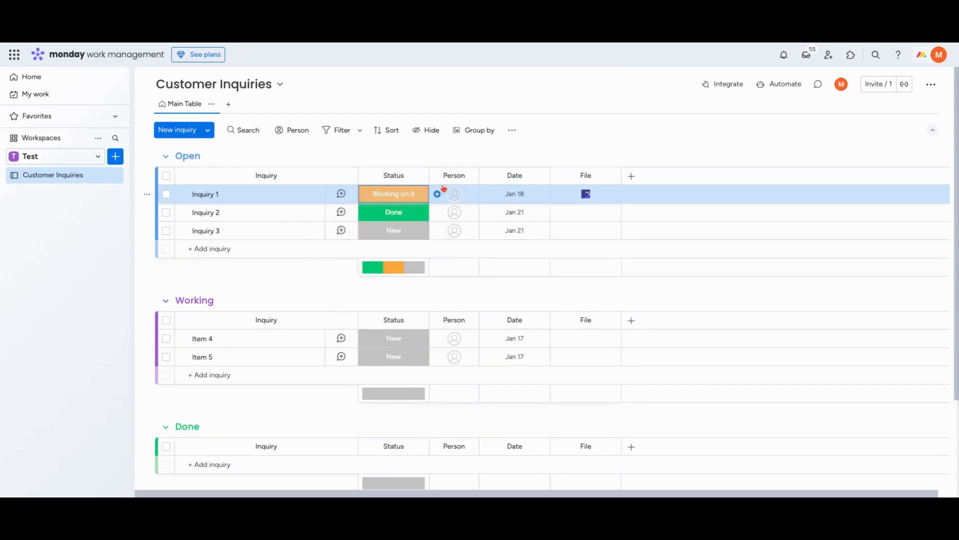
Add a Long text column directly after the Status column
left_click(418, 175)
mouse_move(487, 315)
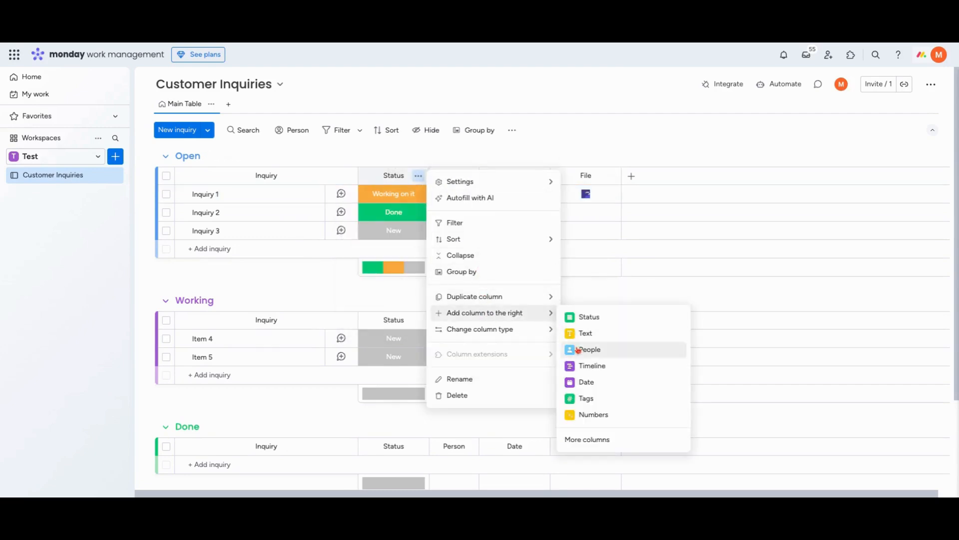
left_click(605, 440)
type("long")
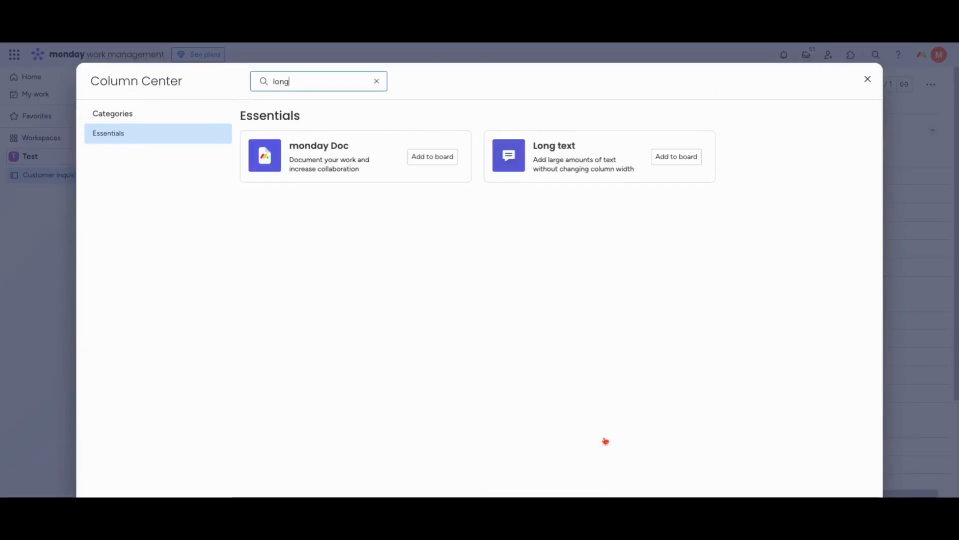
left_click(664, 156)
Rename the Long text column Description
double_click(513, 176)
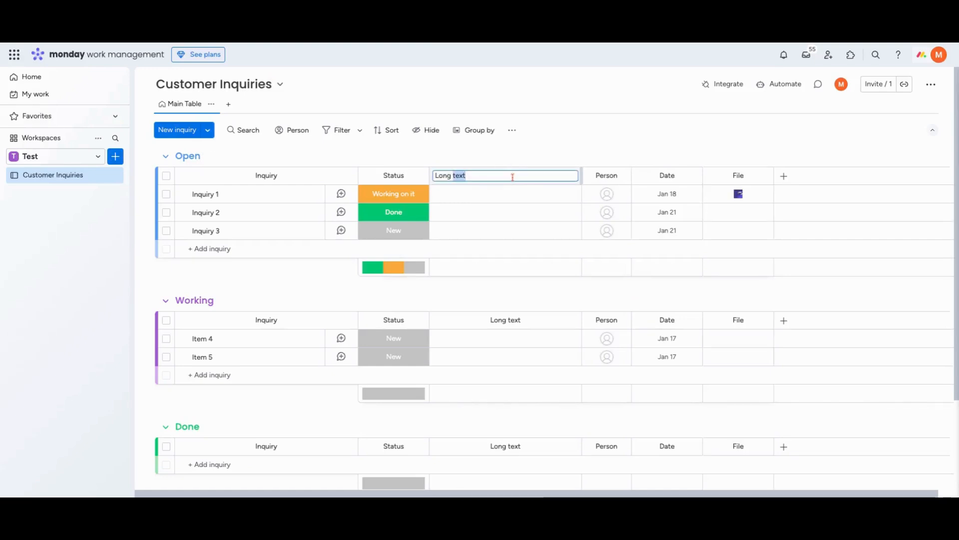
key("ctrl+a")
key("BackSpace")
type("Descript")
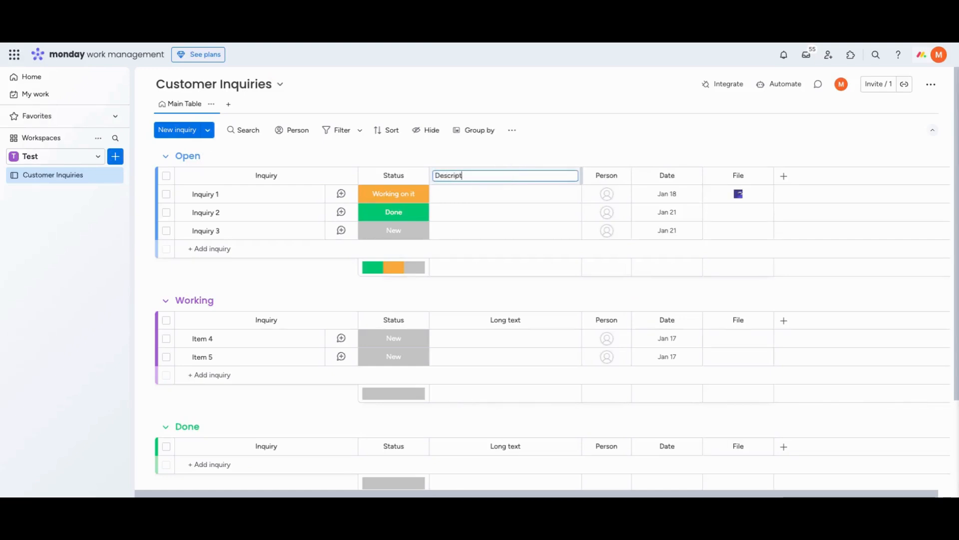
type("ion")
key("Return")
Move the Date column ahead of Person and rename it Created Date
left_click_drag(666, 174, 608, 174)
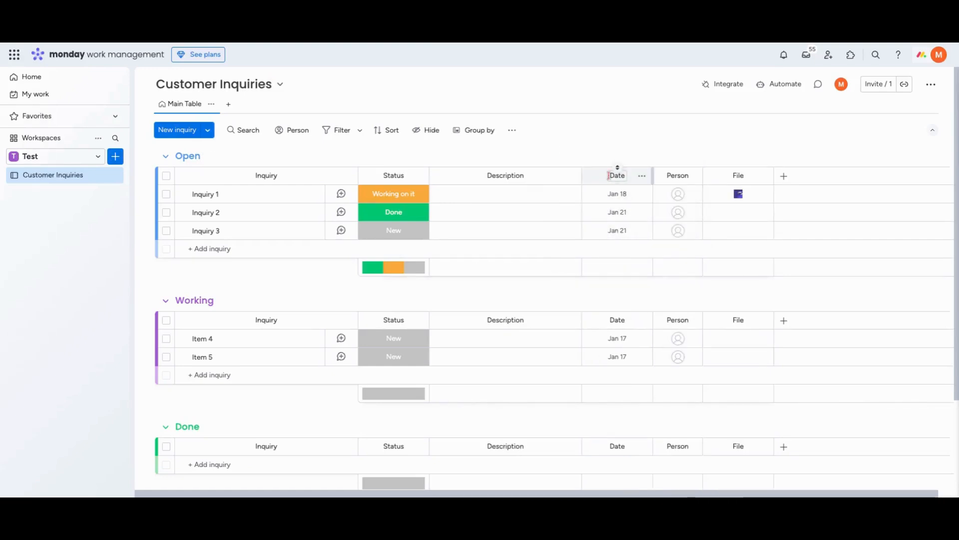
double_click(608, 175)
type("Created D")
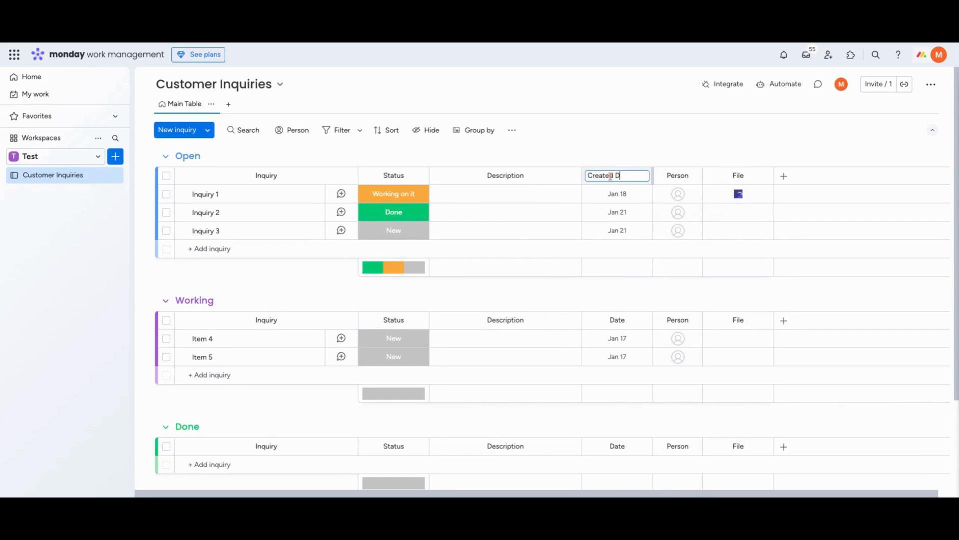
type("ate")
key("Return")
Add a Priority column, place it between Created Date and Person, and check its available labels
left_click(784, 176)
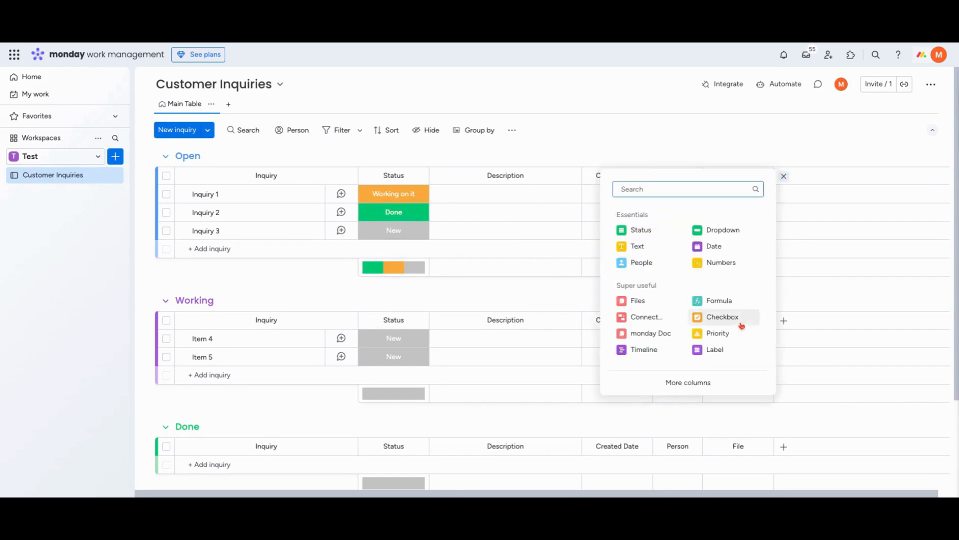
type("pri")
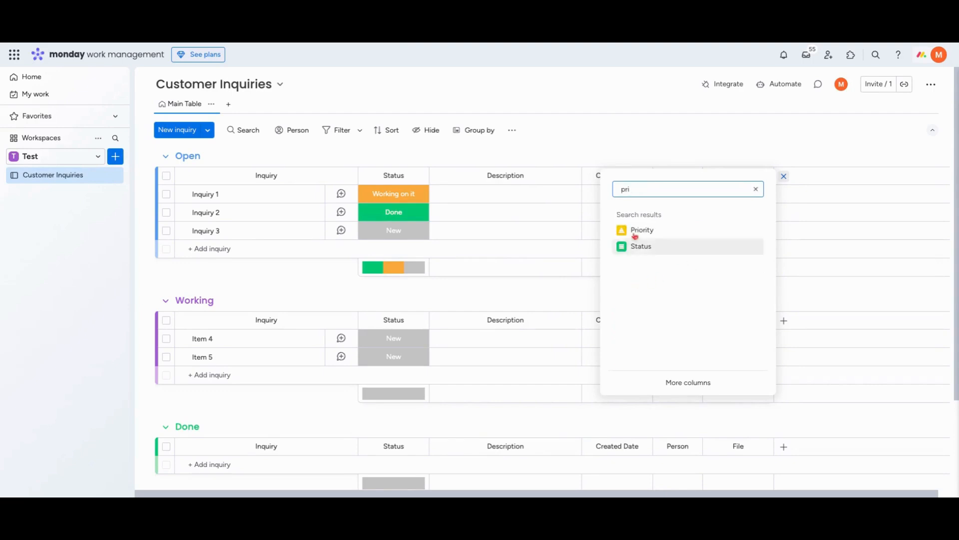
left_click(644, 247)
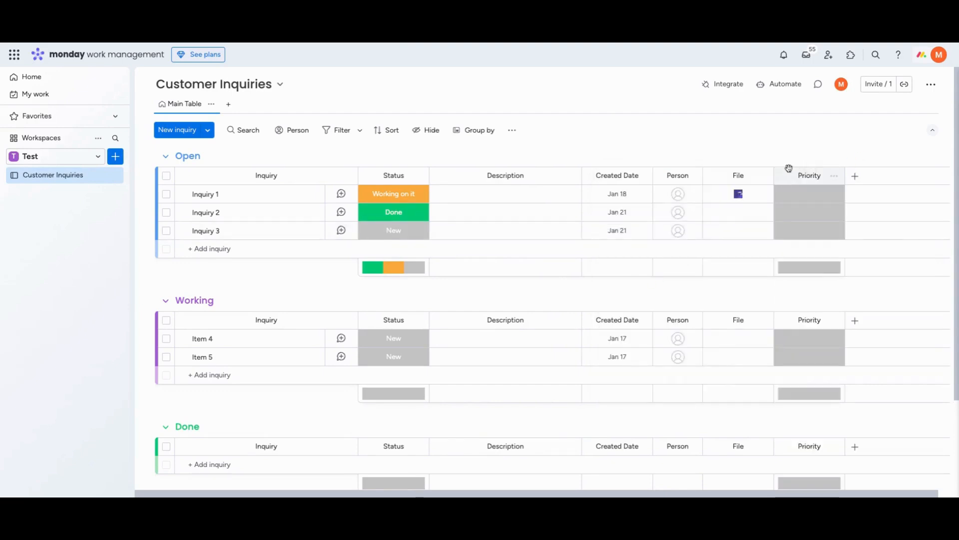
left_click_drag(788, 171, 674, 173)
left_click(675, 199)
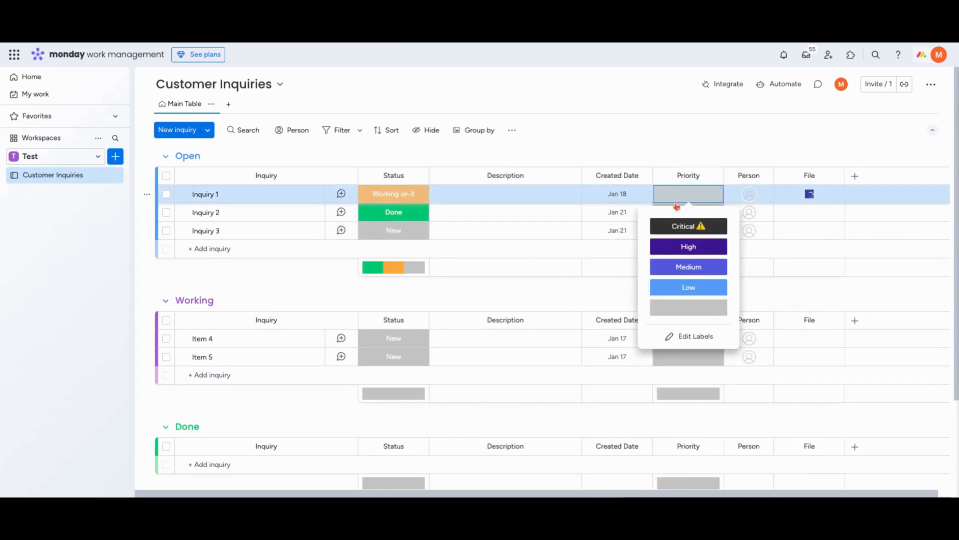
left_click(726, 170)
Rename the Person column Assigned
left_click(744, 175)
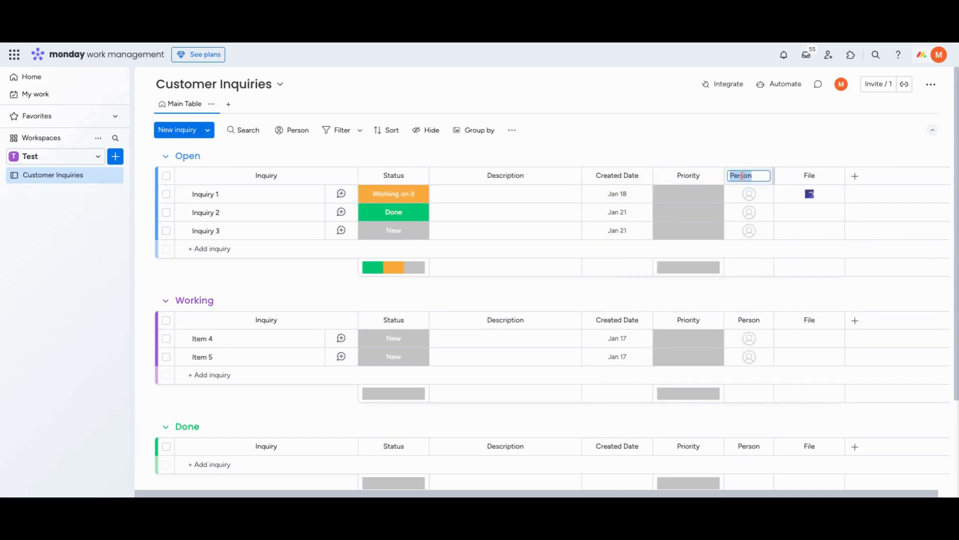
type("Asssigne")
key("BackSpace")
key("BackSpace")
key("BackSpace")
key("BackSpace")
key("BackSpace")
type("igned")
key("Return")
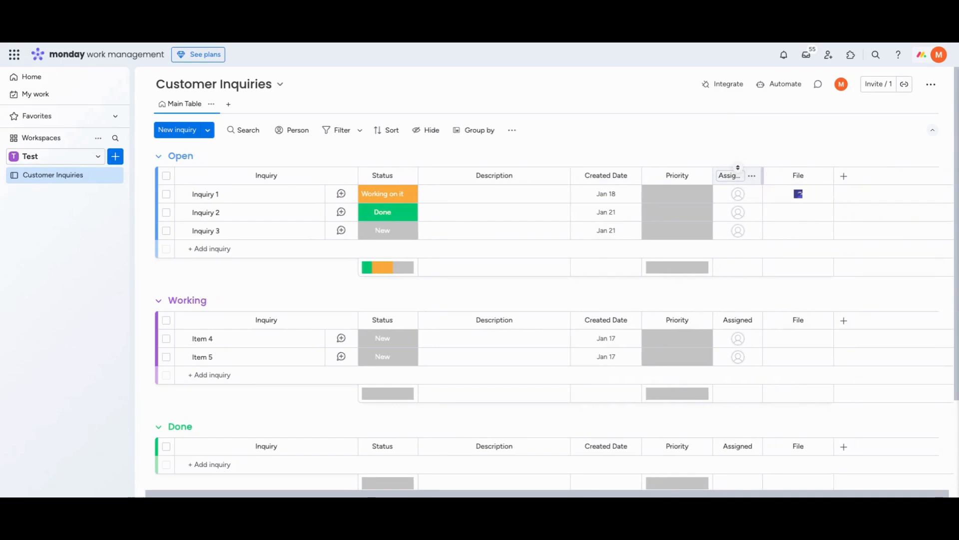
Add a Label column after the File column and name it Type
left_click(840, 178)
left_click(770, 349)
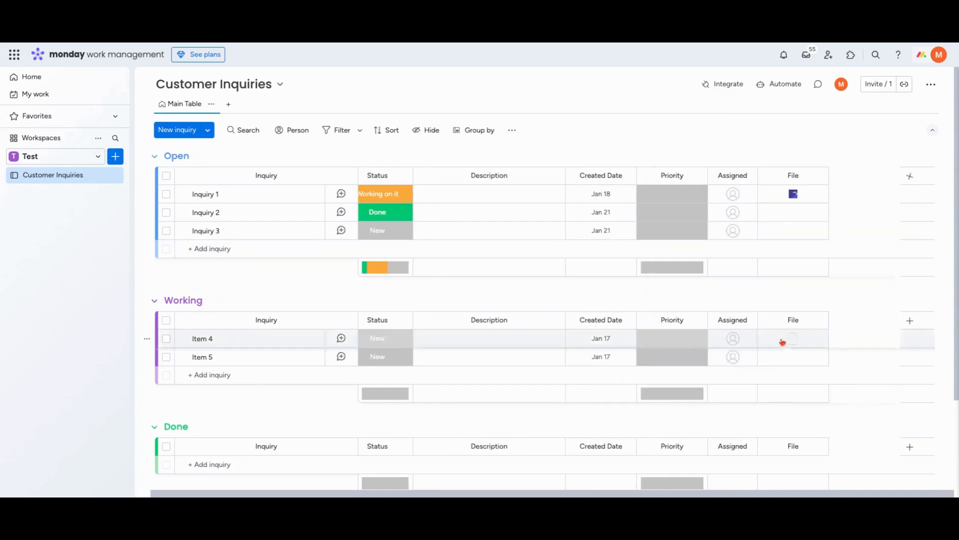
left_click(857, 175)
type("Type")
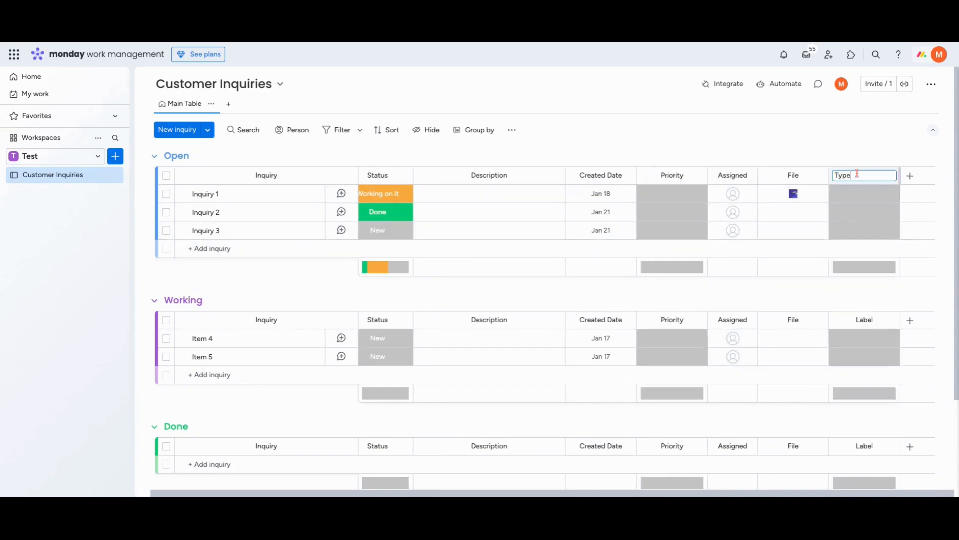
Assign Inquiry 1 the first Type label and rename the three Type labels Feedback, Support and Other
left_click(858, 197)
left_click(865, 225)
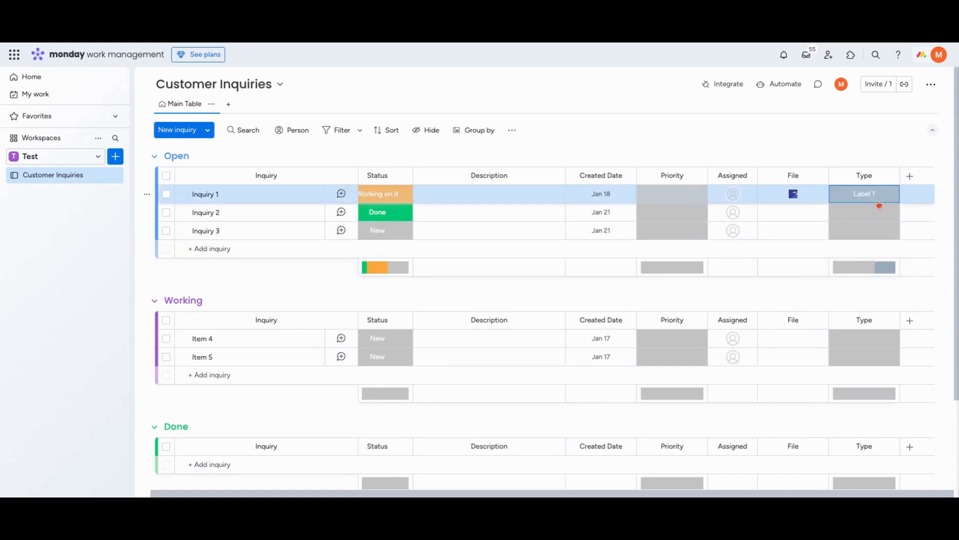
left_click(879, 205)
left_click(867, 314)
left_click(854, 227)
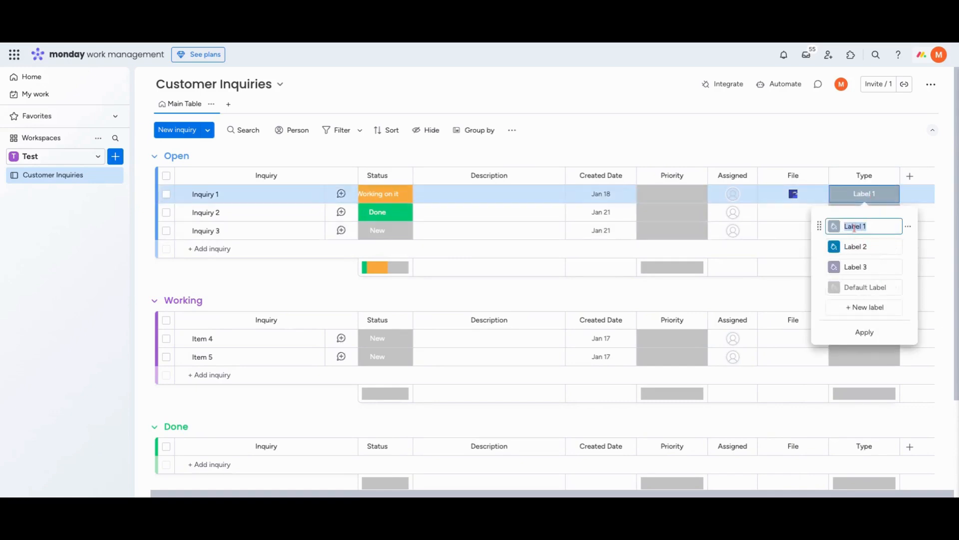
type("Feedback")
left_click(854, 248)
type("Support")
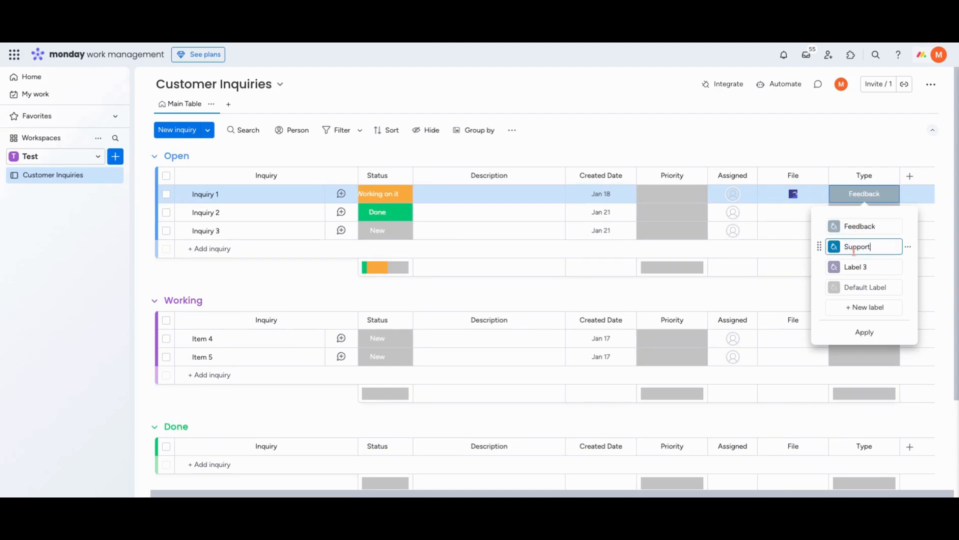
left_click(855, 267)
type("Other")
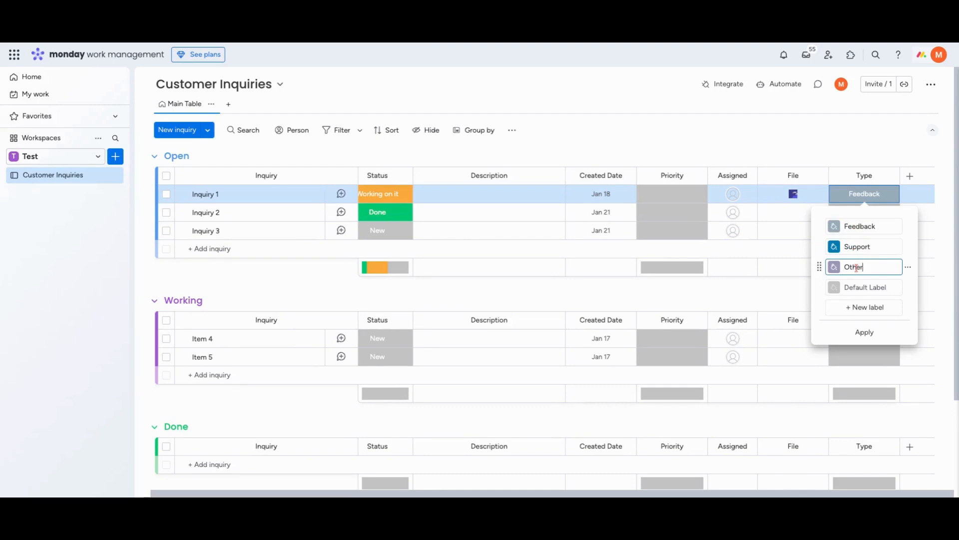
Add a Time tracking column after Type and rename it "How long to solve?"
left_click(910, 176)
type("time")
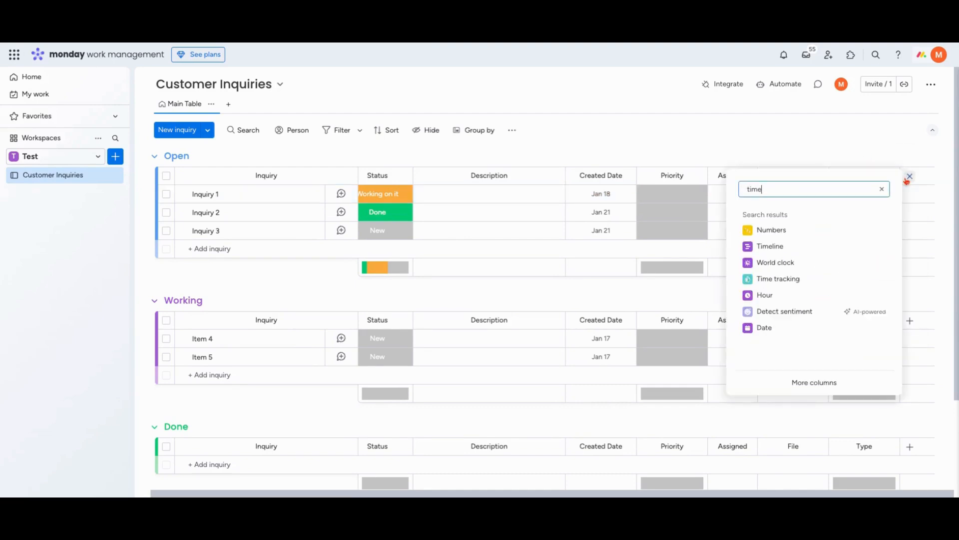
left_click(848, 278)
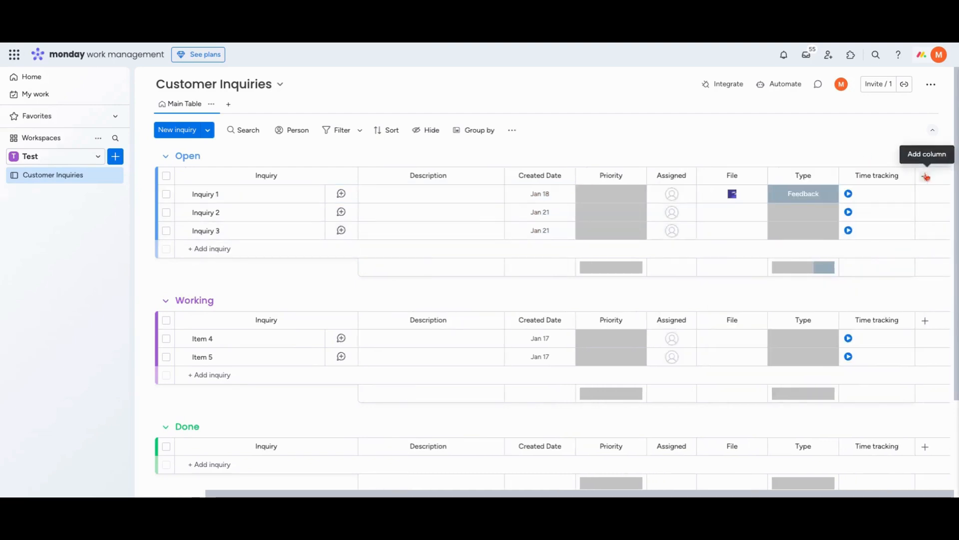
left_click(874, 176)
type("How")
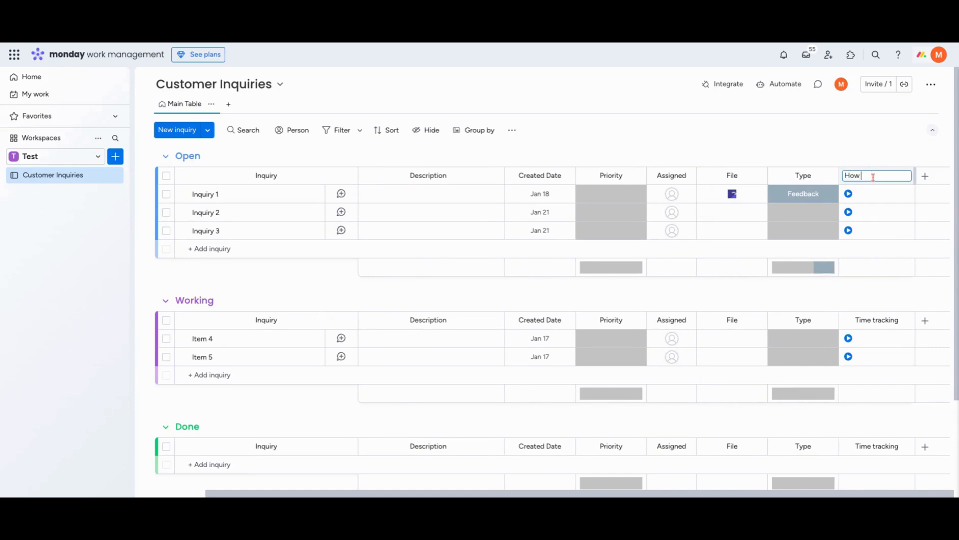
type(" long to solve?")
key("Return")
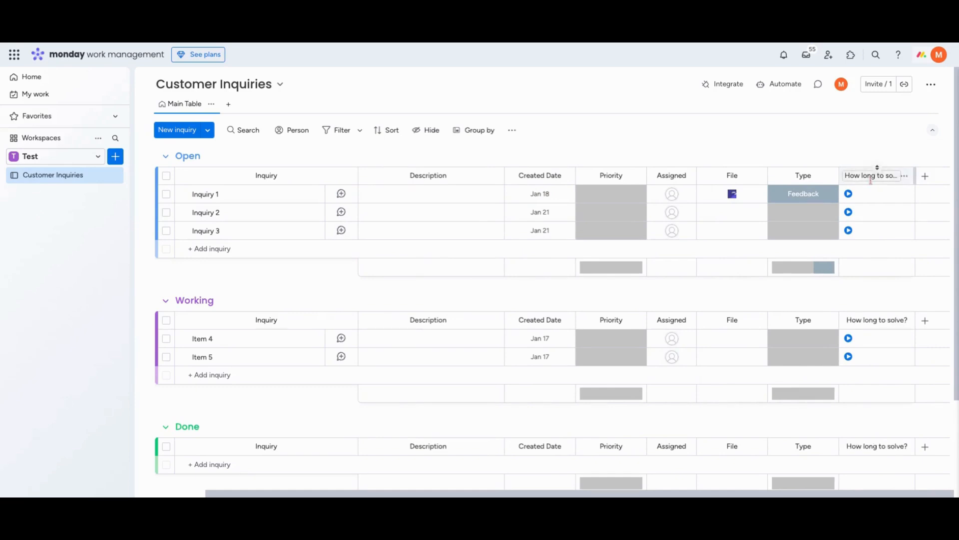
Add a Date column after the time tracking column and name it Due Date
left_click(926, 176)
type("due")
left_click(884, 176)
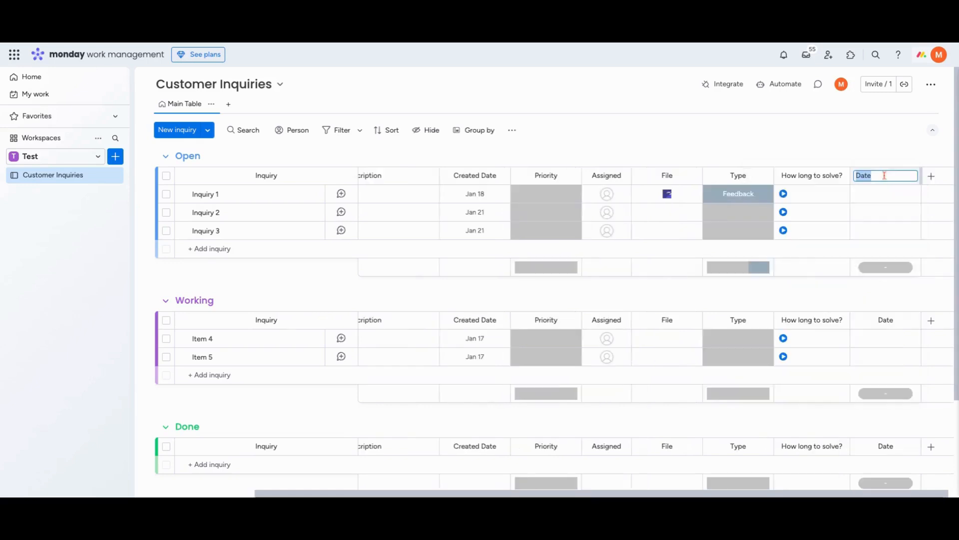
type("Due Date")
key("Return")
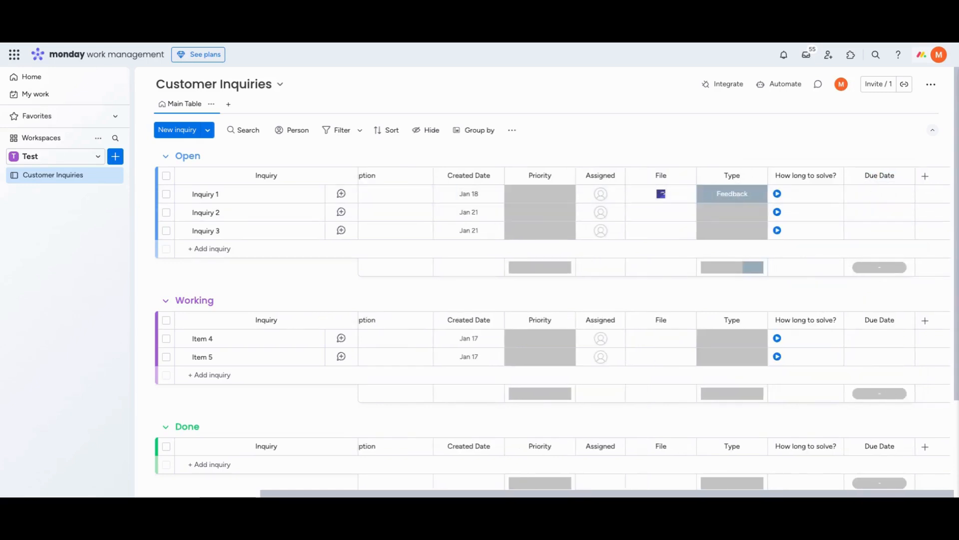
Add a Long text column after Due Date and rename it "Write a reply"
left_click(926, 176)
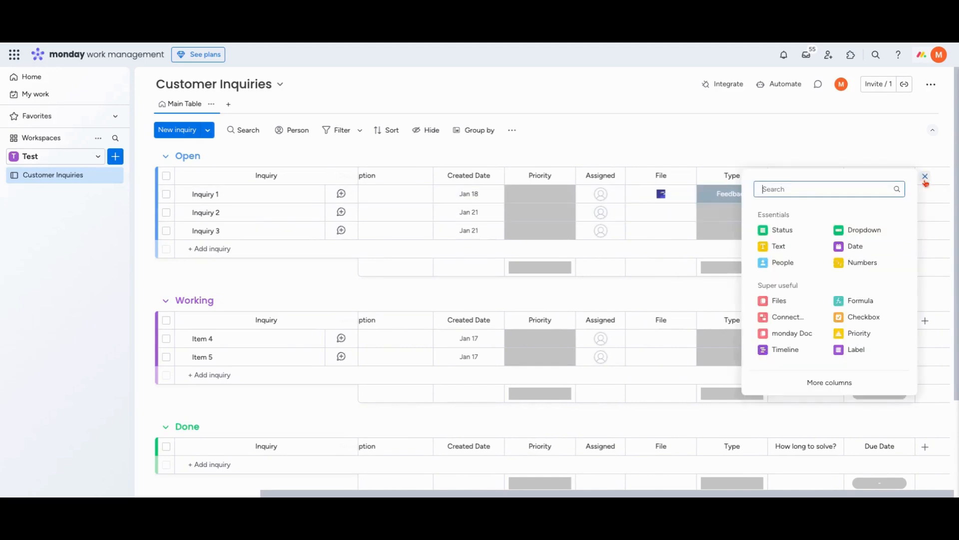
type("long")
left_click(851, 246)
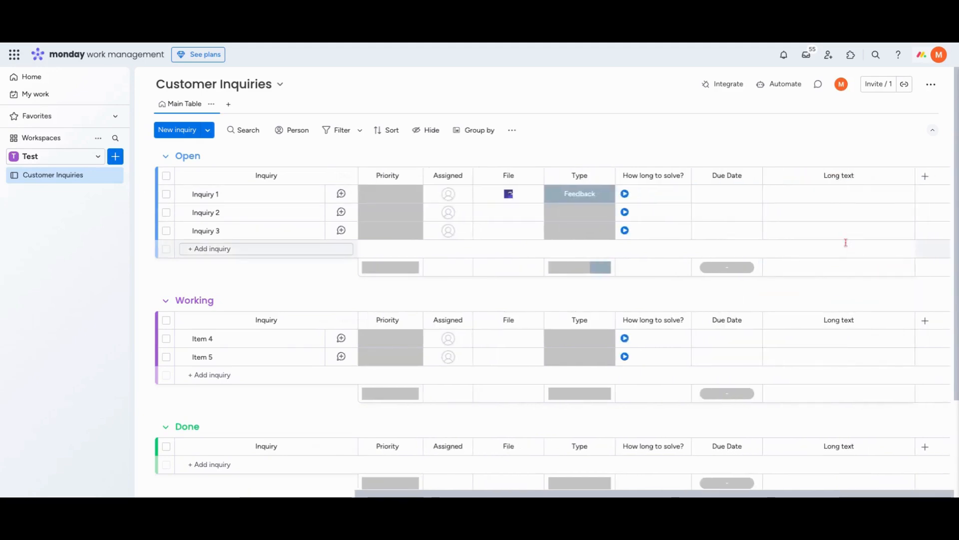
left_click(839, 176)
type("Write a")
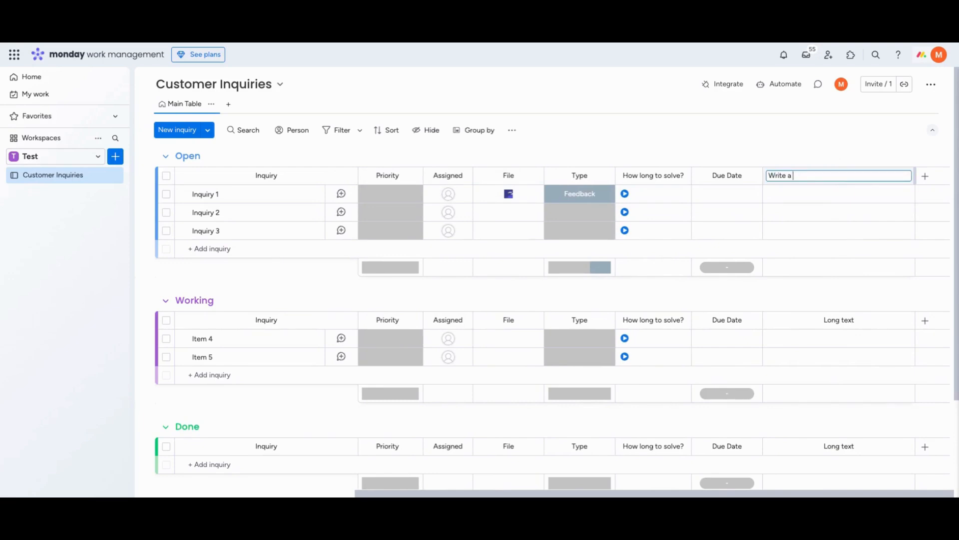
type(" reply")
key("Return")
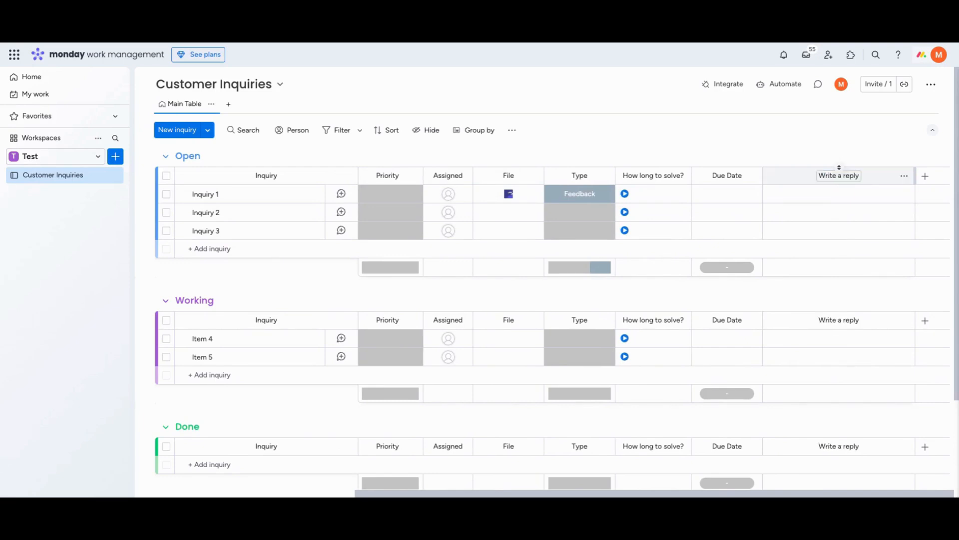
Add a Text column after "Write a reply" and rename it Customer Name
left_click(925, 176)
left_click(799, 245)
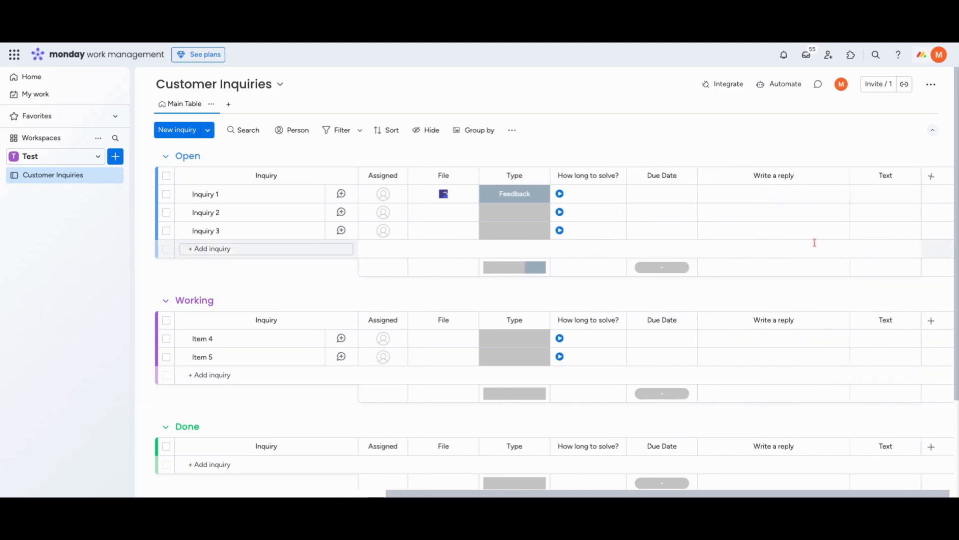
left_click(877, 176)
key("ctrl+a")
type("C")
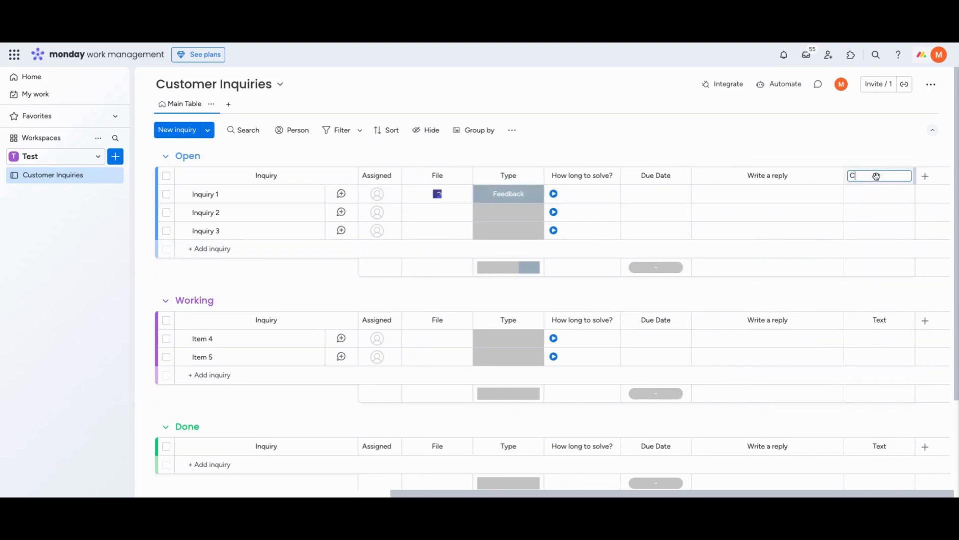
type("ust")
key("BackSpace")
type("stomer Name")
Add an Email column after Customer Name and keep its title as Email
left_click(925, 176)
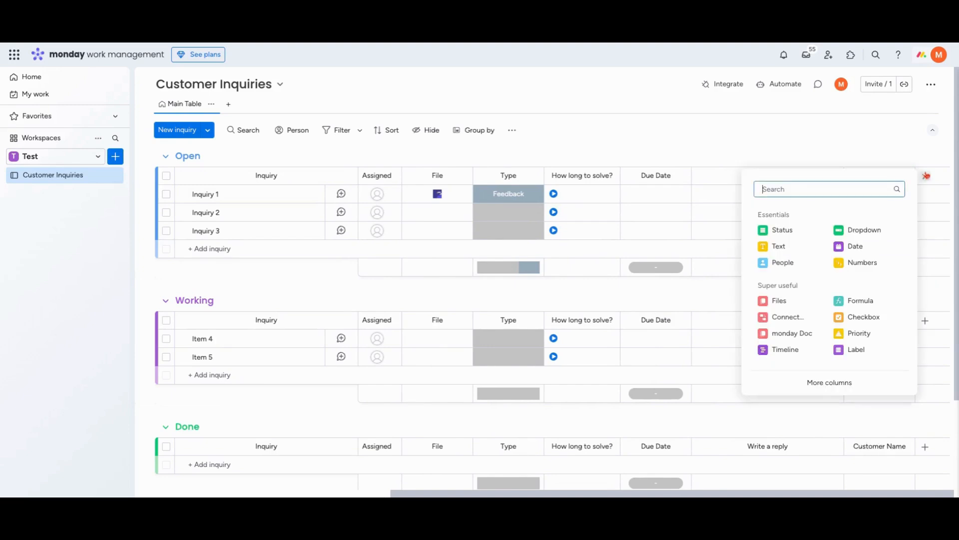
type("email")
left_click(841, 228)
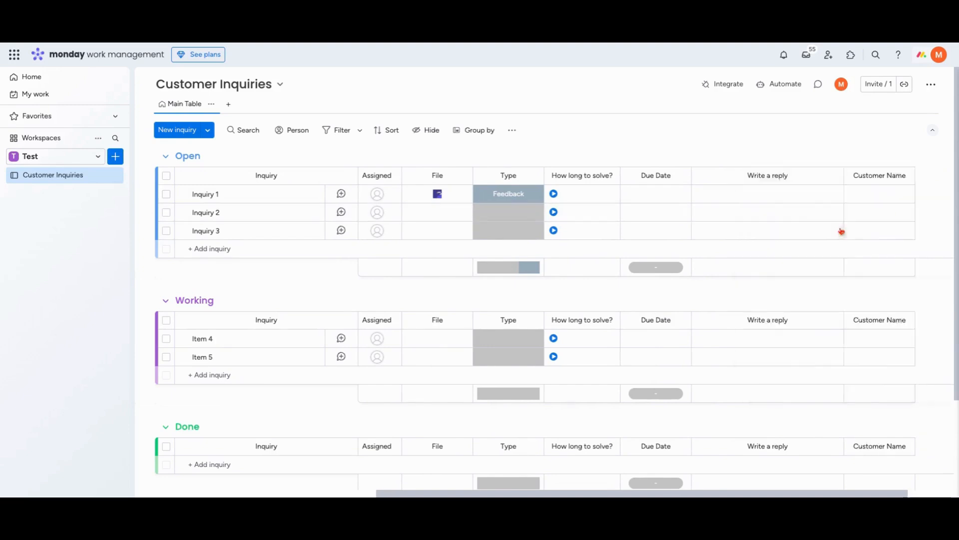
left_click(882, 177)
type("Email")
key("Return")
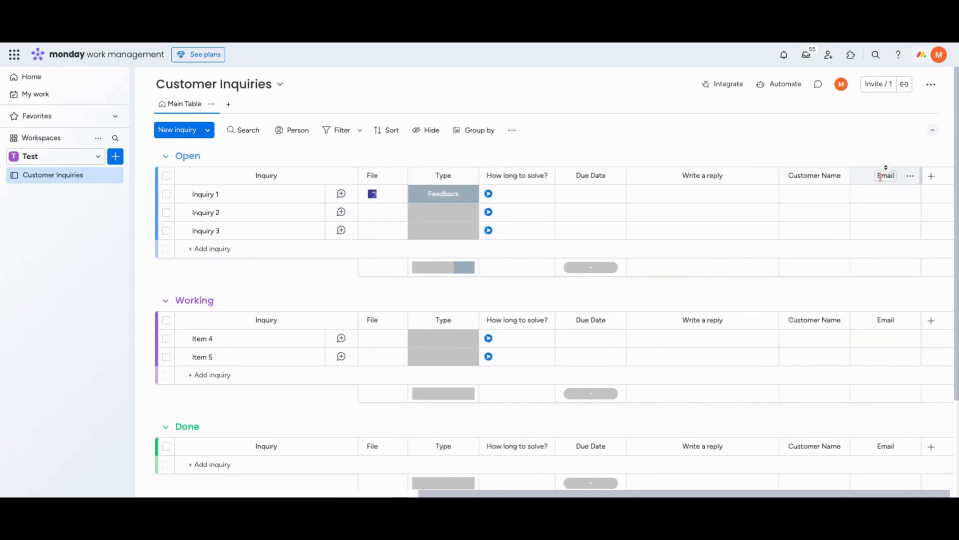
Start a custom board automation that sets Status to New when an item is created
scroll(743, 263, "left", 8)
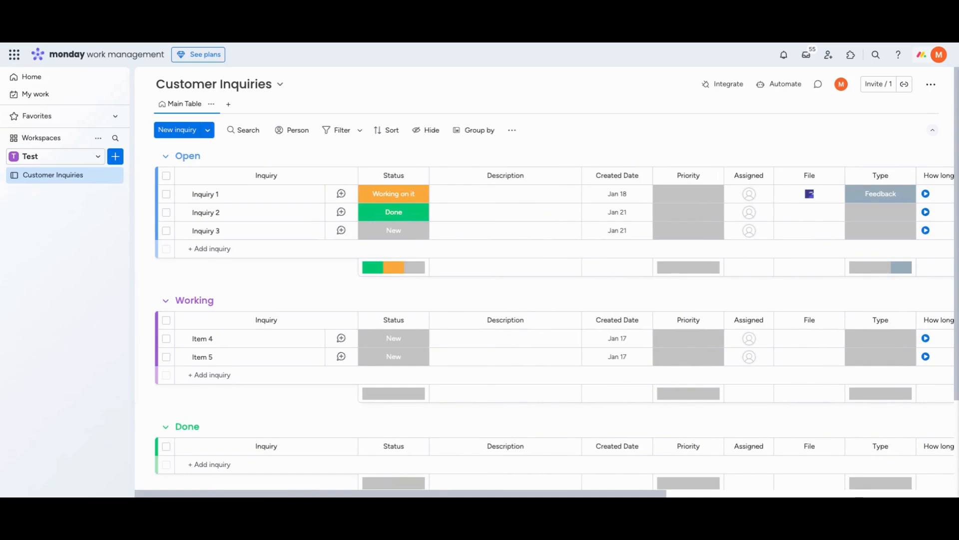
left_click(780, 84)
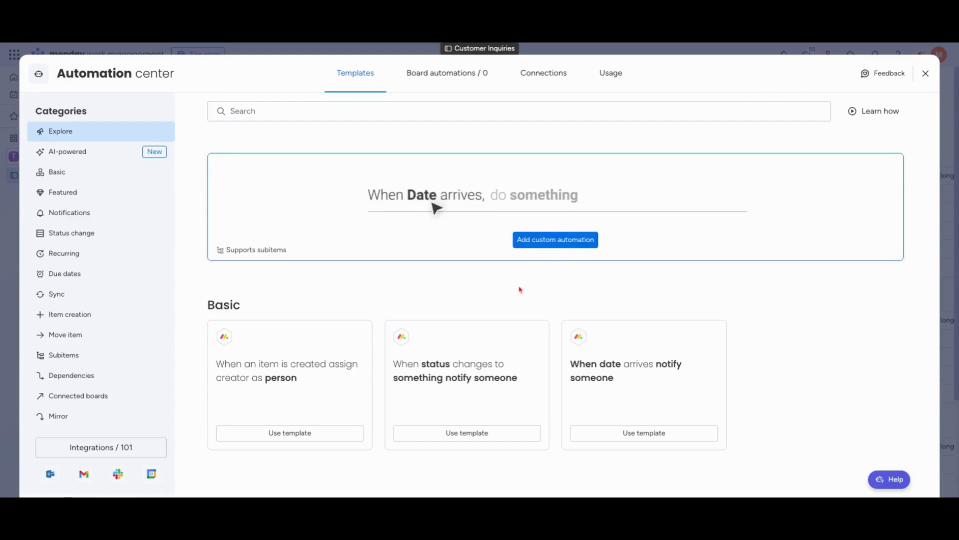
left_click(554, 240)
left_click(274, 149)
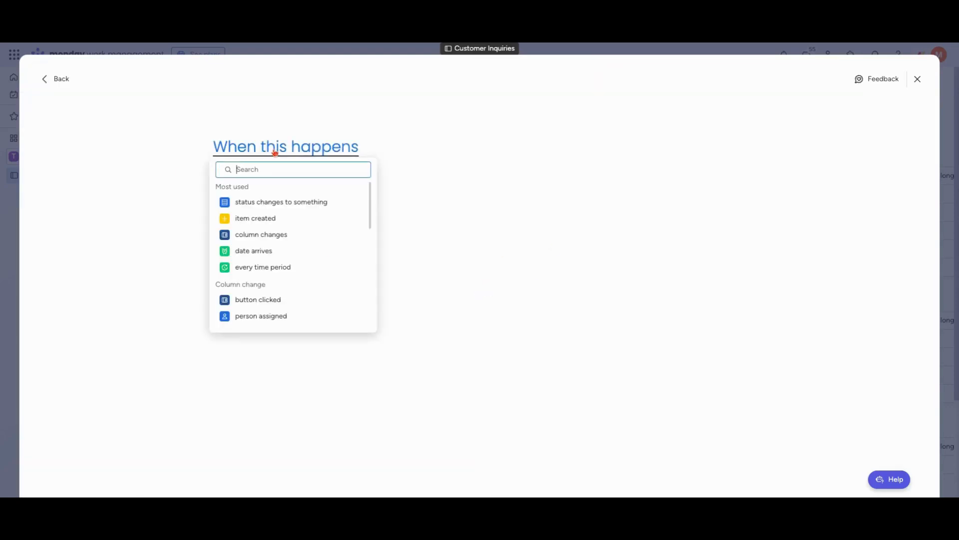
left_click(287, 218)
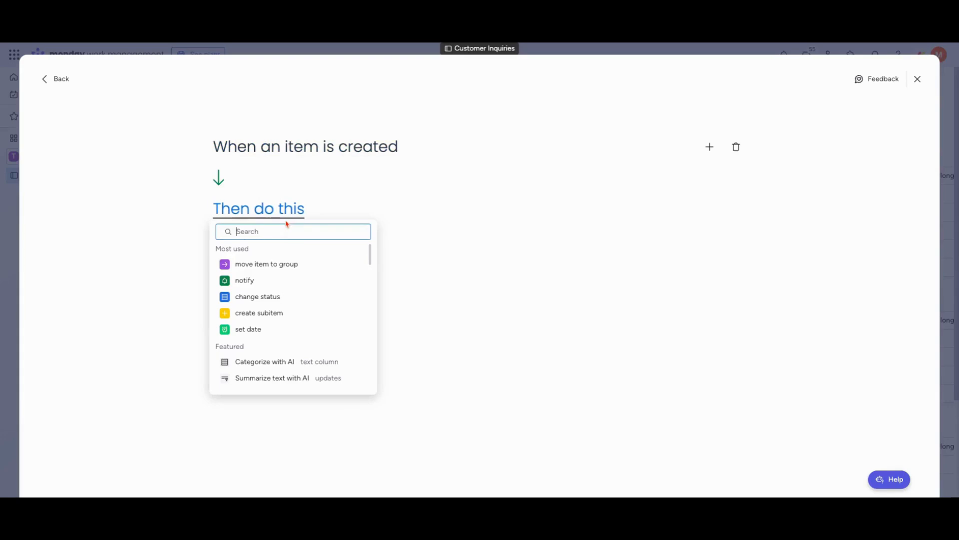
left_click(278, 298)
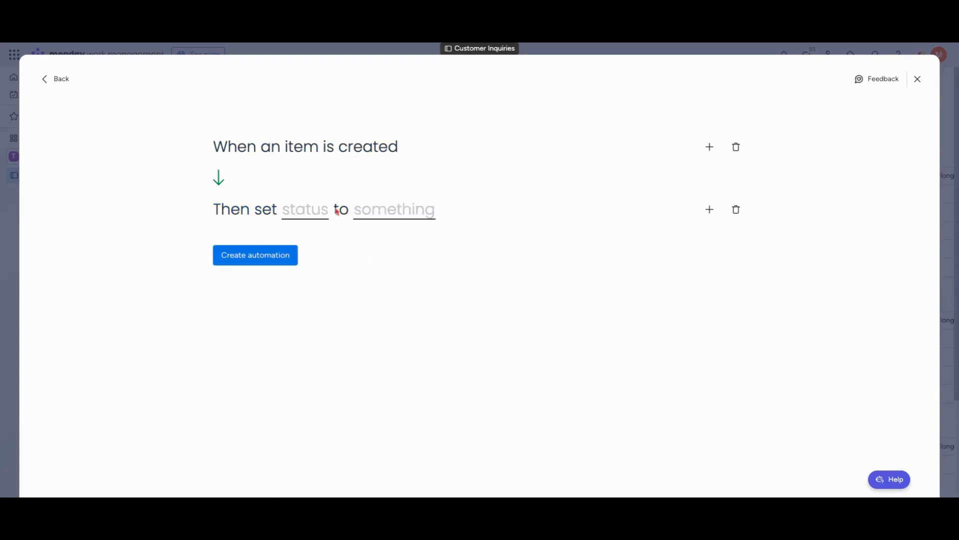
left_click(310, 206)
left_click(317, 252)
left_click(392, 210)
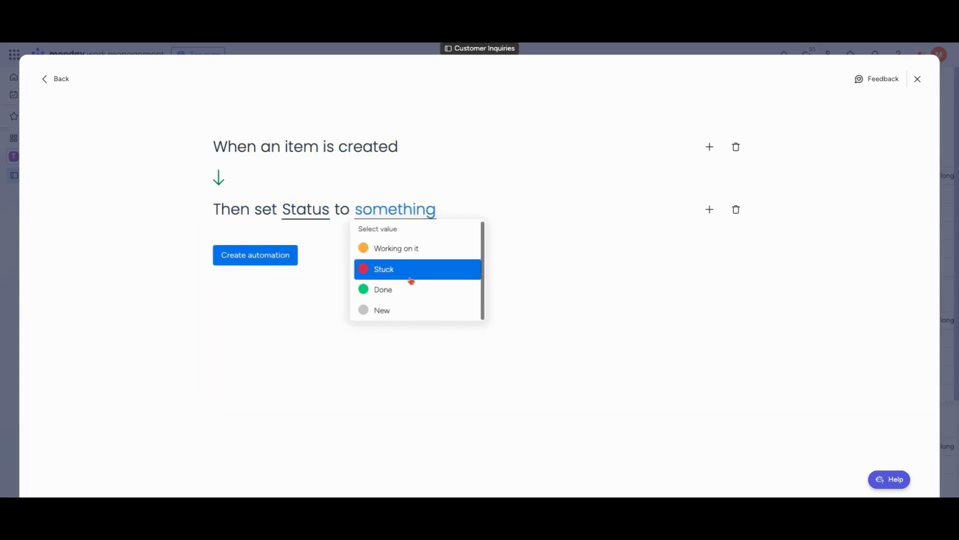
left_click(405, 311)
Add a second action setting Created Date to today, and create the automation
left_click(709, 209)
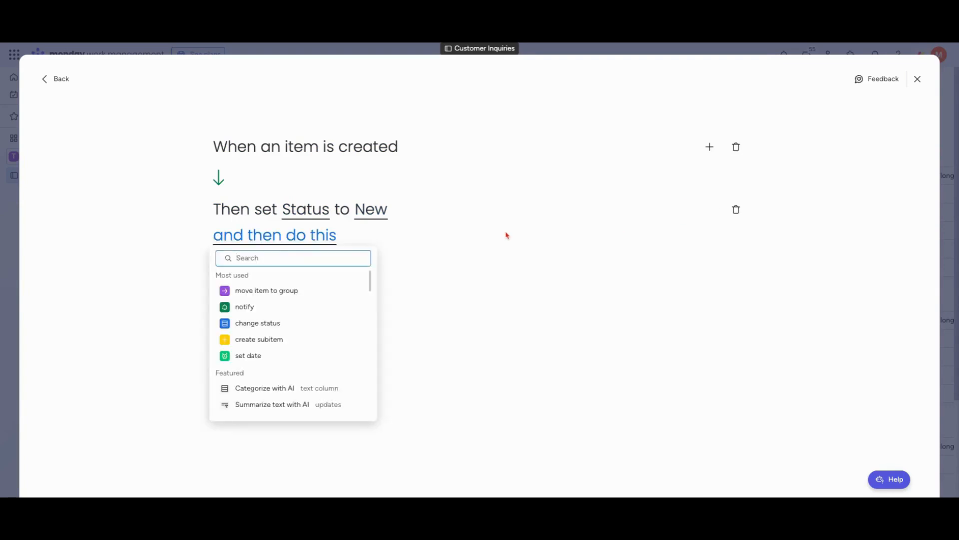
left_click(300, 356)
left_click(332, 236)
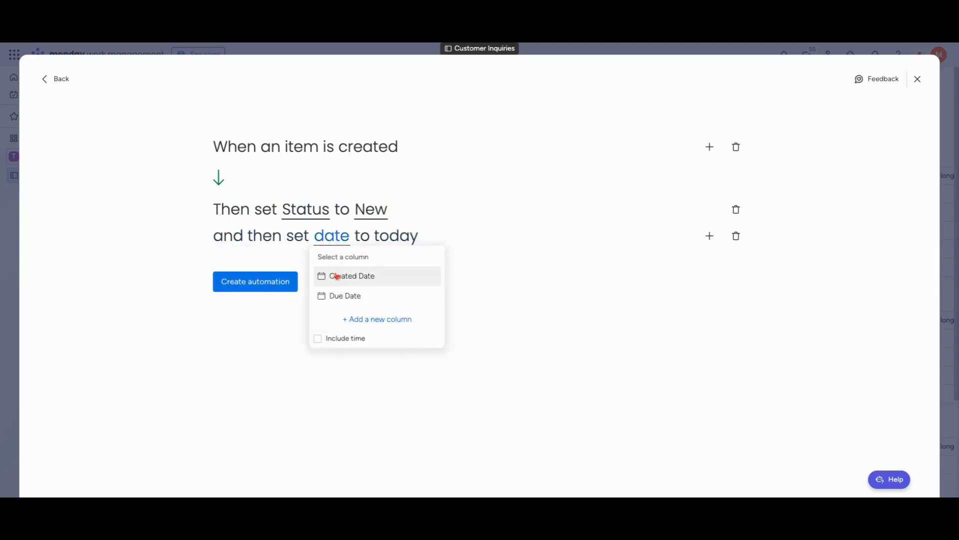
left_click(337, 276)
left_click(278, 284)
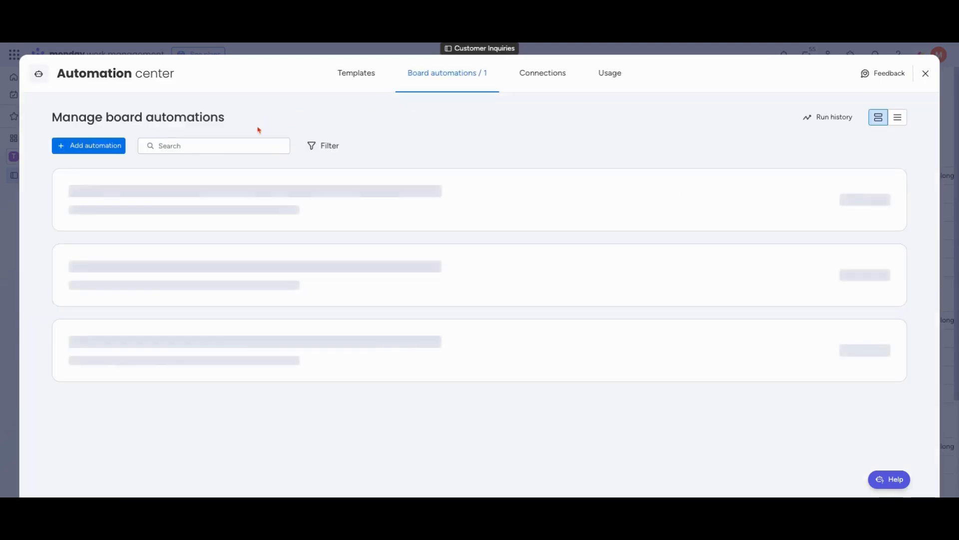
Search the automation templates for "time tracking" and use the one that starts and stops time tracking on status changes
left_click(353, 79)
left_click(361, 103)
type("time tra")
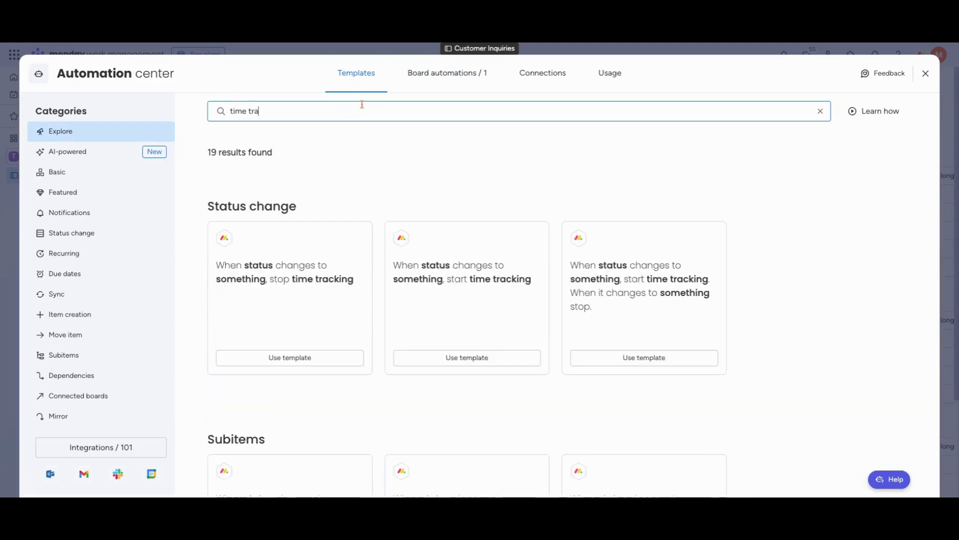
type("cking")
left_click(648, 357)
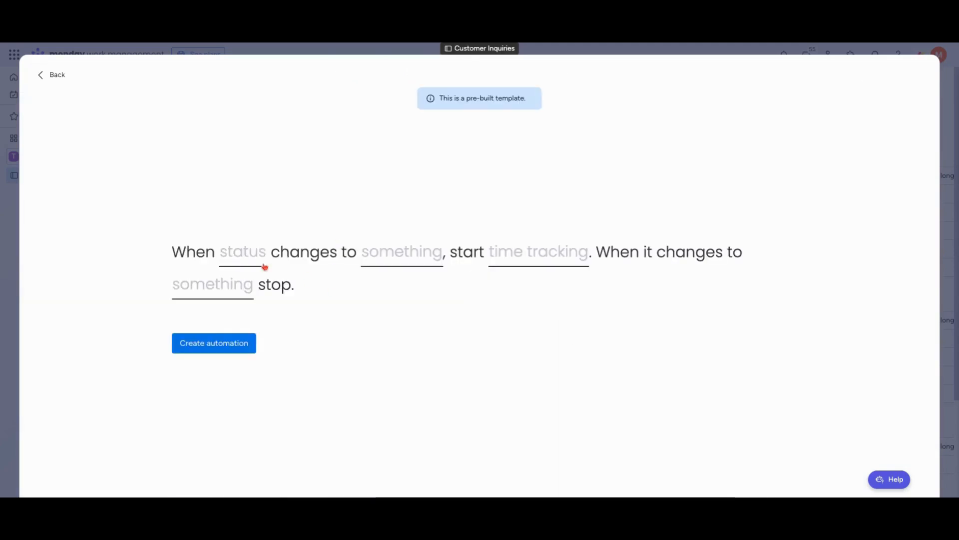
Set the automation to start the How long to solve? time tracking when Status changes to New
left_click(265, 266)
left_click(254, 298)
left_click(400, 253)
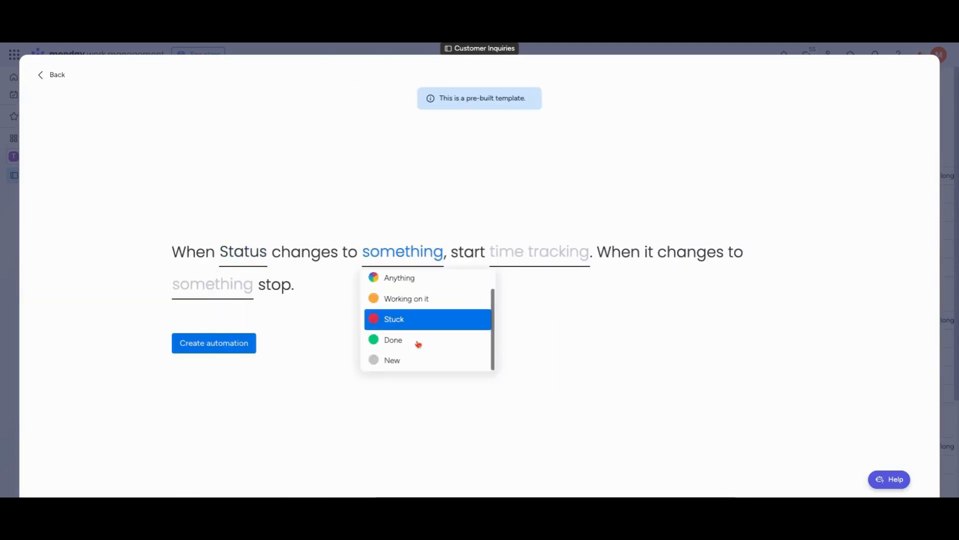
left_click(420, 360)
left_click(512, 256)
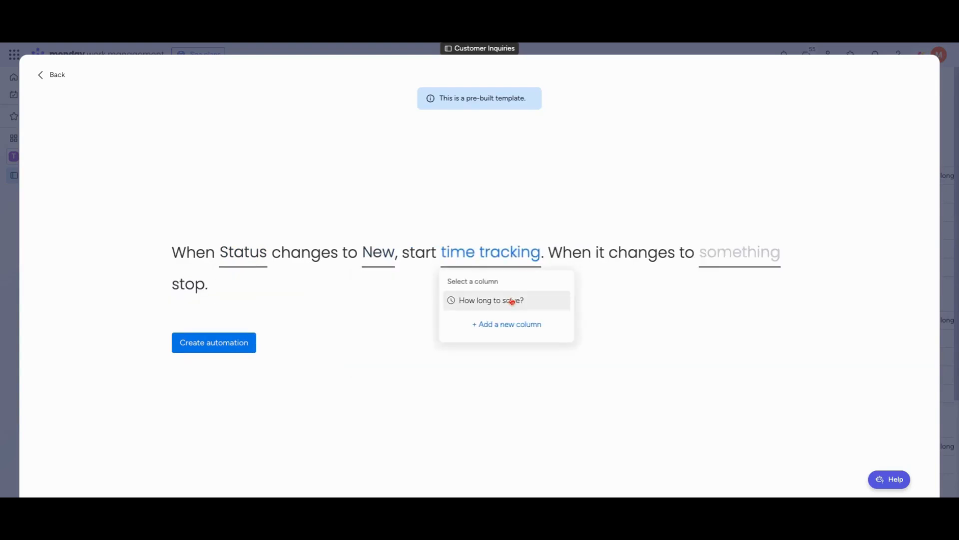
left_click(512, 301)
Make time tracking stop when the status changes to Done, create the automation, and return to the board
left_click(213, 284)
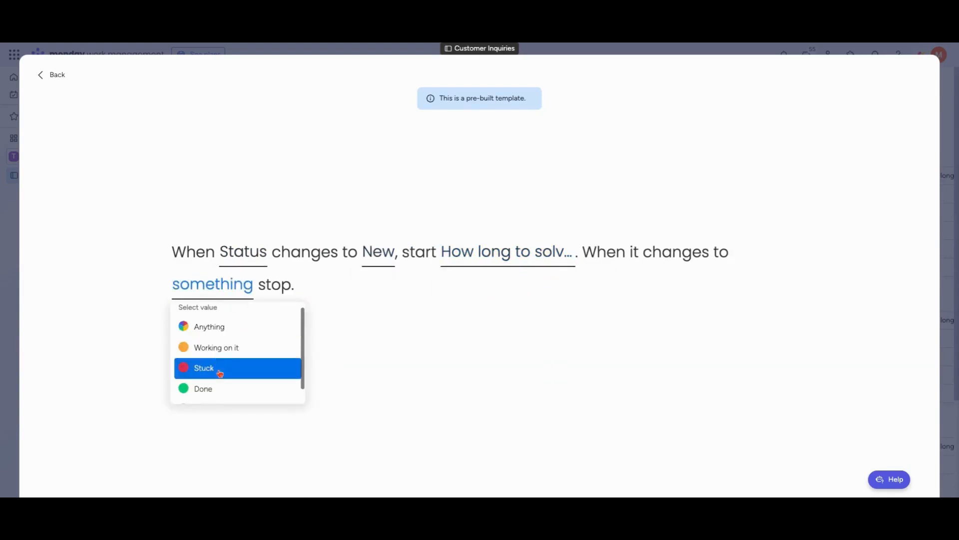
left_click(251, 388)
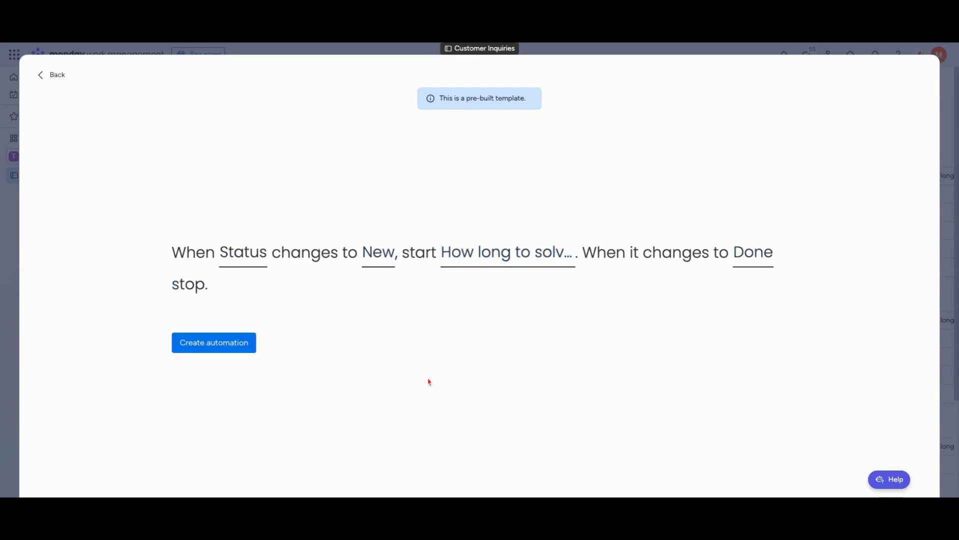
left_click(215, 337)
left_click(922, 74)
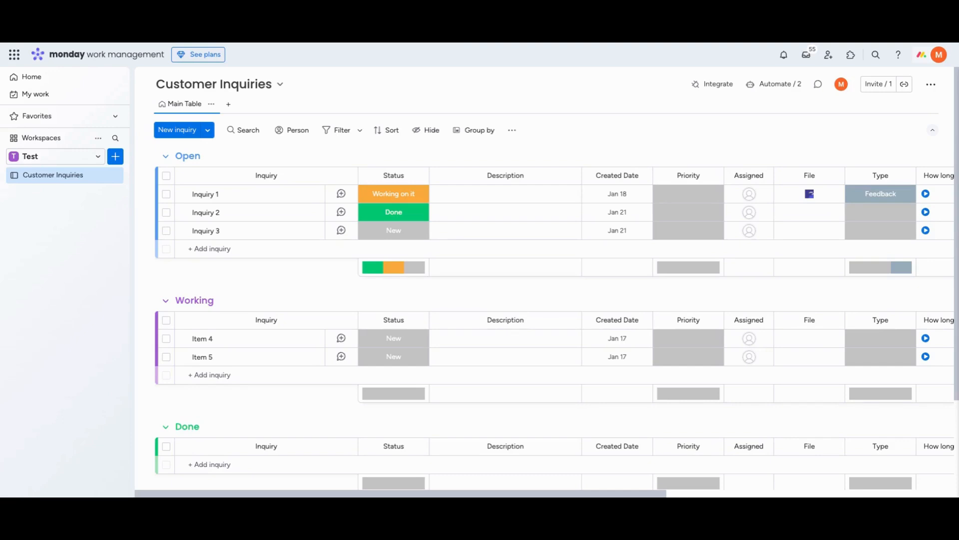
Set up AI autofill for the Priority column with the Categorize action, using Description as the text to categorize
left_click(713, 175)
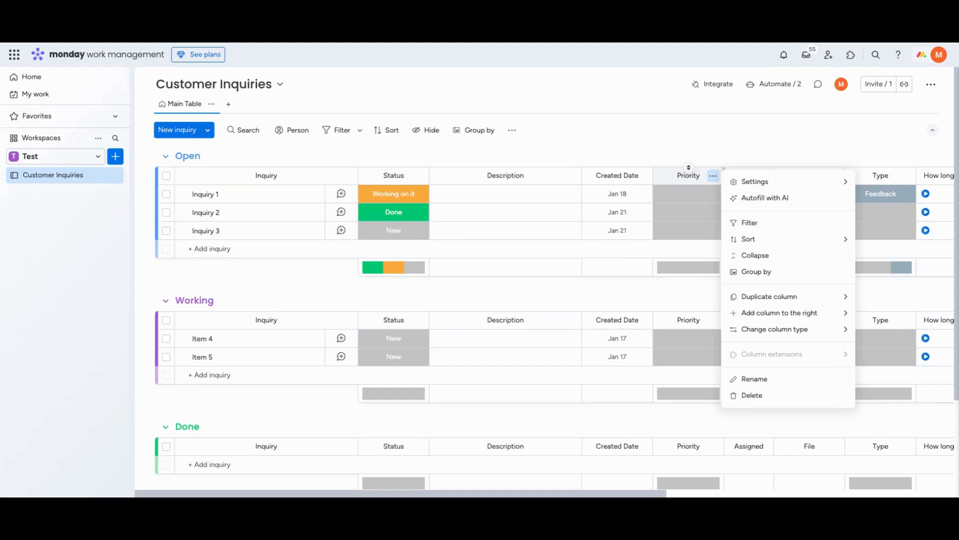
left_click(765, 204)
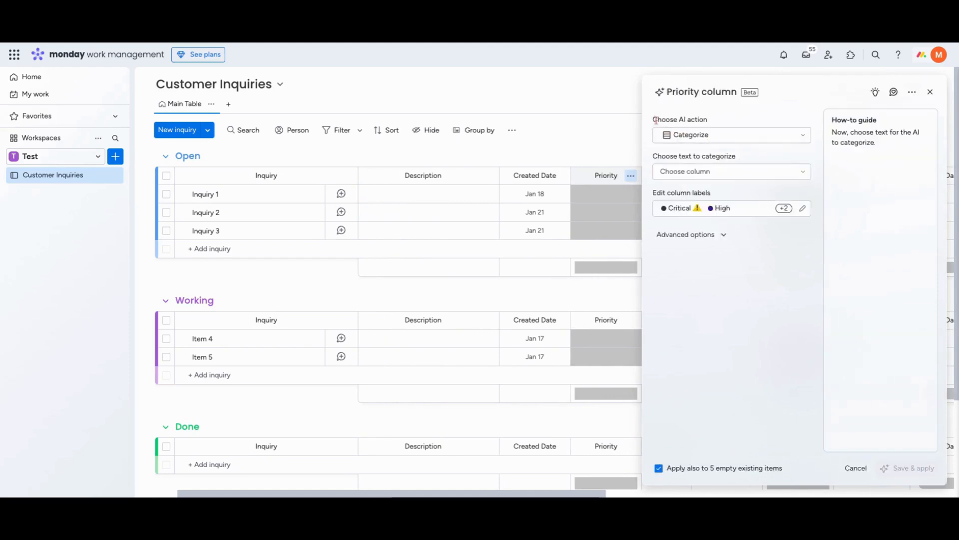
left_click(725, 136)
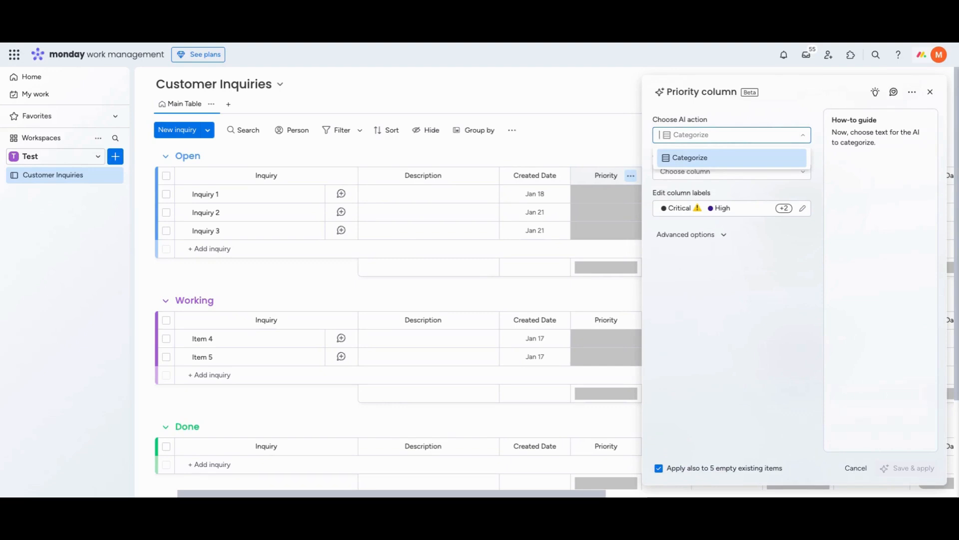
left_click(717, 159)
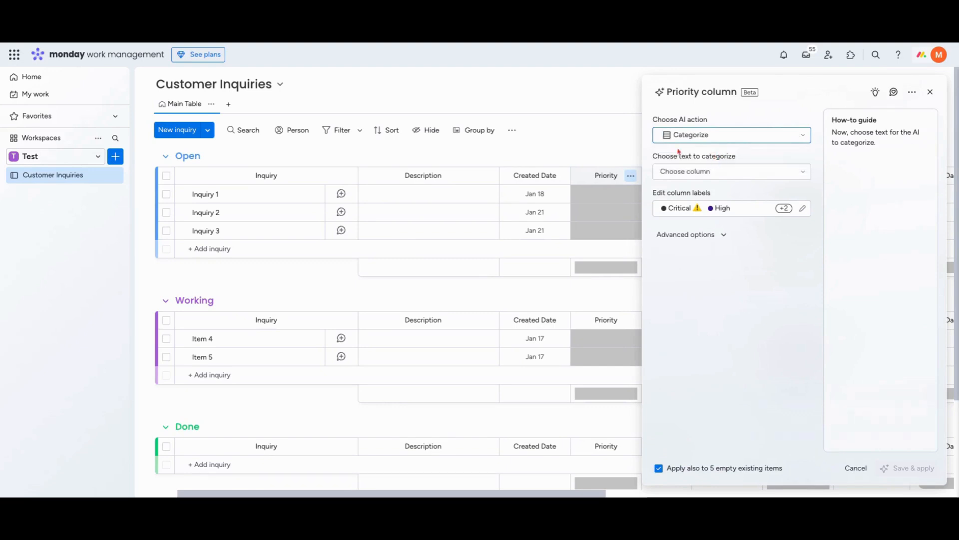
left_click(708, 171)
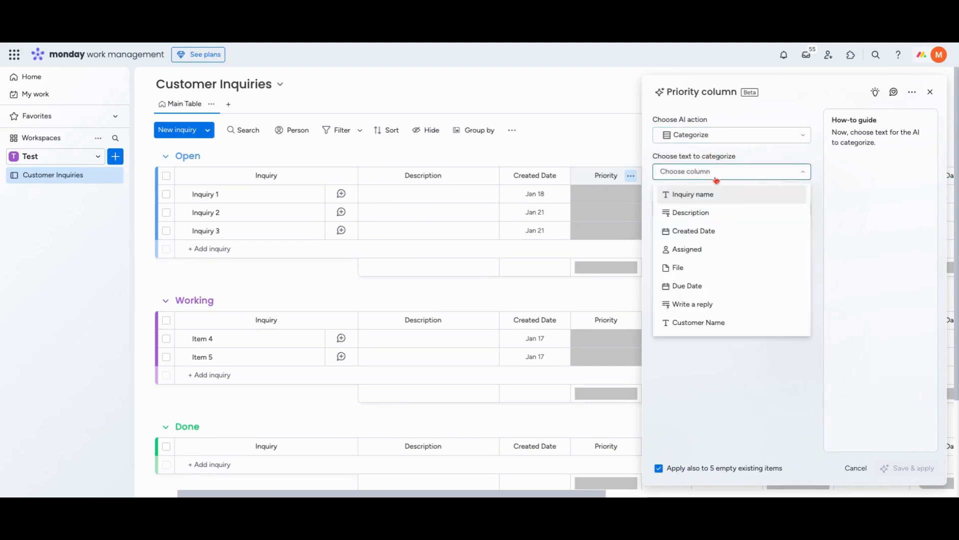
left_click(693, 216)
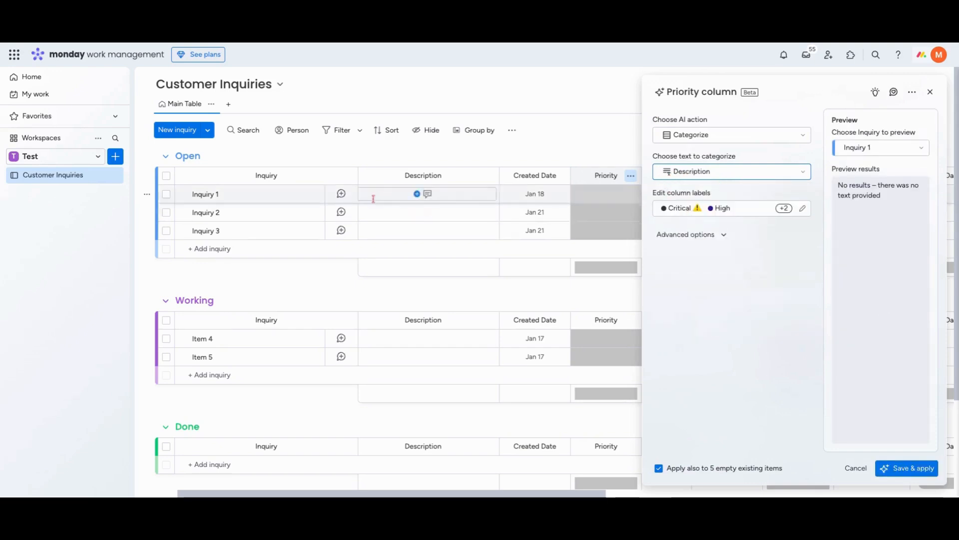
Review the Priority labels, add instructions that a customer inquiry categorizer sets an inquiry's priority based on the description, and apply the AI autofill
left_click(803, 208)
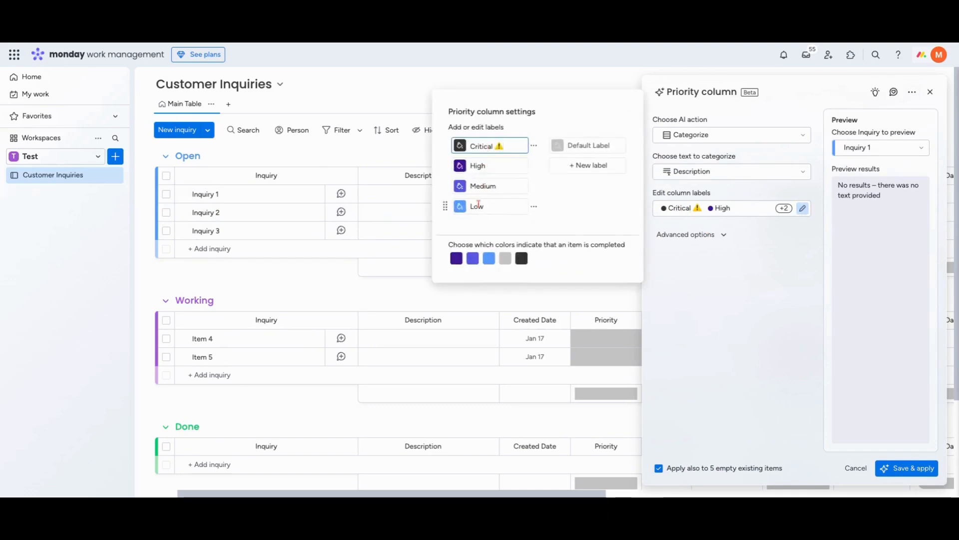
left_click(726, 235)
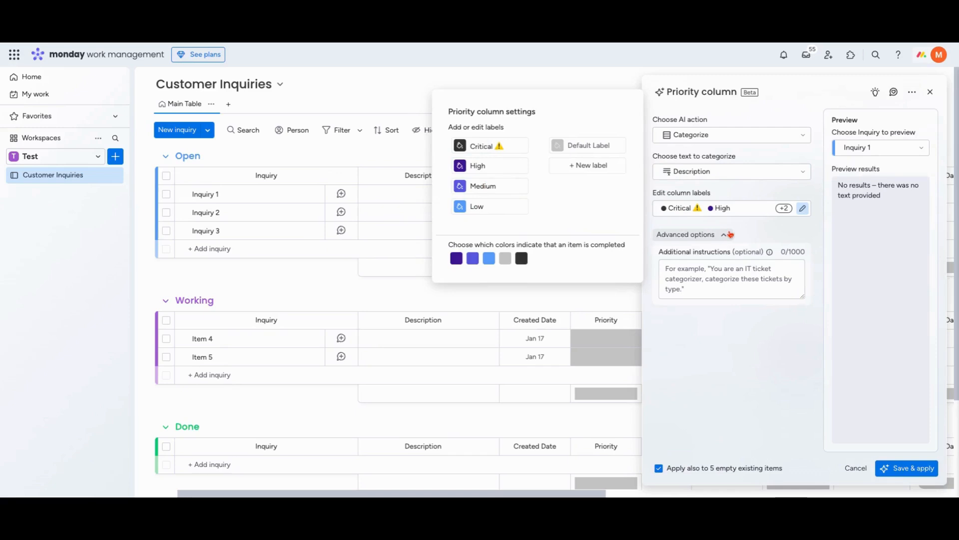
left_click(730, 271)
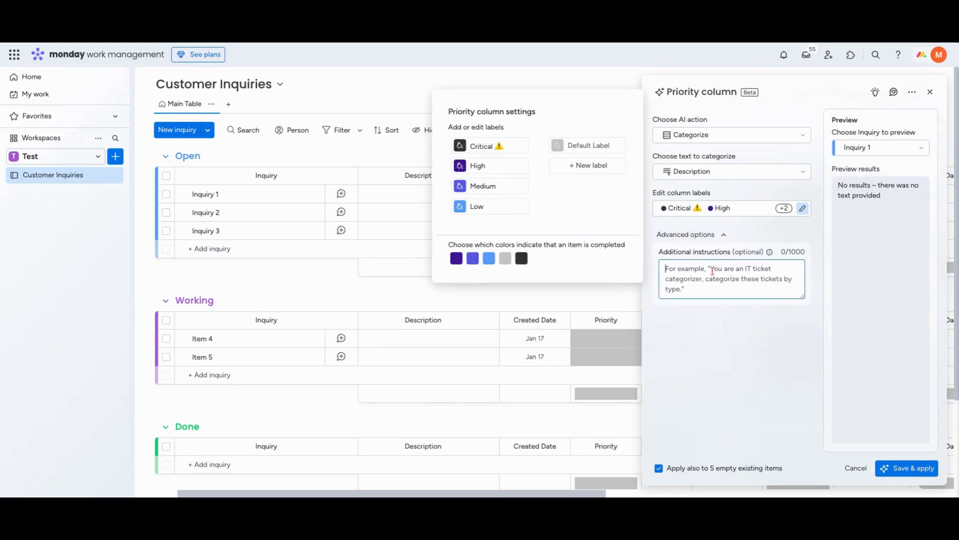
type("You ar")
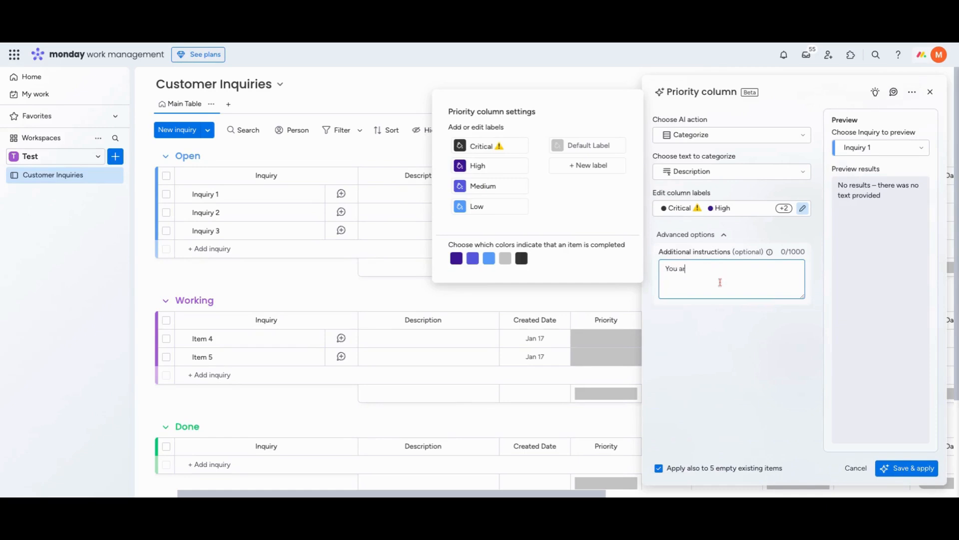
type("e a customer inquiry categorizer, cate")
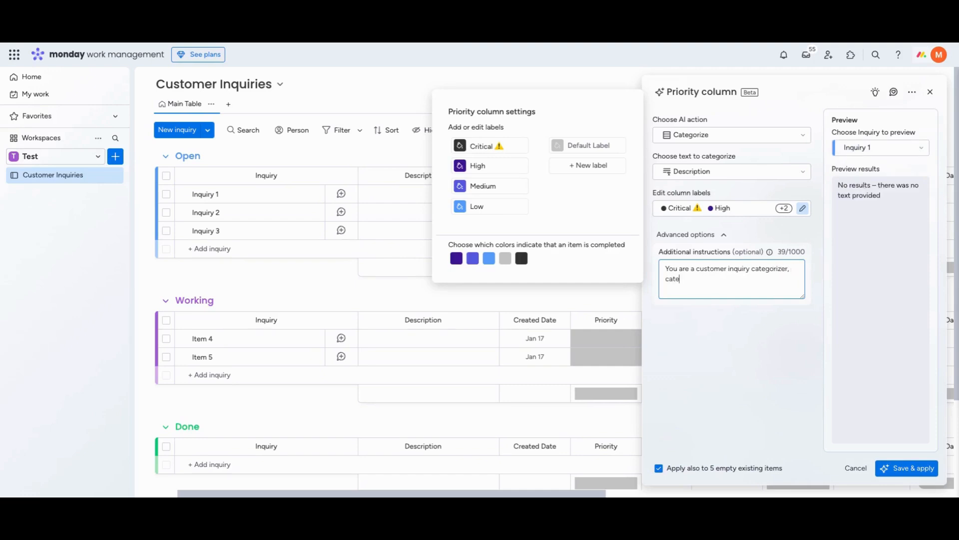
type("gorizer a priority of an inquiry based on ")
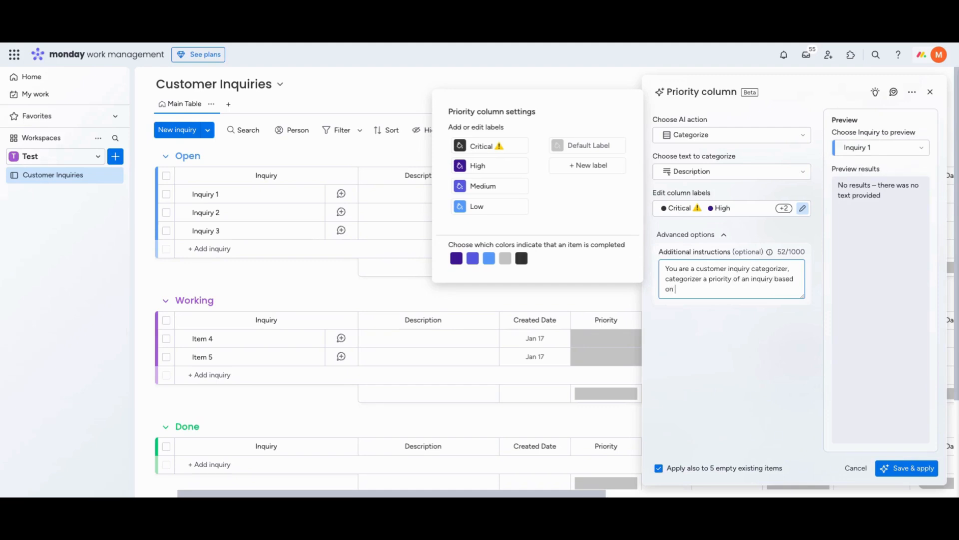
type("the description")
left_click(907, 468)
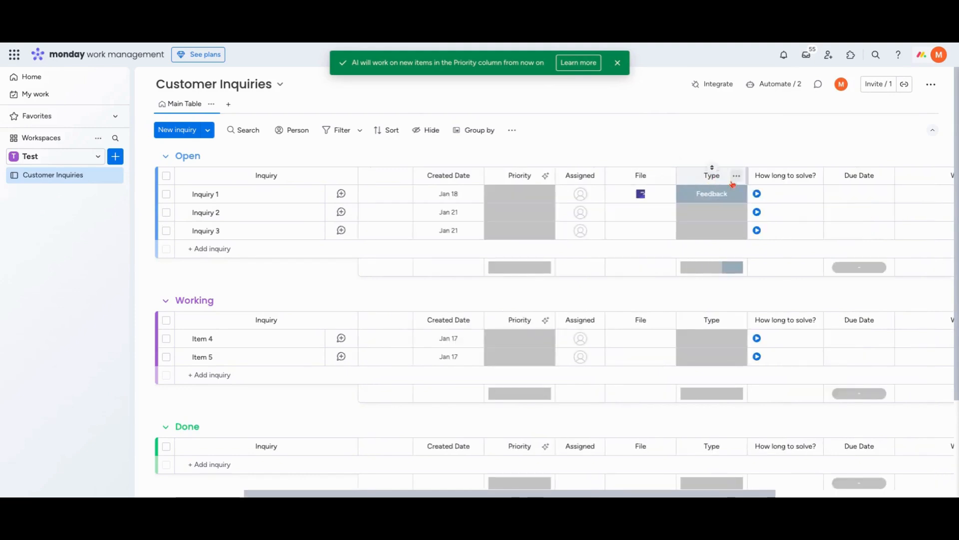
Set up AI autofill for the Type column with the Categorize action, using Description as the text to categorize
left_click(738, 178)
left_click(765, 198)
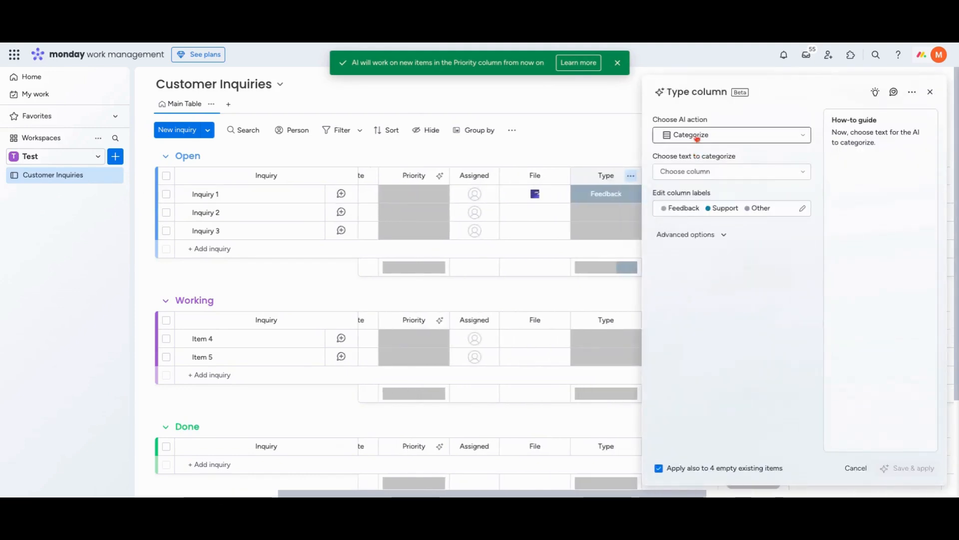
left_click(704, 171)
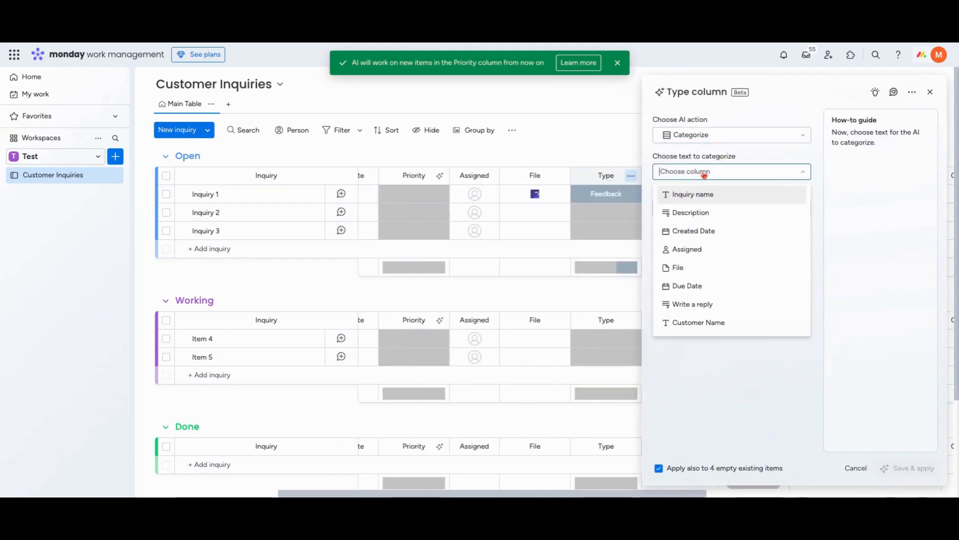
left_click(747, 213)
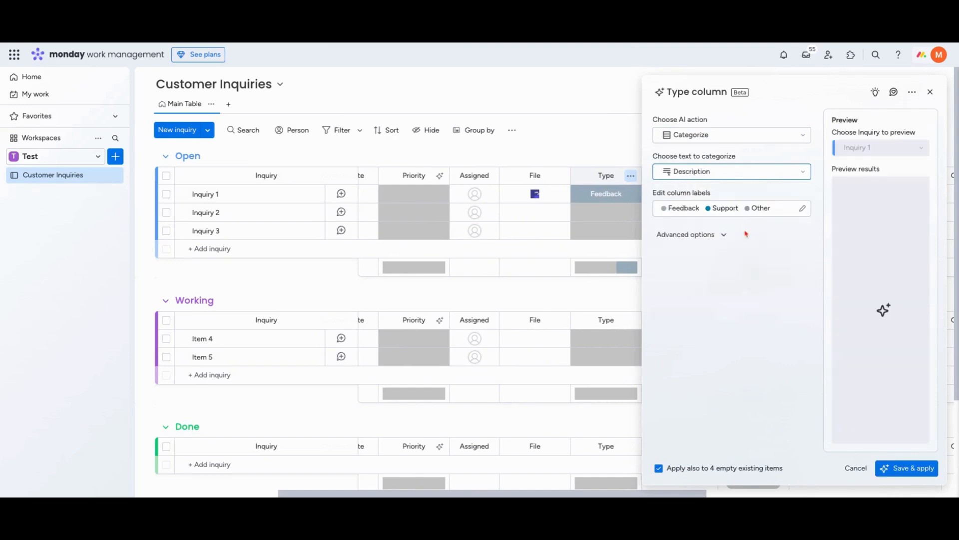
Add the instruction "you are a customer inquiry categorizer that categorizers inquiries based on the type of inquiry that is" and apply the Type autofill
left_click(709, 235)
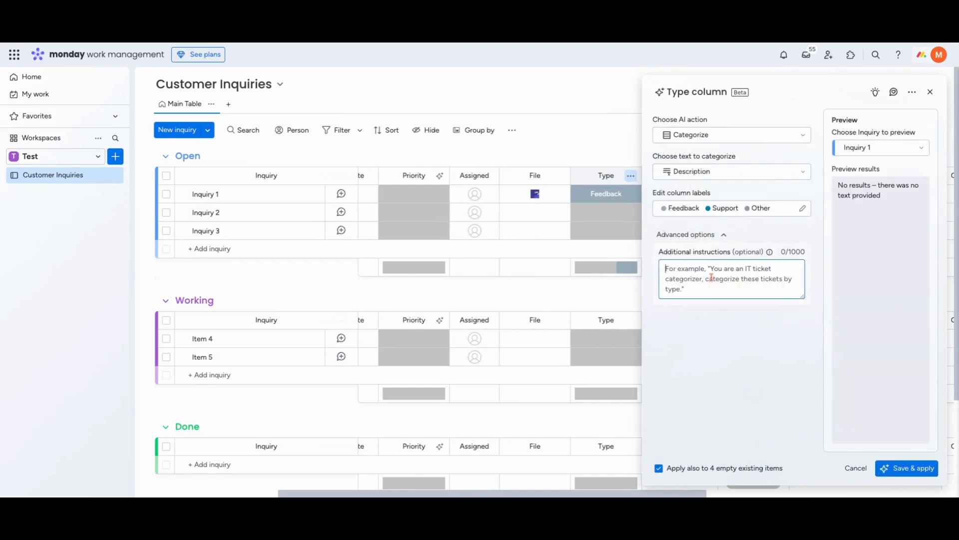
type("you are acusto")
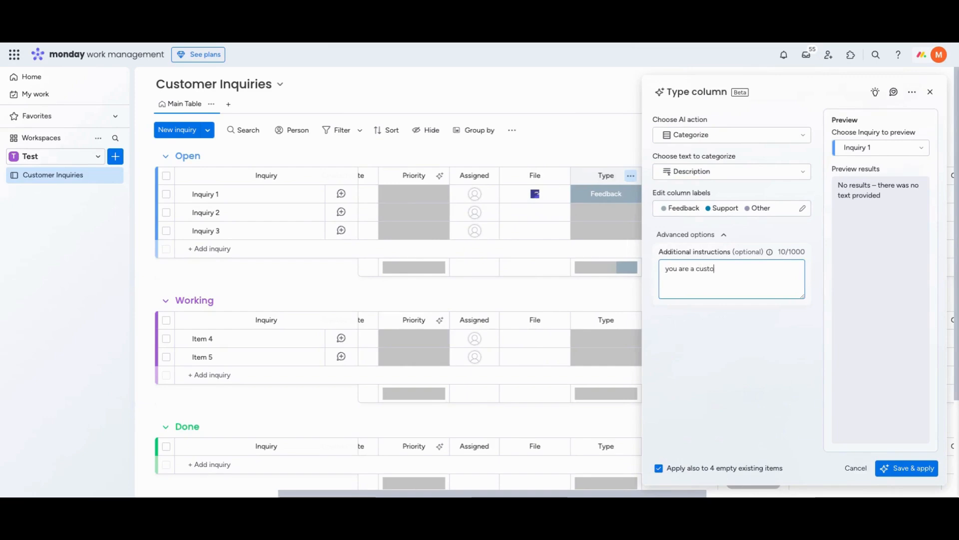
type("mer inquiry categorizer that")
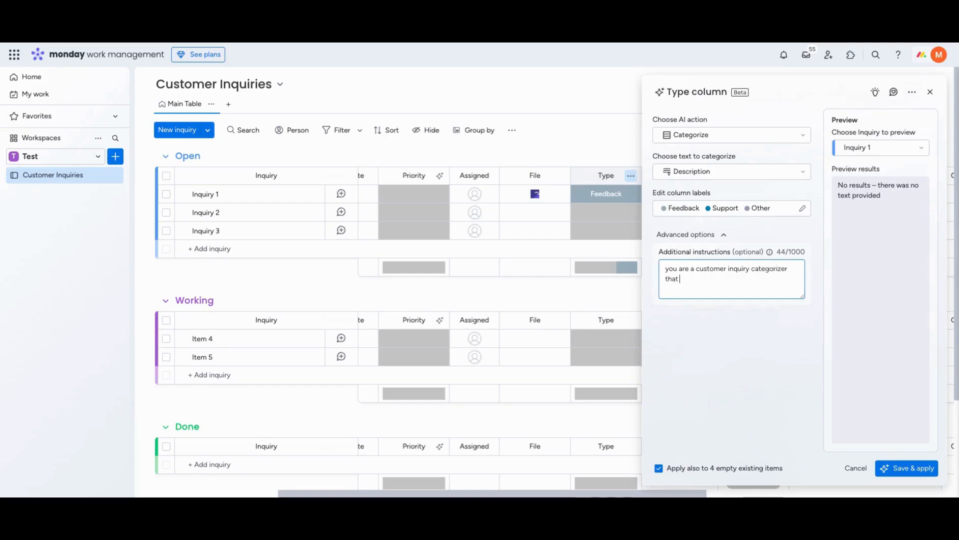
type(" catego")
type("rizers inquiry")
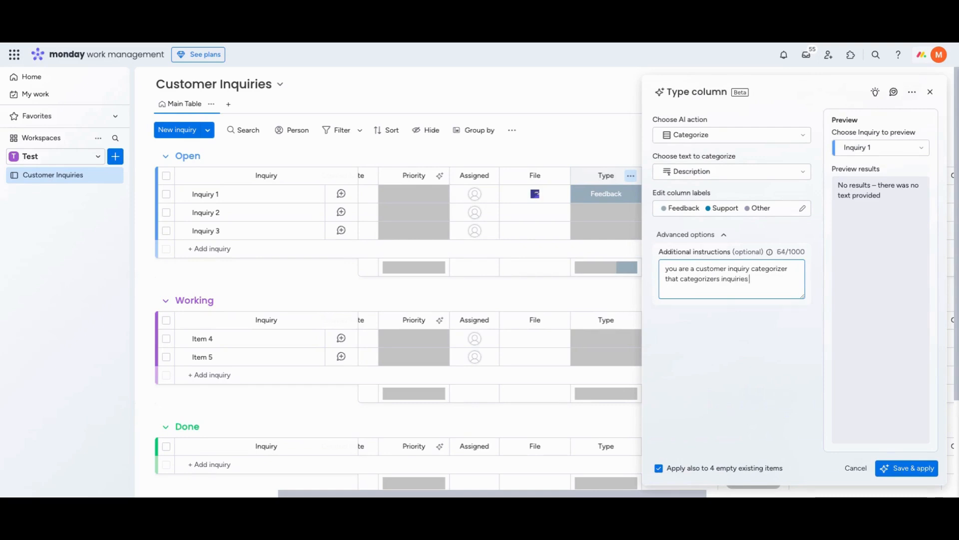
type("es based on the type of inquiry that is")
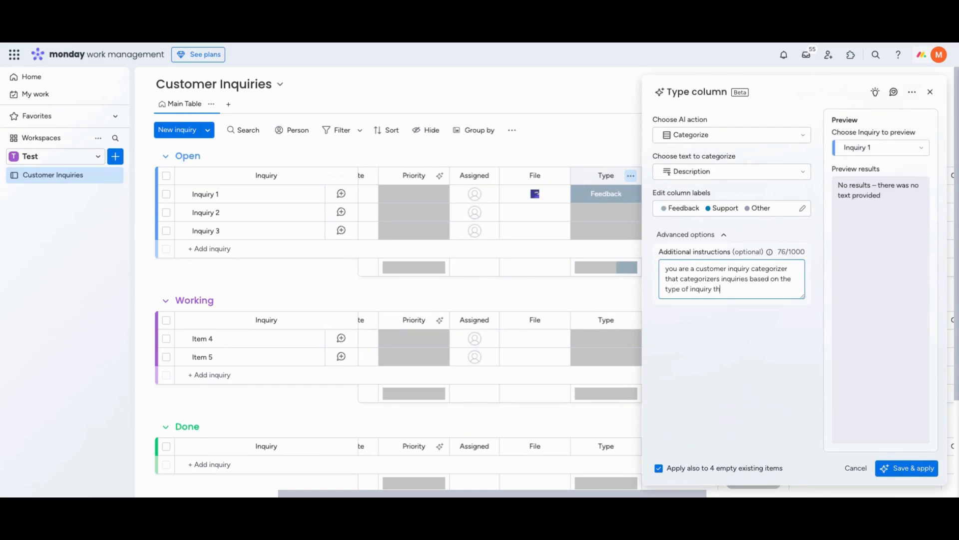
left_click(914, 466)
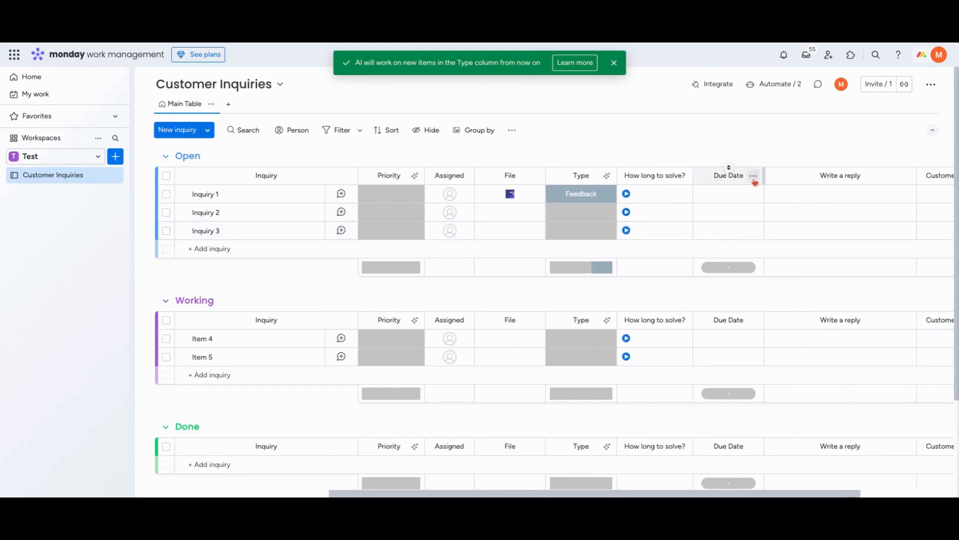
Start a custom AI action for the Due Date column with the condition "If the Type is Support", inserting Type as a column variable
left_click(753, 176)
left_click(788, 200)
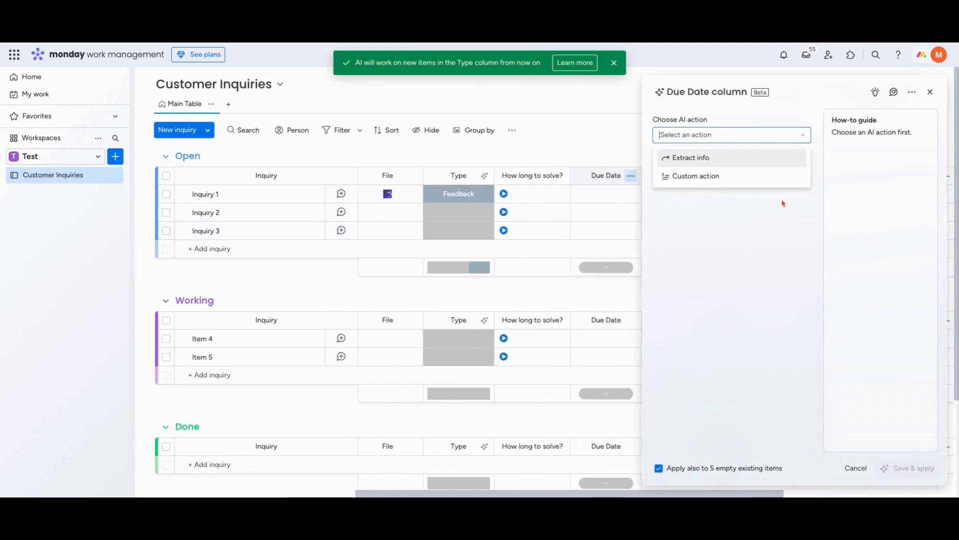
left_click(710, 177)
type("If the")
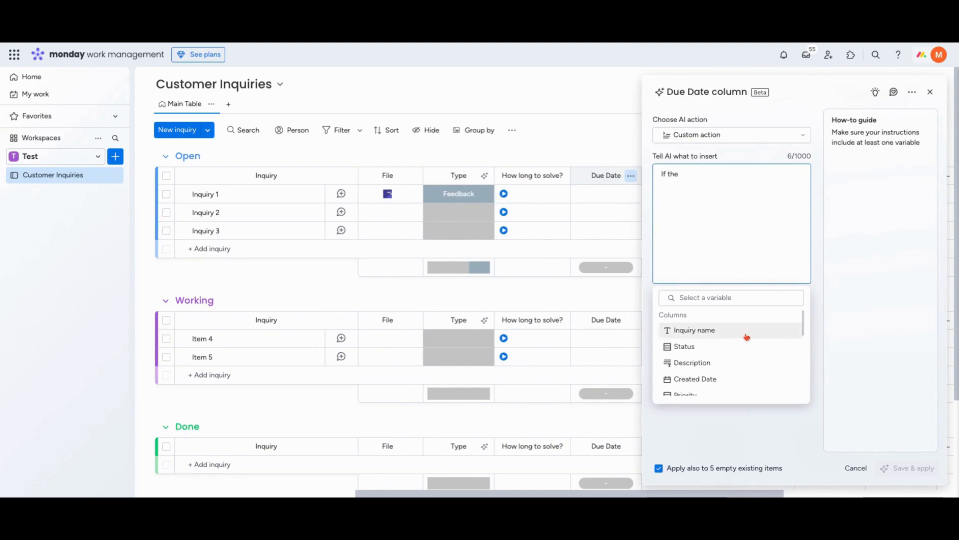
scroll(744, 339, "down", 2)
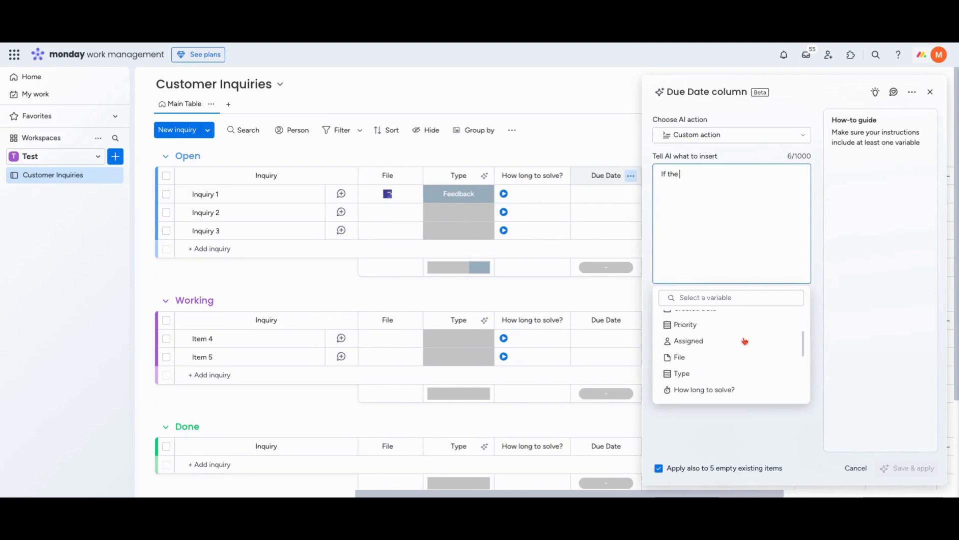
left_click(724, 371)
type("is")
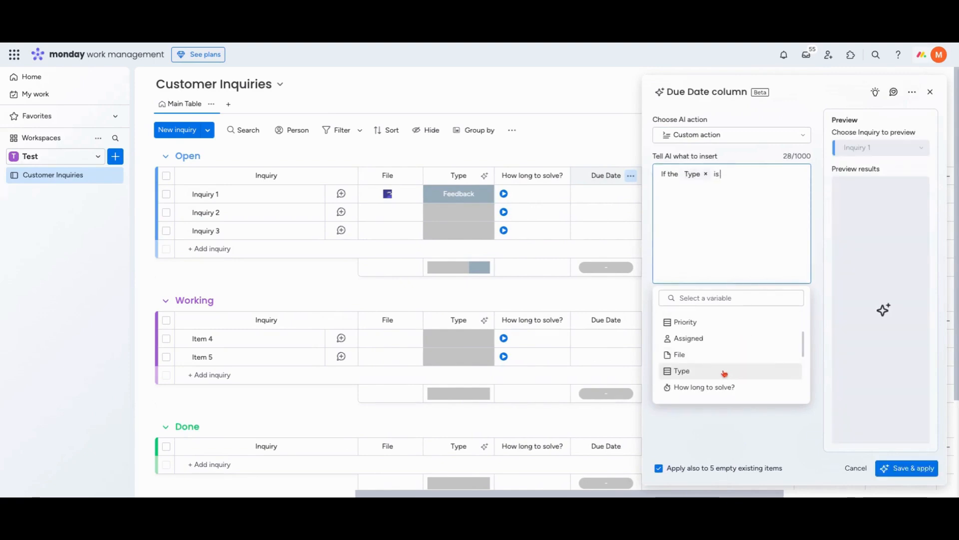
type(" Support")
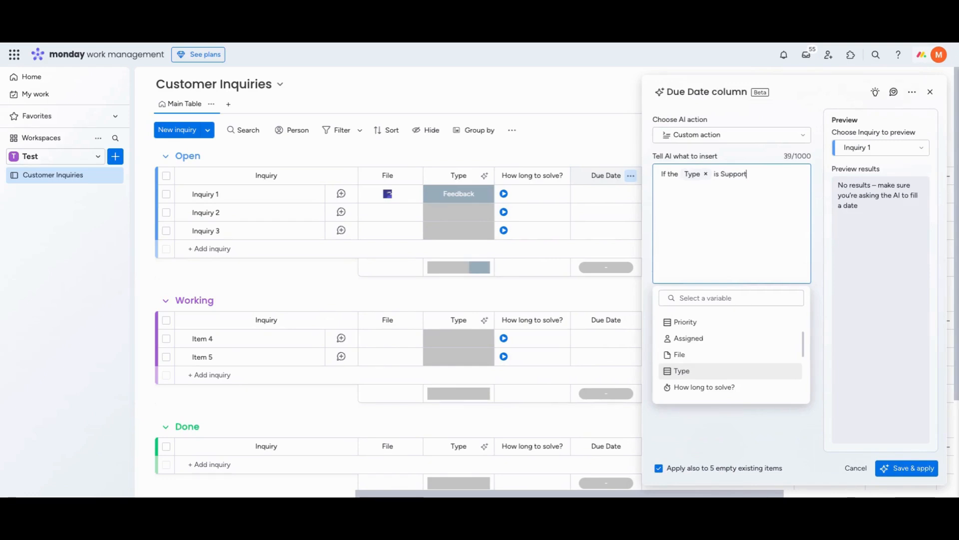
type(" set the due date to the day after")
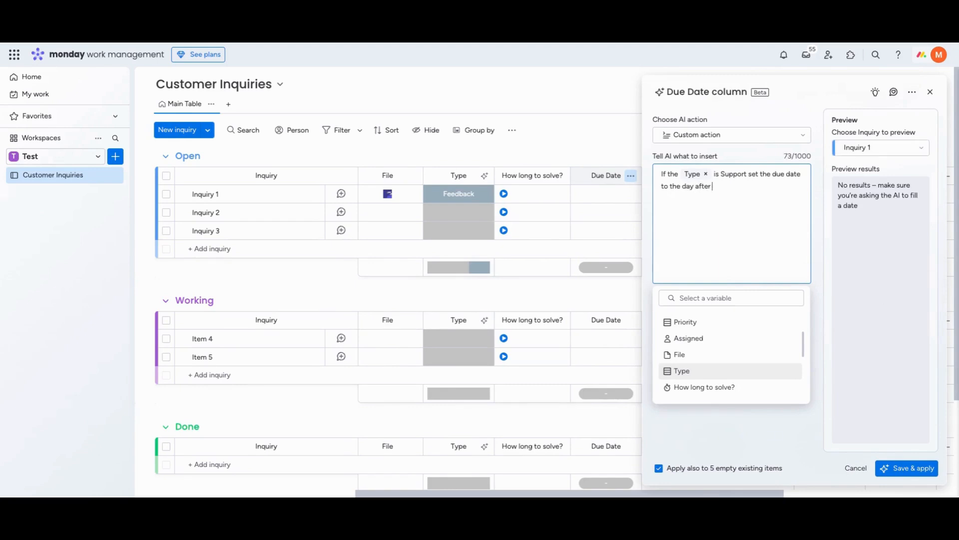
Continue the Due Date instruction with "set the due date to the day after" followed by the Created Date column variable
scroll(730, 355, "down", 3)
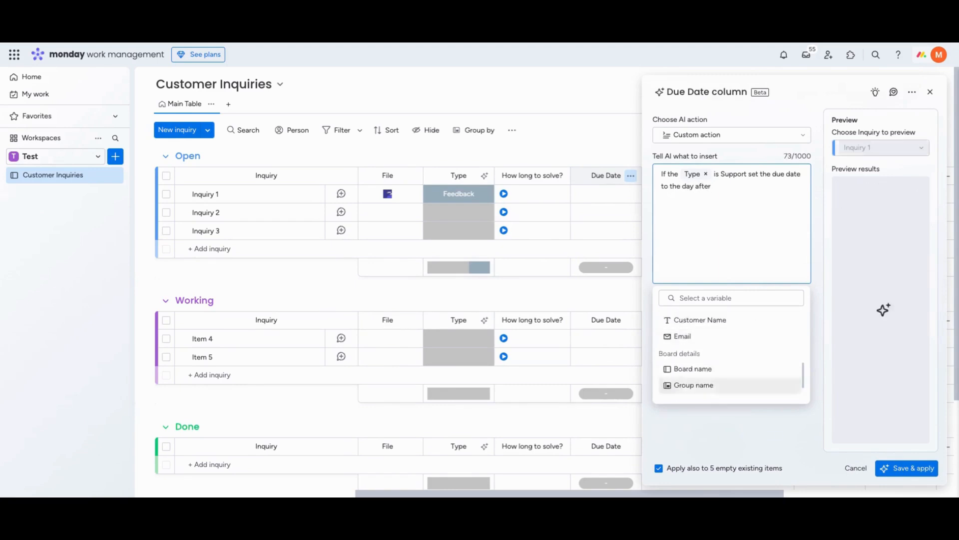
scroll(731, 355, "up", 4)
scroll(699, 372, "up", 1)
left_click(695, 374)
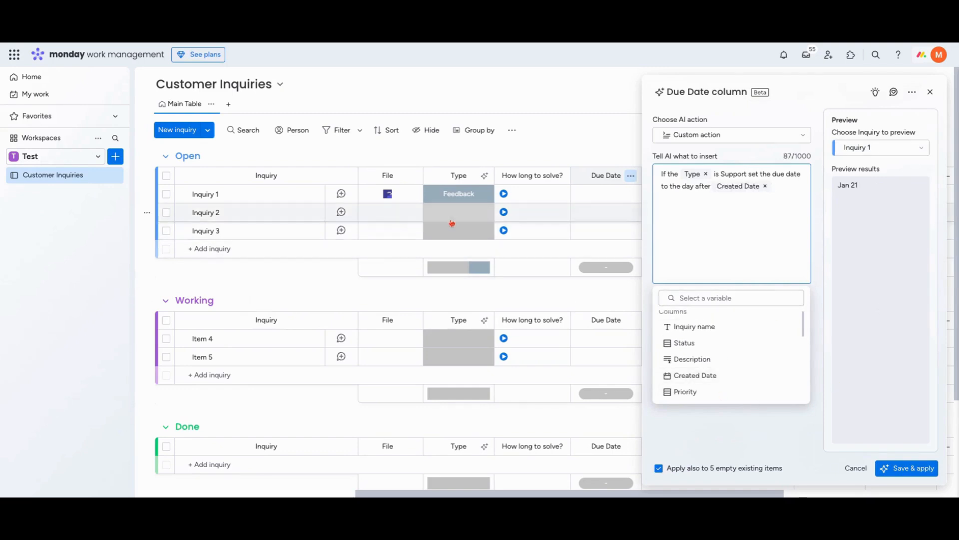
Save the Due Date column's AI autofill and apply it to the existing empty items
left_click(448, 196)
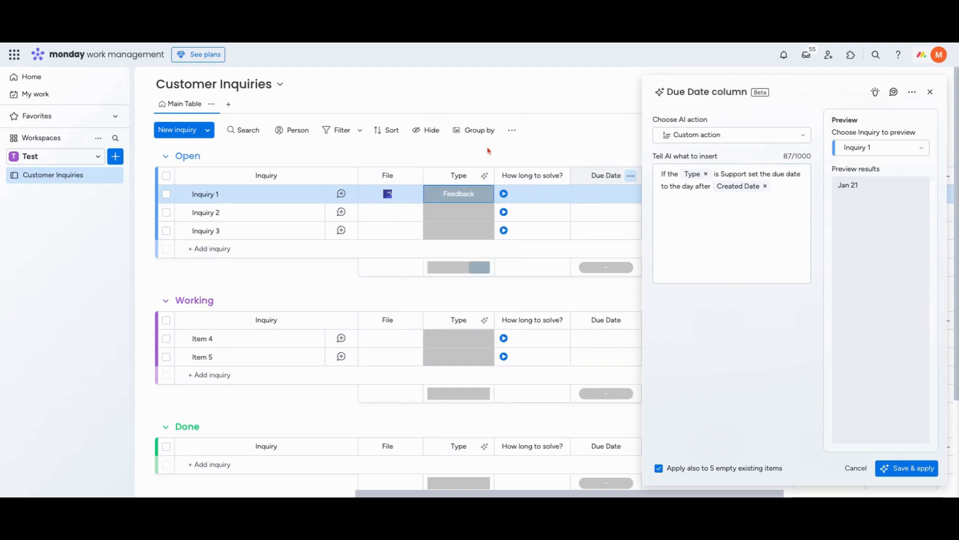
left_click(700, 211)
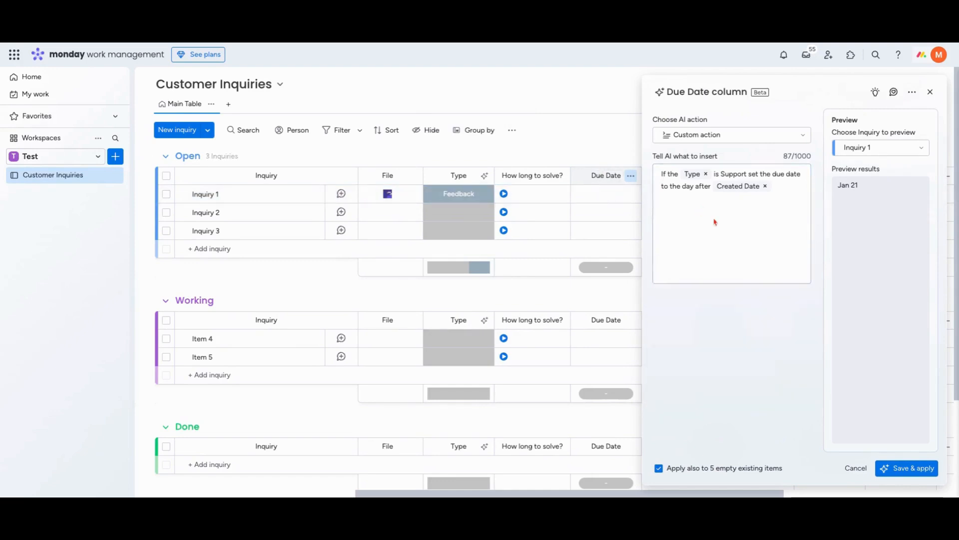
left_click(908, 470)
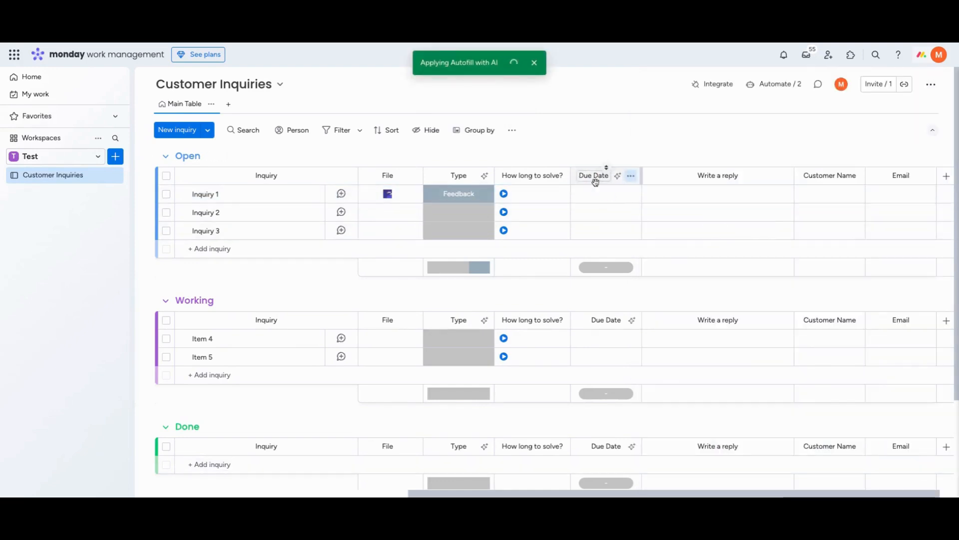
Start an AI autofill for the Write a reply column with the Writing assistant action
scroll(599, 193, "right", 1)
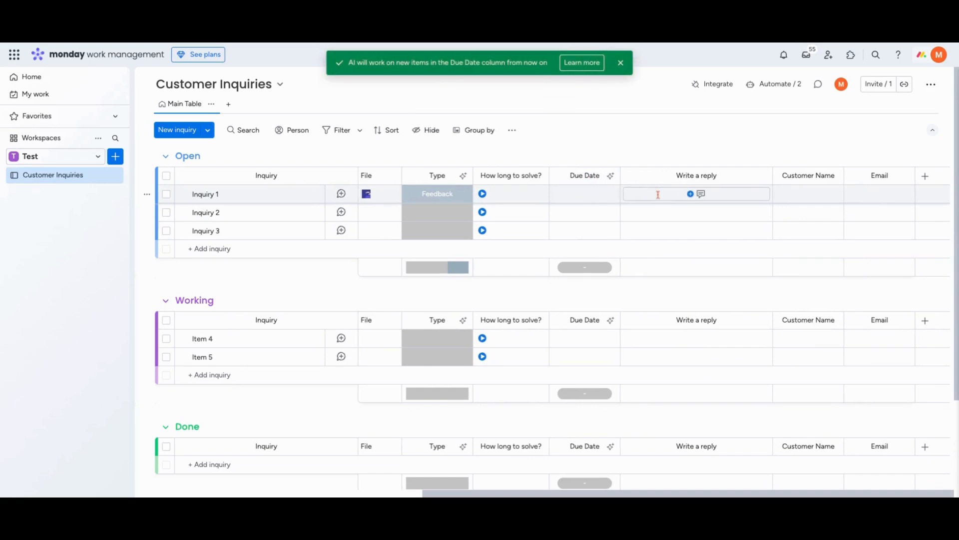
left_click(770, 176)
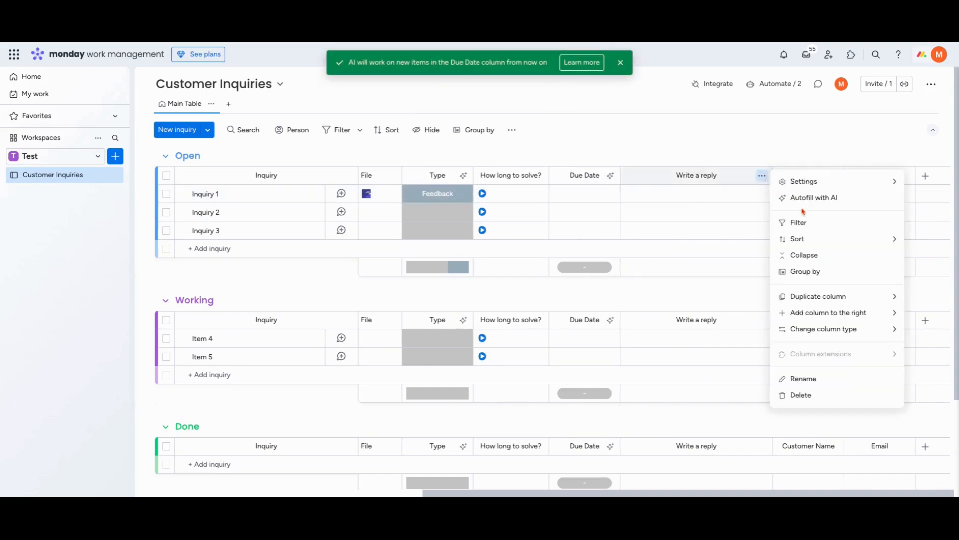
left_click(800, 199)
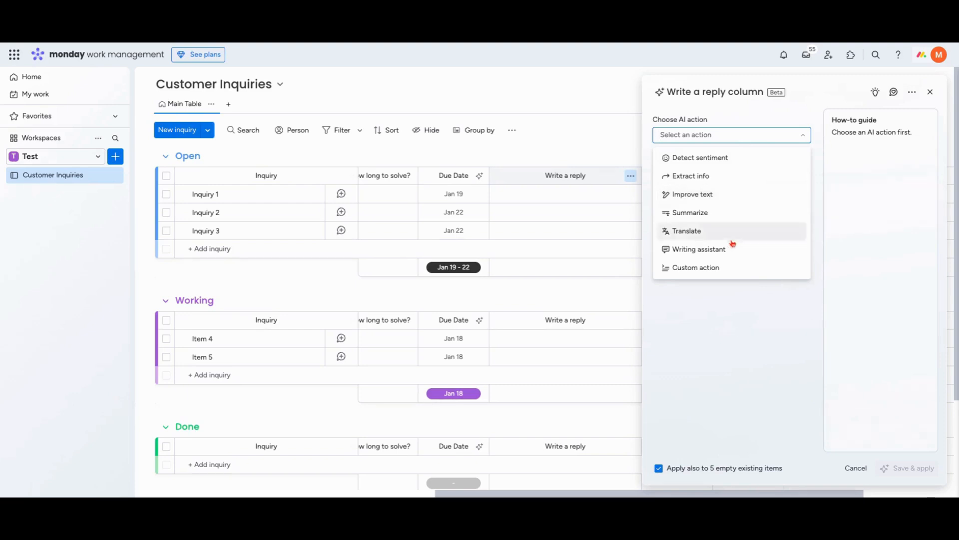
left_click(714, 248)
left_click(676, 135)
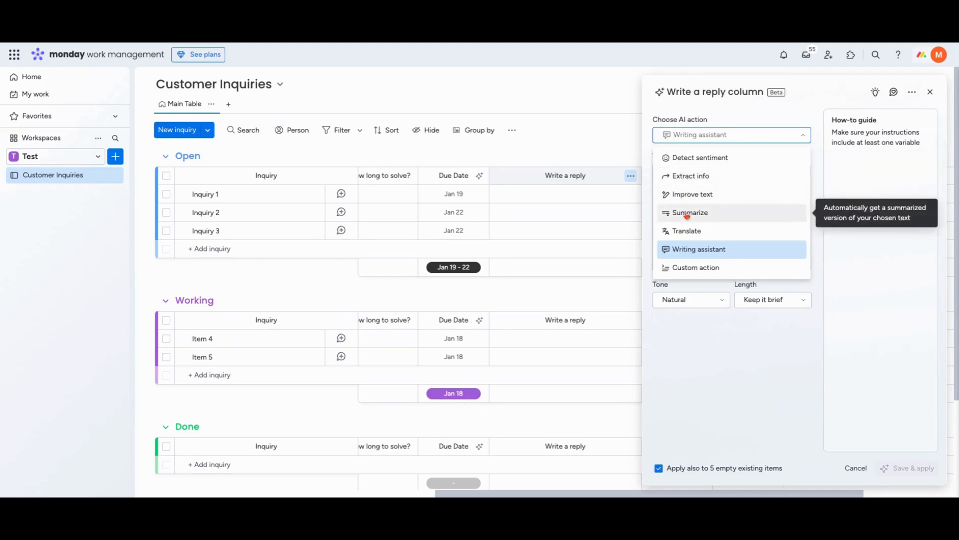
left_click(698, 250)
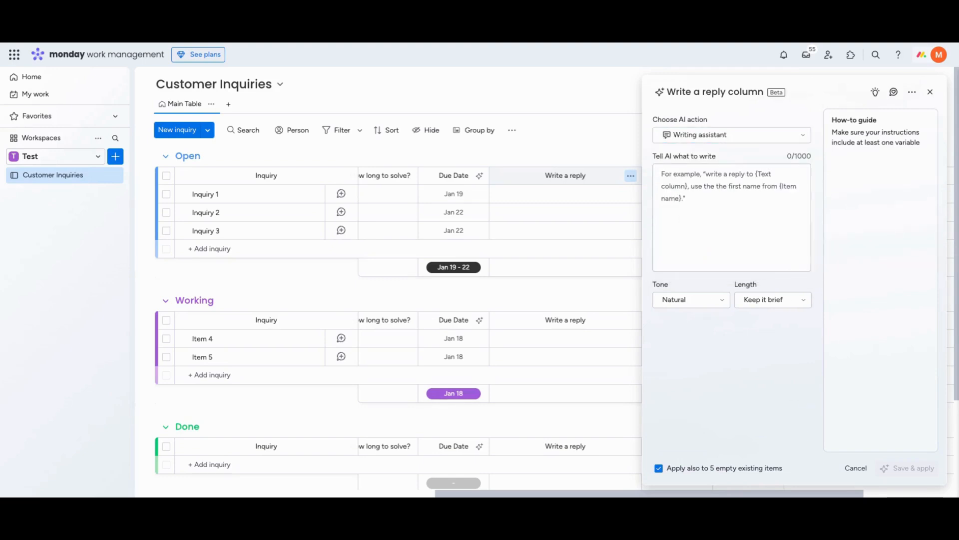
left_click(729, 135)
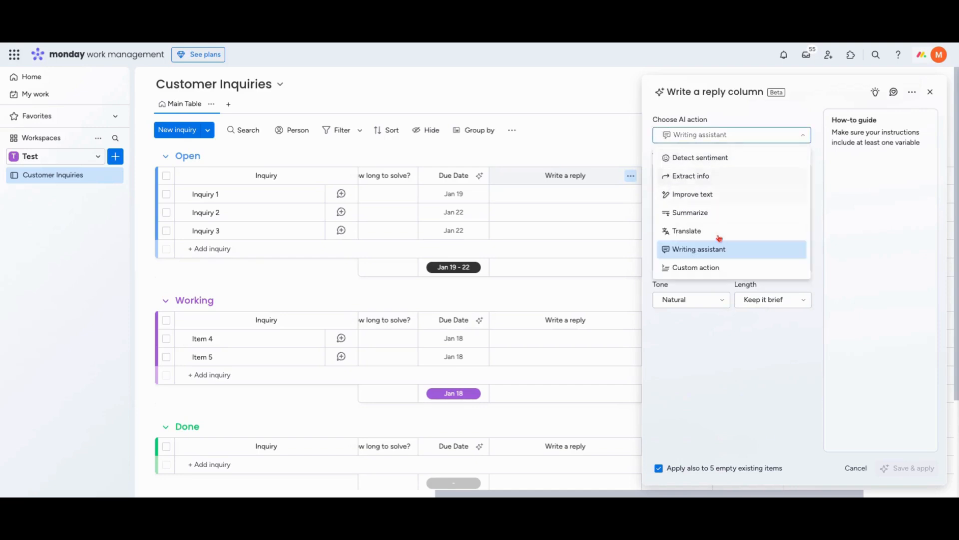
left_click(721, 248)
Begin the reply instruction with "Generate a response letting" followed by the Customer Name column variable
left_click(706, 198)
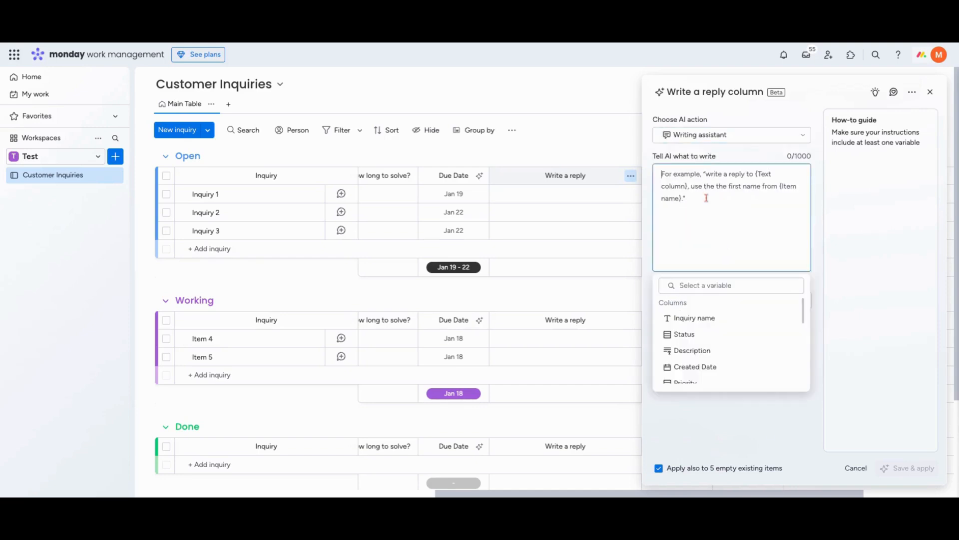
type("Generate a")
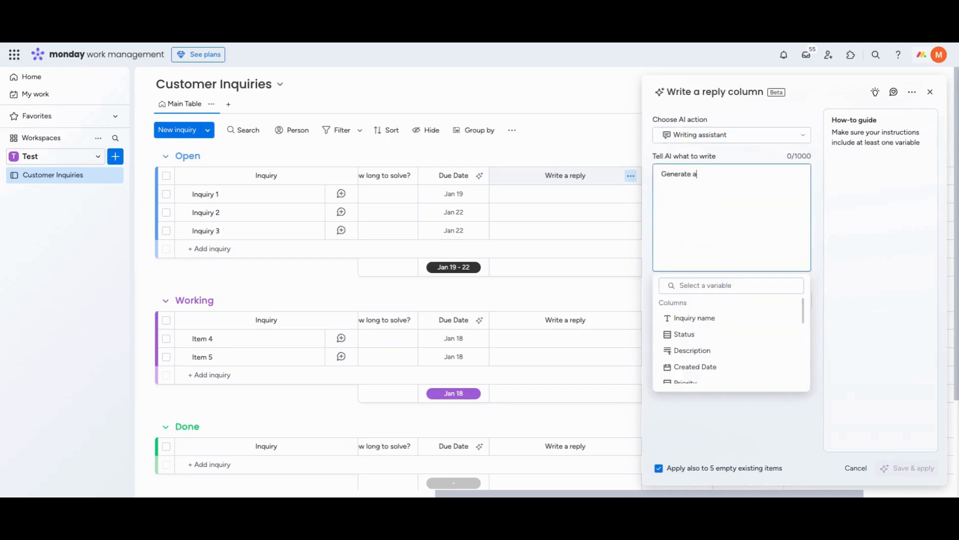
type(" response letting")
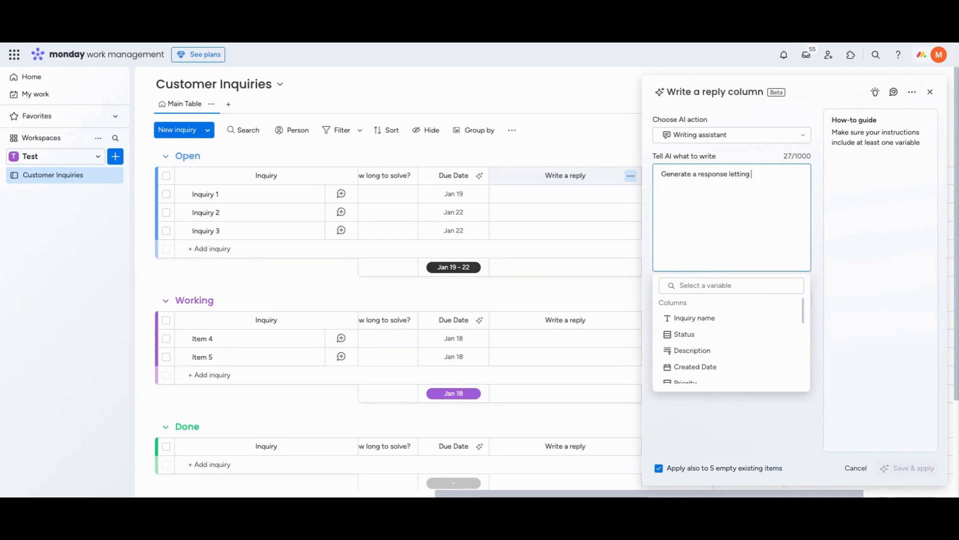
scroll(728, 346, "down", 10)
scroll(736, 353, "up", 3)
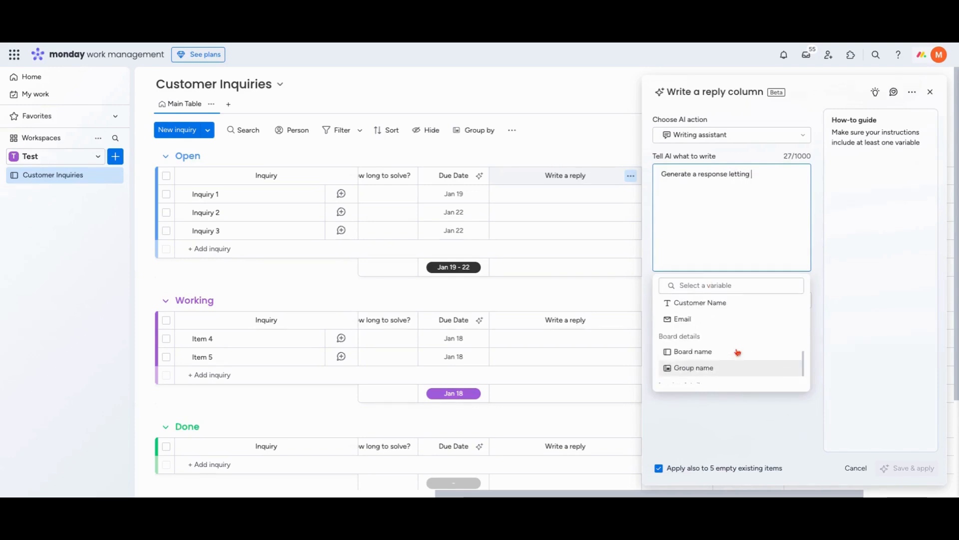
left_click(711, 313)
Continue the reply instruction with "know that we have received their inquiry about" followed by the Description column variable
type("kno")
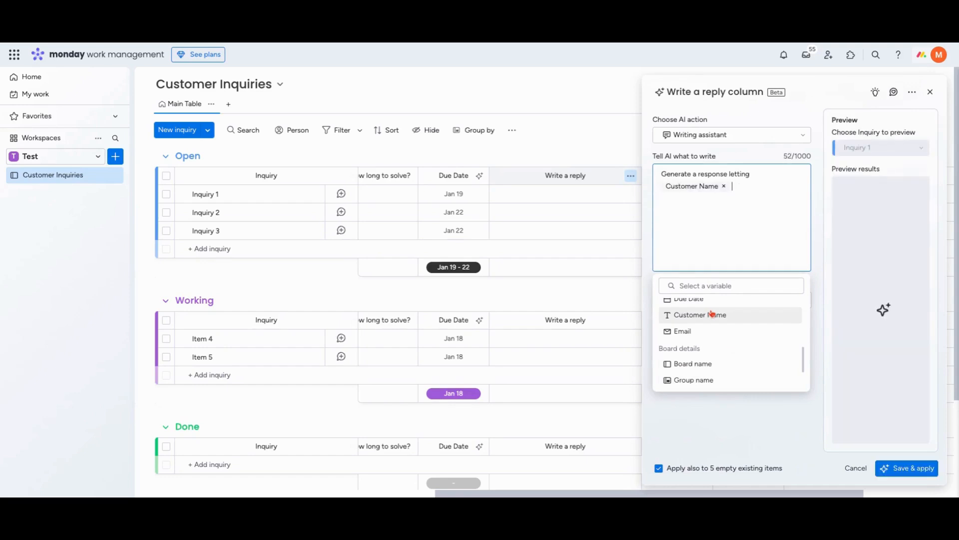
type("w that we hav")
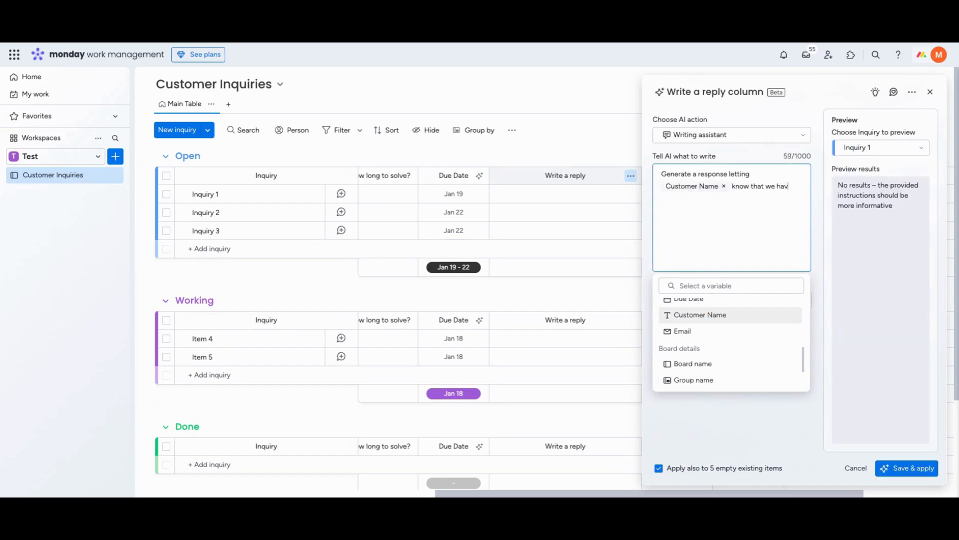
type("e recieved")
key("BackSpace")
key("BackSpace")
key("BackSpace")
type("ived their inquiry about")
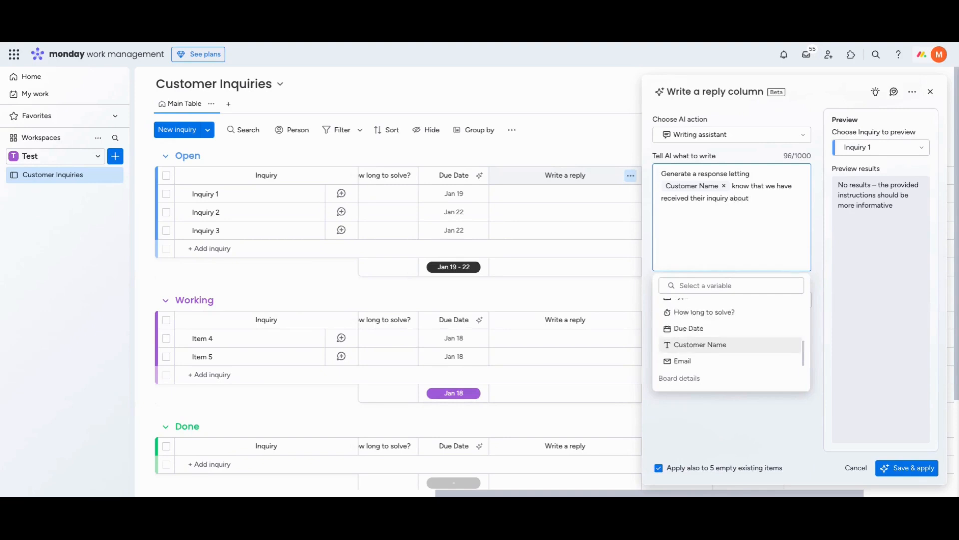
left_click(718, 346)
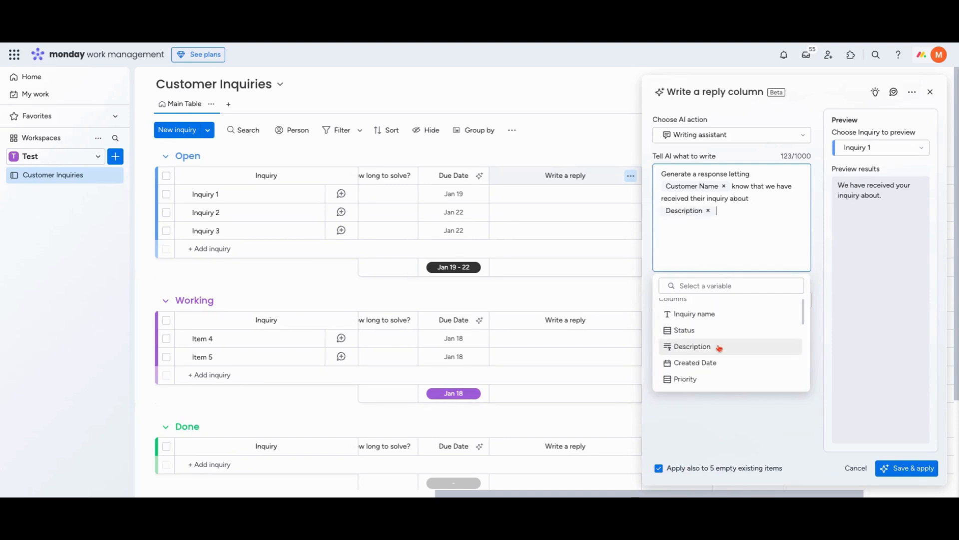
Finish the reply instruction with "and someone from our team will follow up shorlty"
type("and")
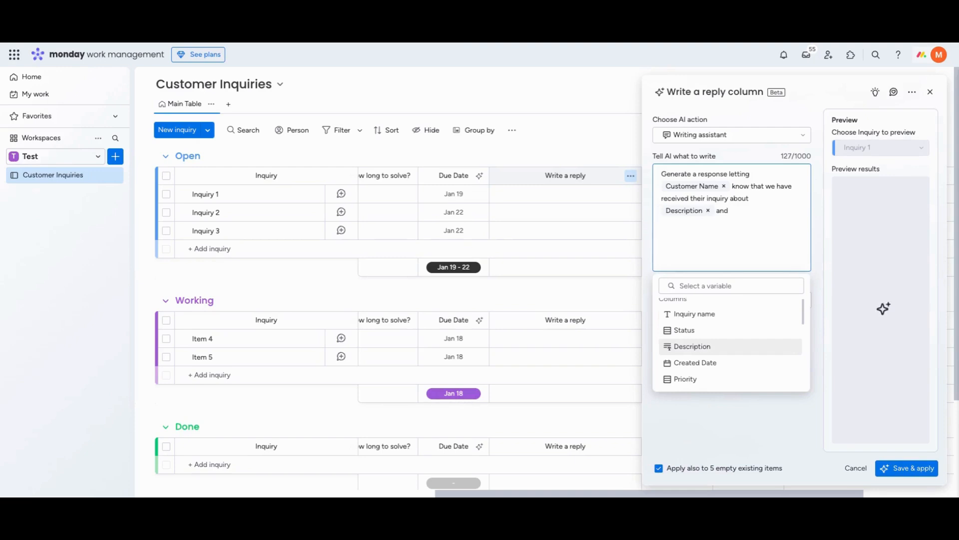
type(" so")
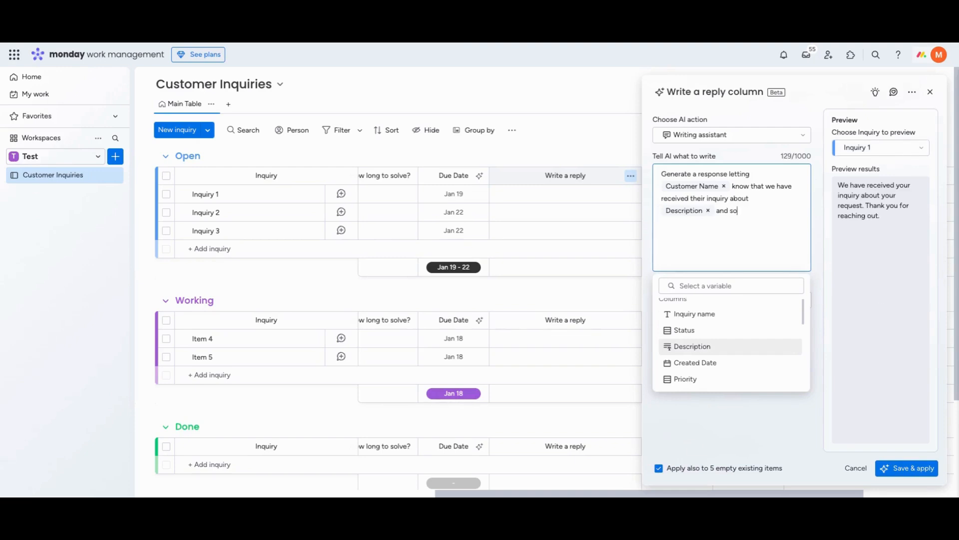
type("meone from our team wi")
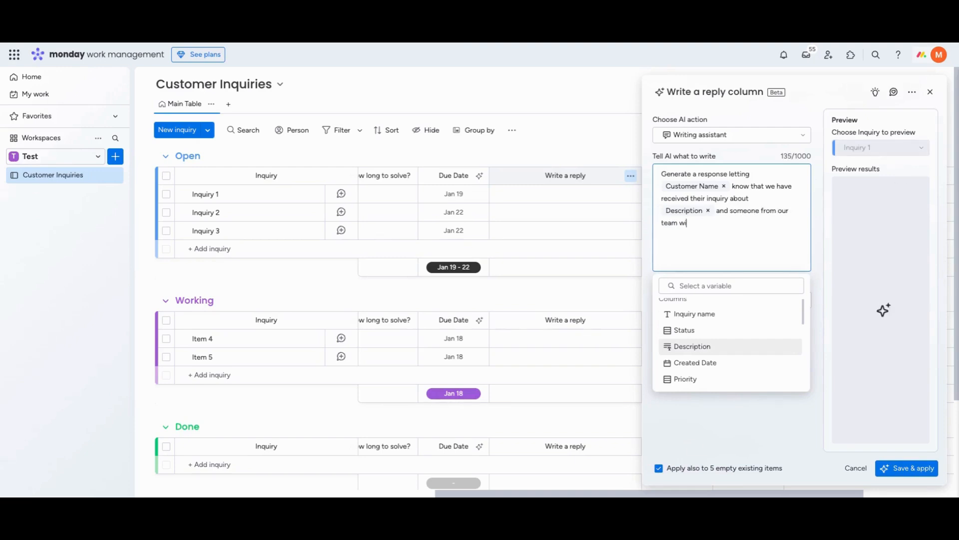
type("ll follow u")
type("p shorlty")
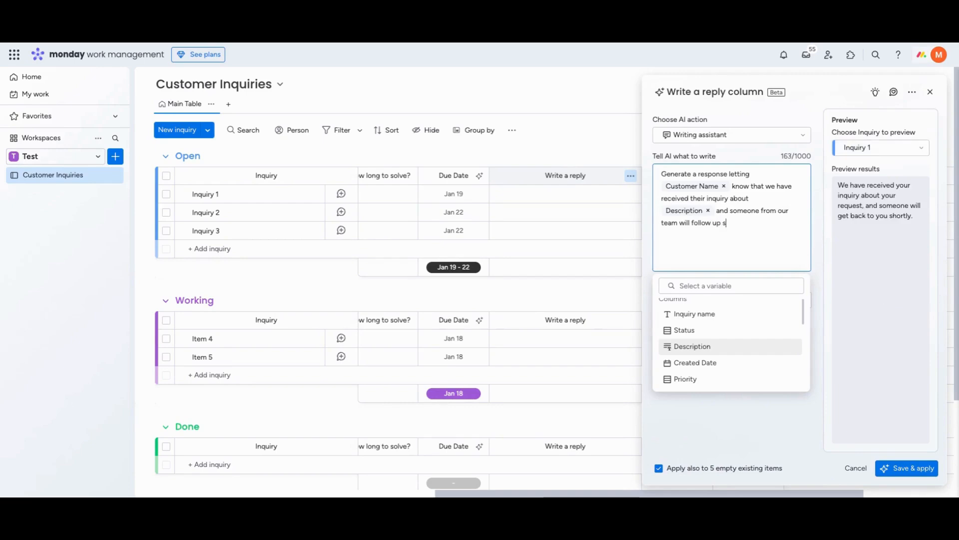
Keep the reply's tone at Natural and its length at Keep it brief, and save and apply the autofill
left_click(750, 412)
left_click(714, 303)
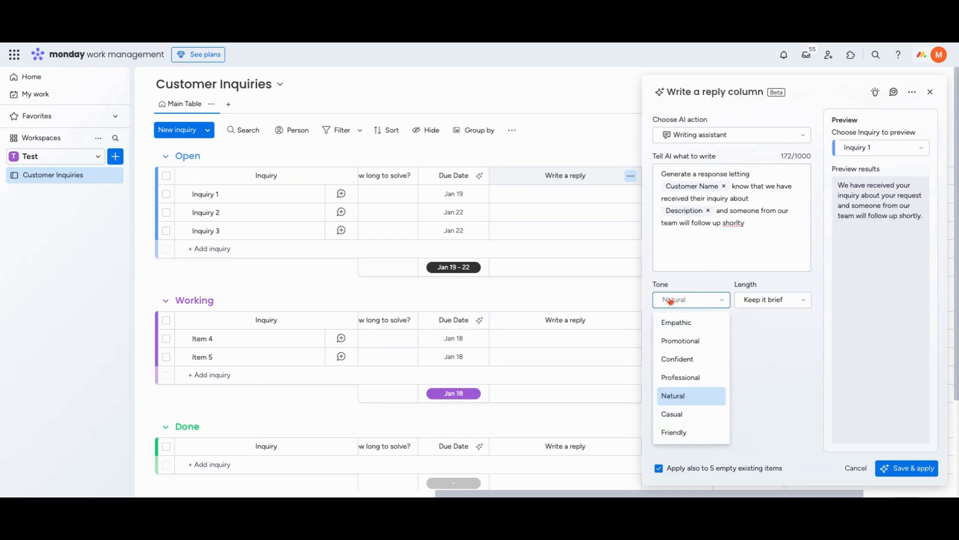
left_click(707, 399)
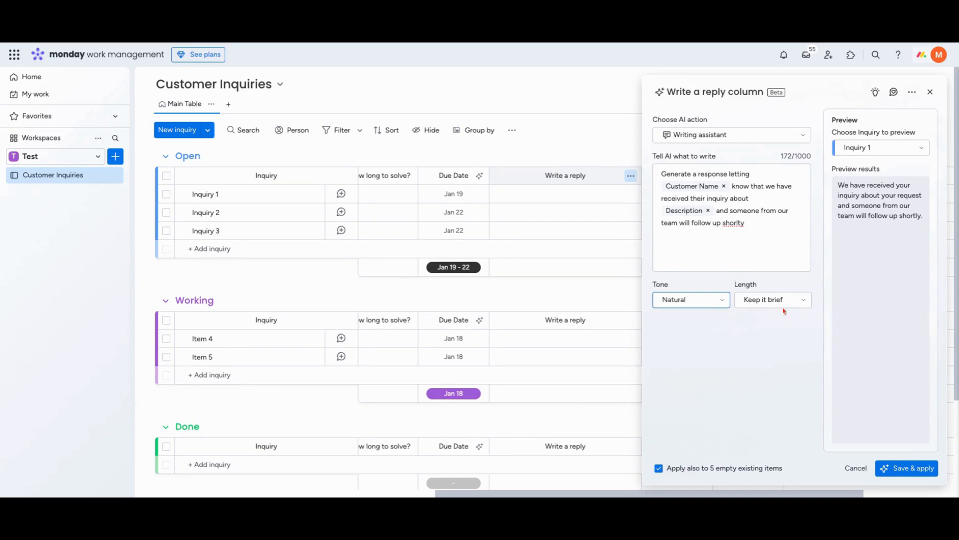
left_click(778, 300)
left_click(774, 359)
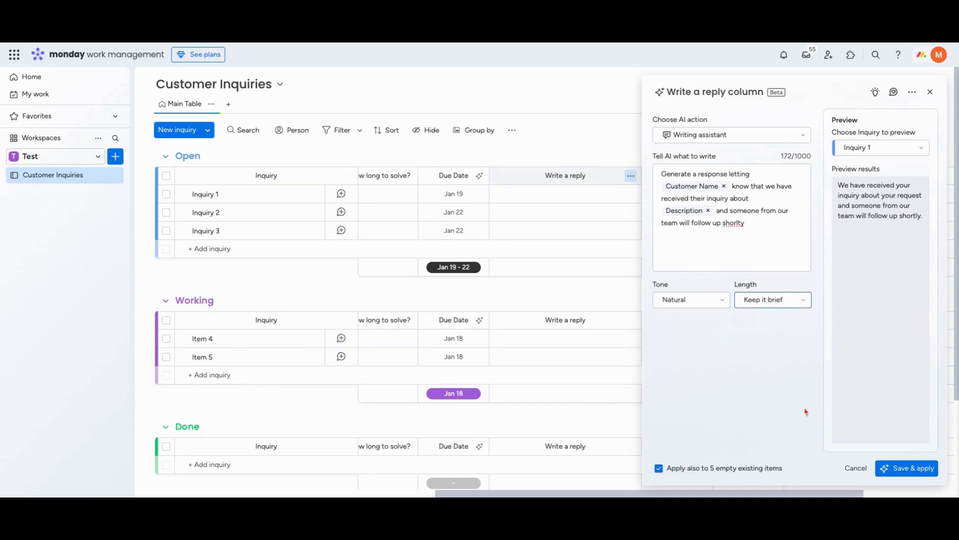
left_click(906, 468)
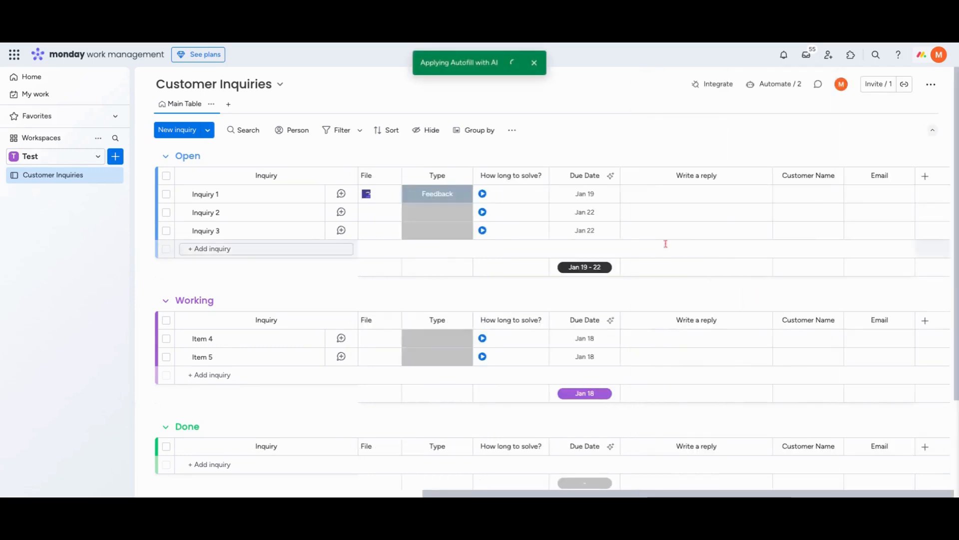
Dismiss the autofill notification and add a Form view to the Customer Inquiries board
scroll(628, 195, "left", 10)
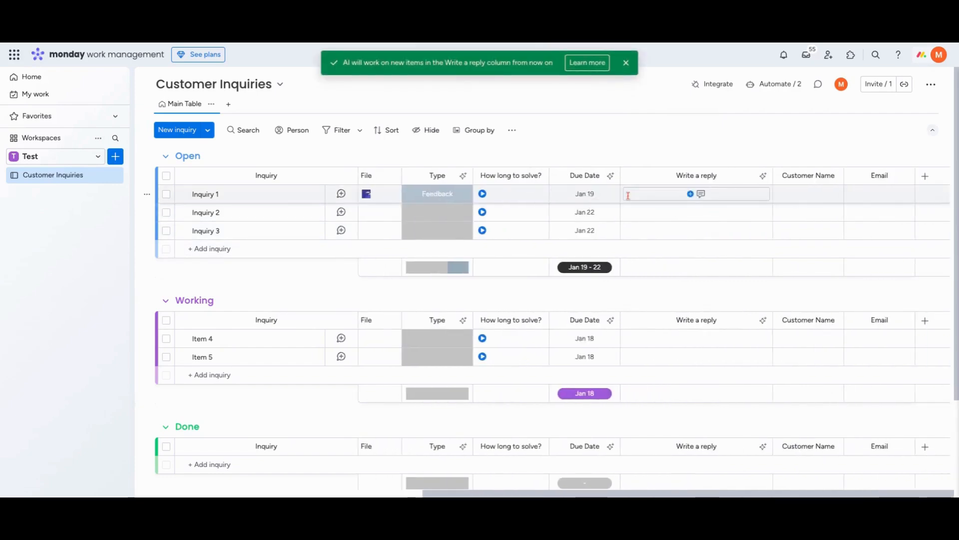
scroll(626, 197, "right", 9)
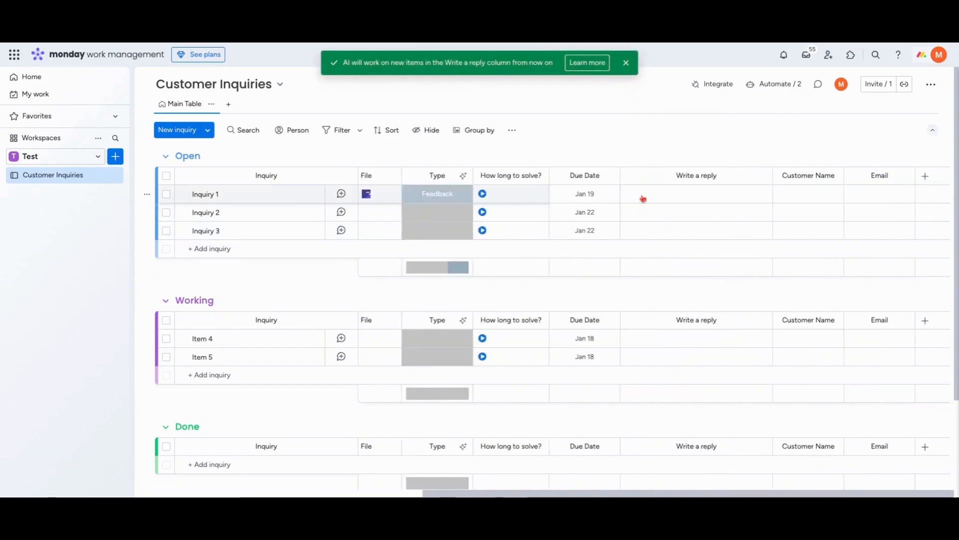
scroll(642, 198, "left", 9)
left_click(627, 63)
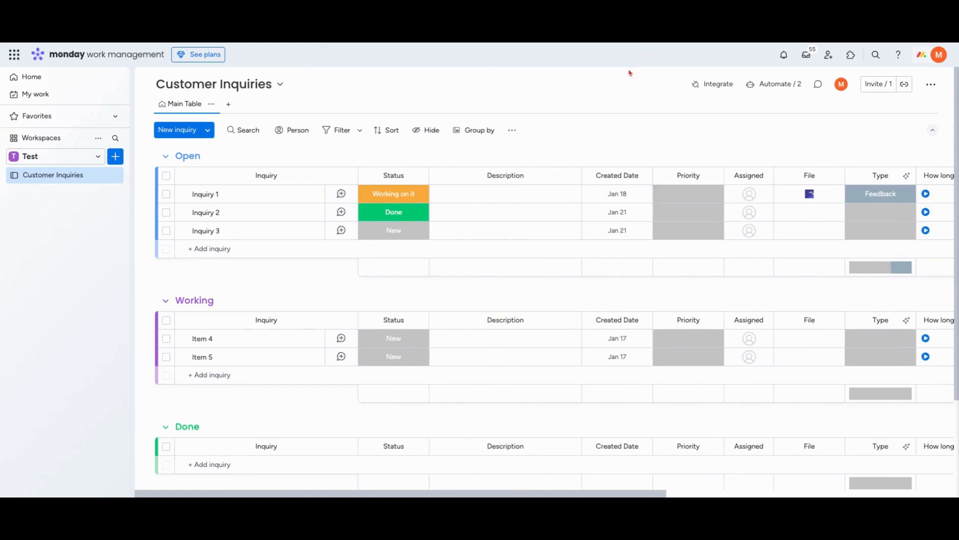
left_click(229, 104)
left_click(248, 242)
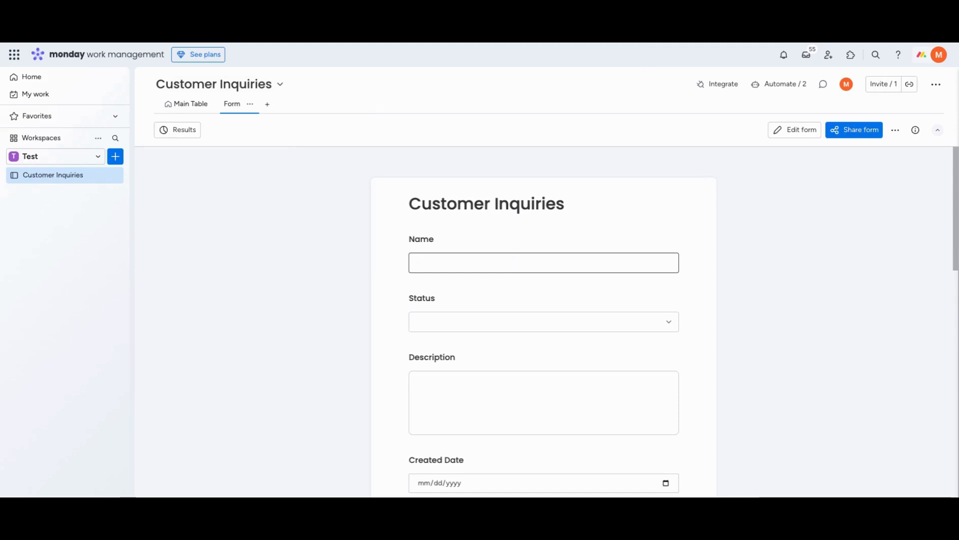
Fill in the form's Name with "Locked out of my account" and Description with "I forgot my passwrod and am locked out of my account"
type("Locked out of my account")
scroll(639, 356, "down", 2)
left_click(609, 337)
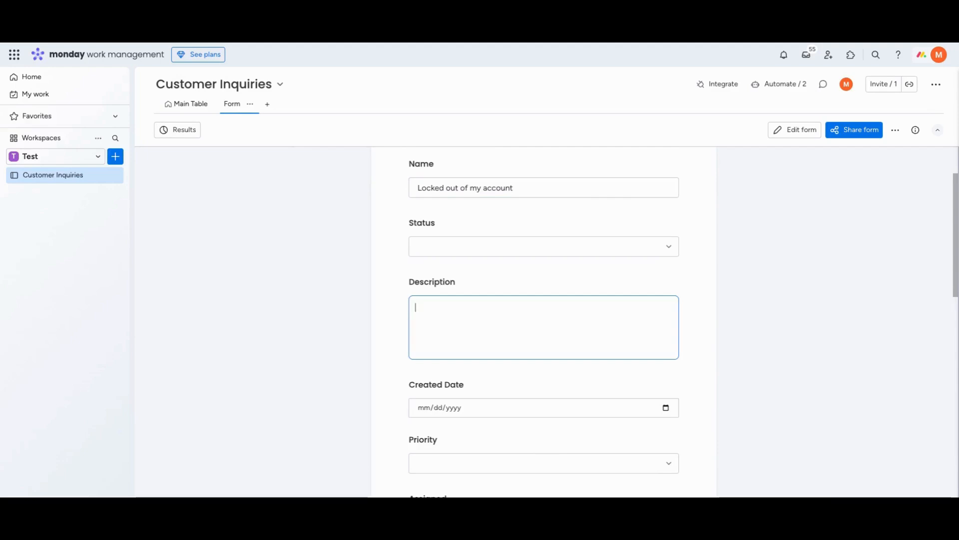
type("I forgot my passwrod and am lock")
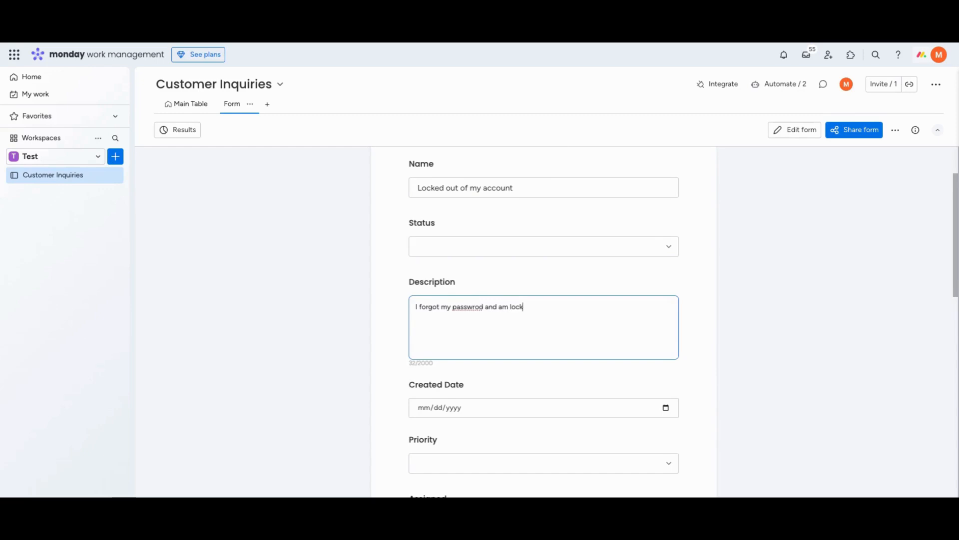
type("ed out of my account")
Enter the customer's name in the form, submit it and return to the Main Table view
scroll(543, 325, "down", 8)
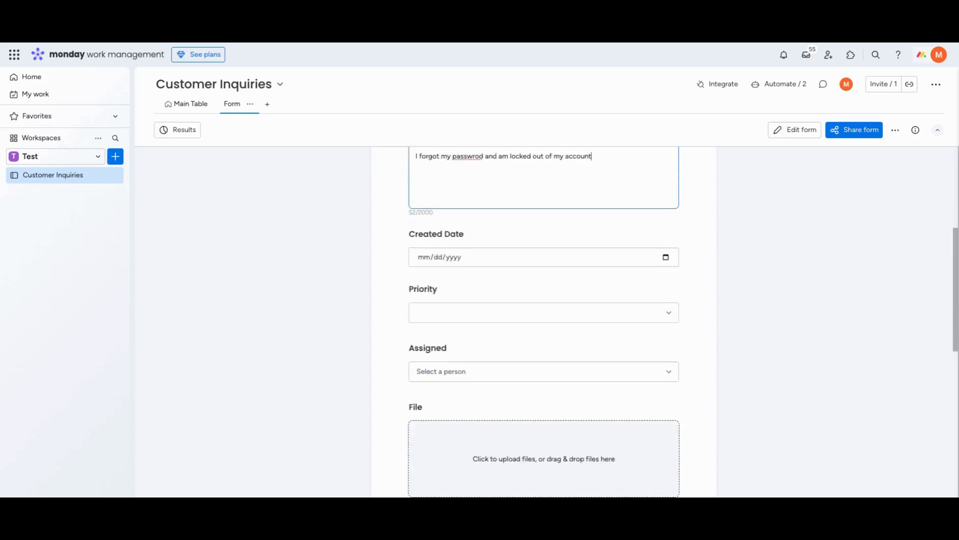
scroll(544, 325, "down", 3)
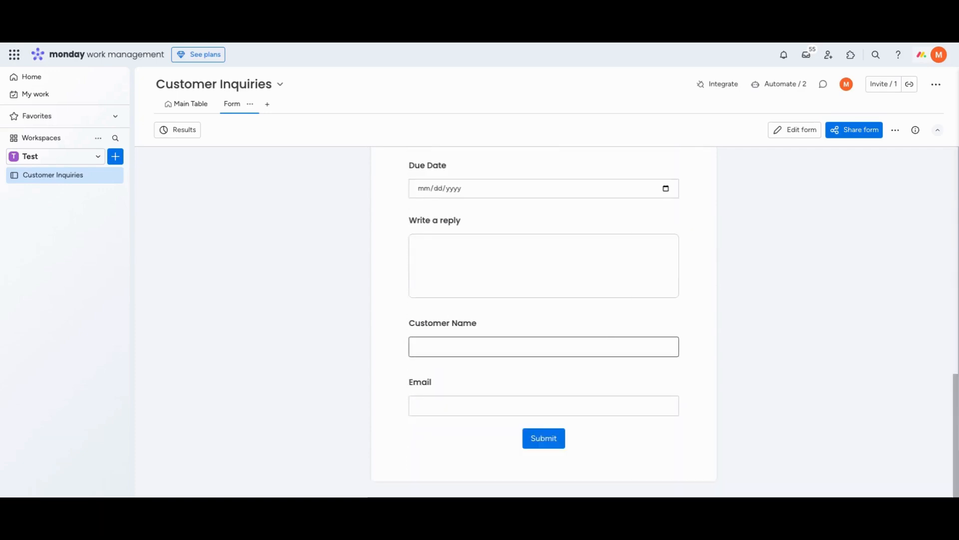
left_click(605, 339)
type("the monday master")
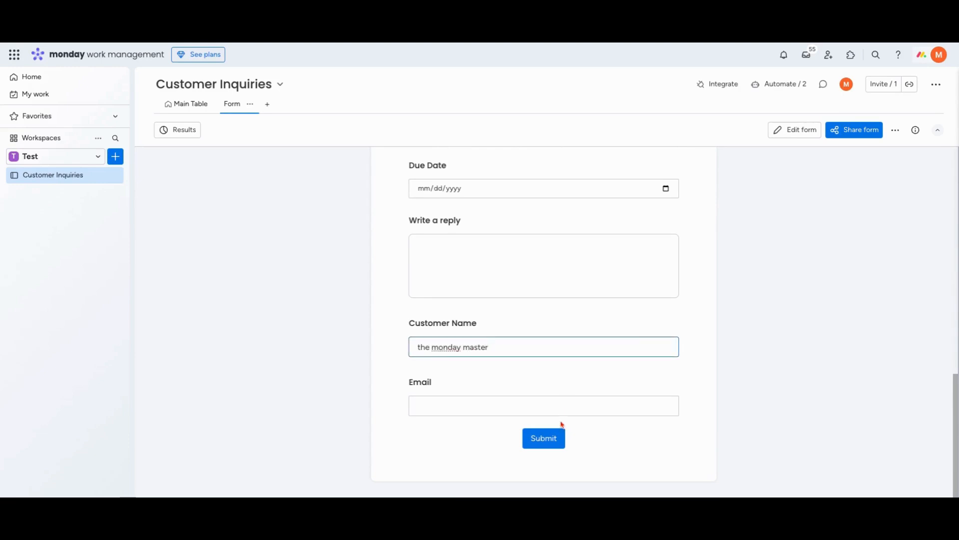
left_click(554, 436)
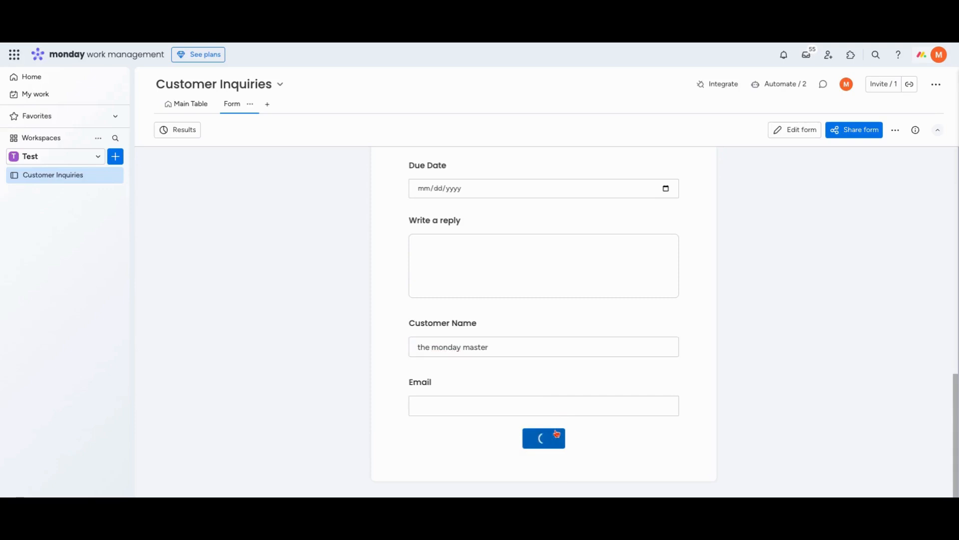
left_click(186, 103)
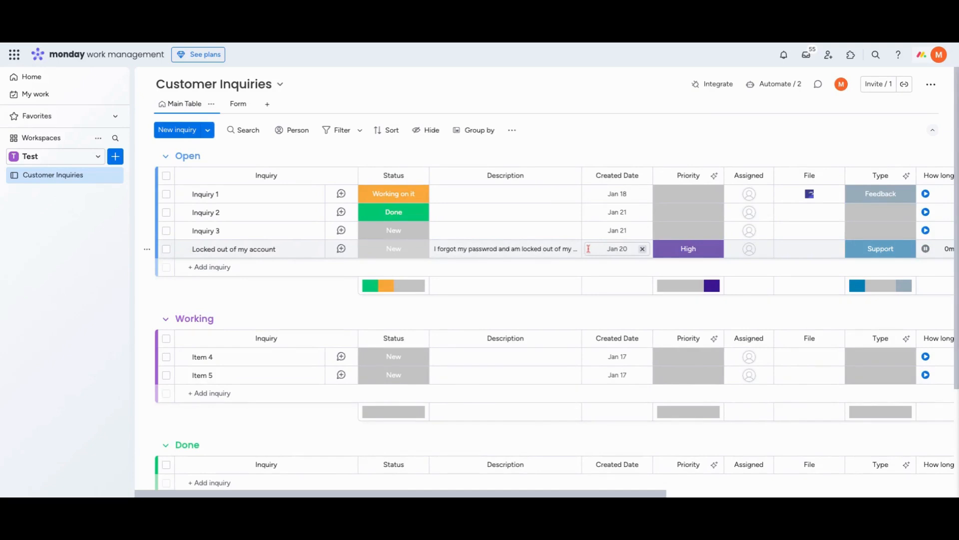
Review the AI-filled Priority, Type and Due Date of the "Locked out of my account" inquiry
scroll(588, 248, "right", 5)
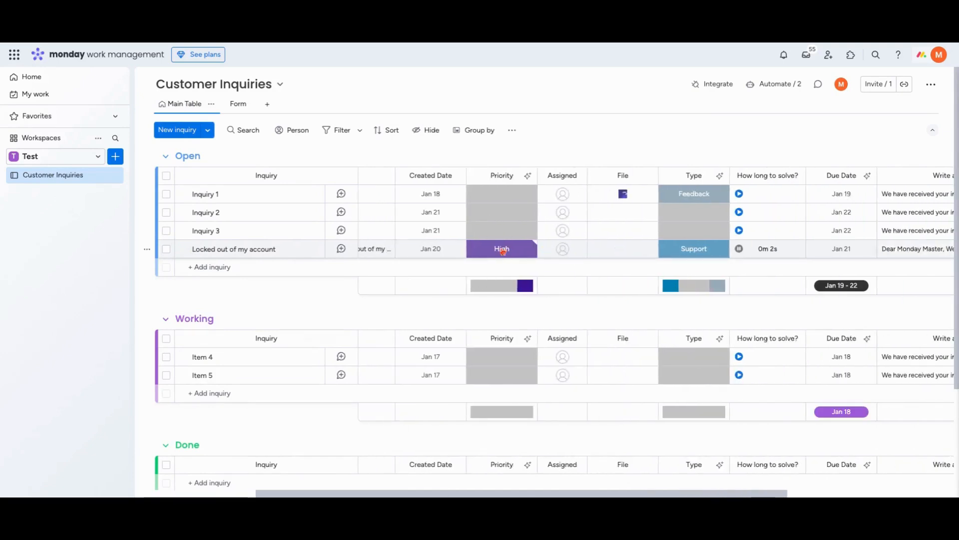
scroll(499, 251, "right", 1)
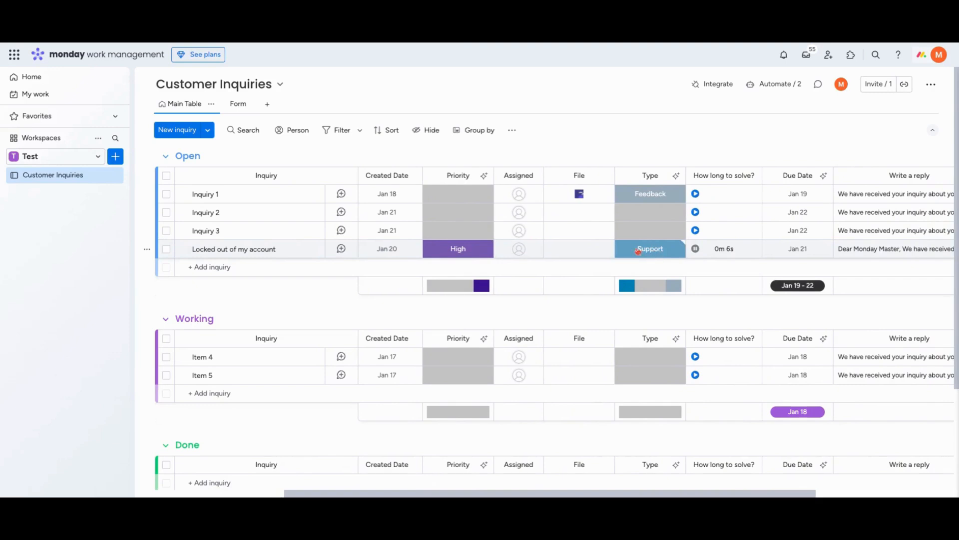
scroll(648, 253, "right", 1)
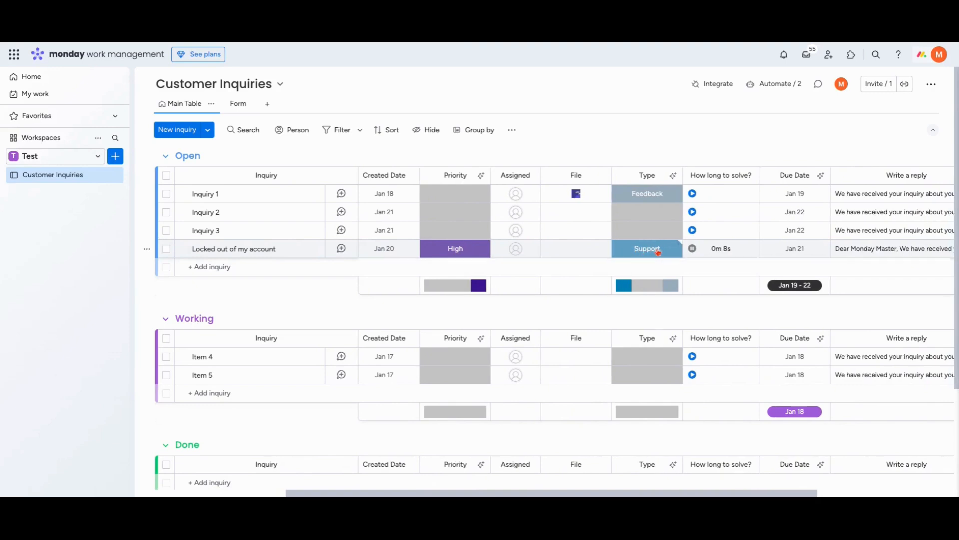
scroll(642, 253, "right", 5)
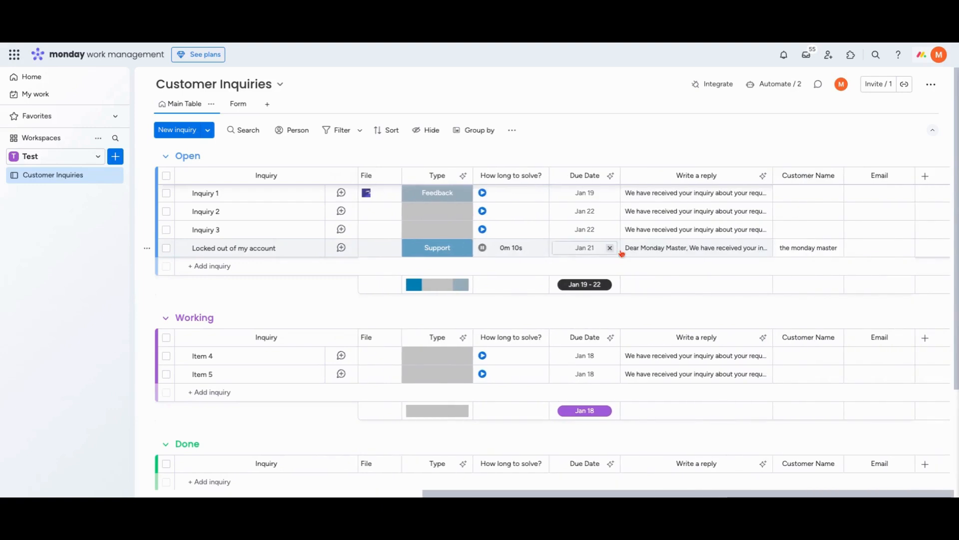
Read the full AI-written reply for the "Locked out of my account" inquiry, from greeting to sign-off, and leave the cell
left_click(681, 249)
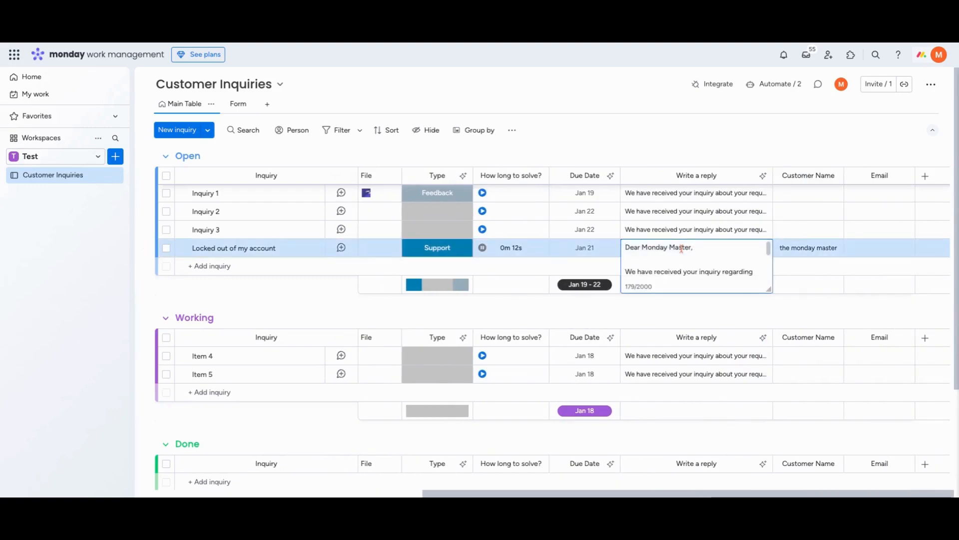
scroll(690, 272, "down", 1)
scroll(691, 273, "up", 1)
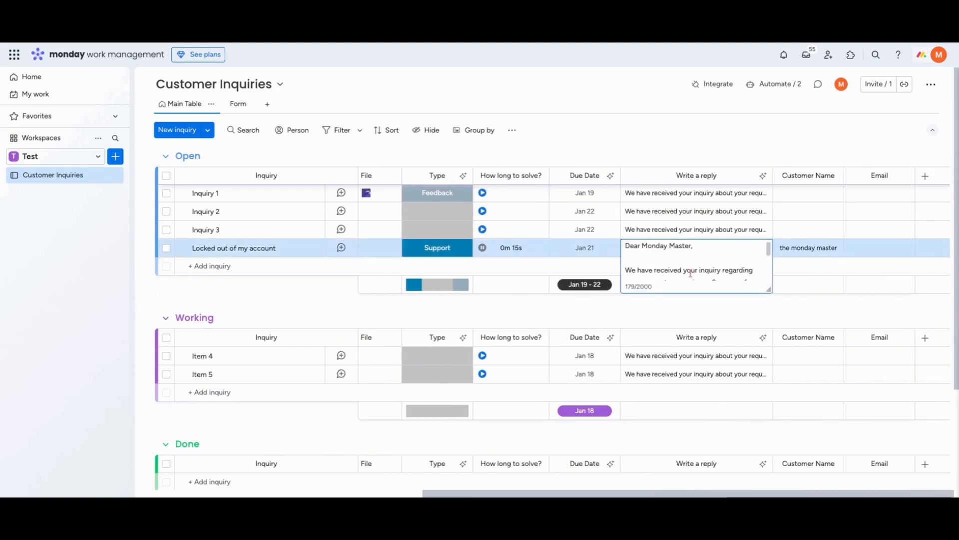
scroll(691, 272, "down", 1)
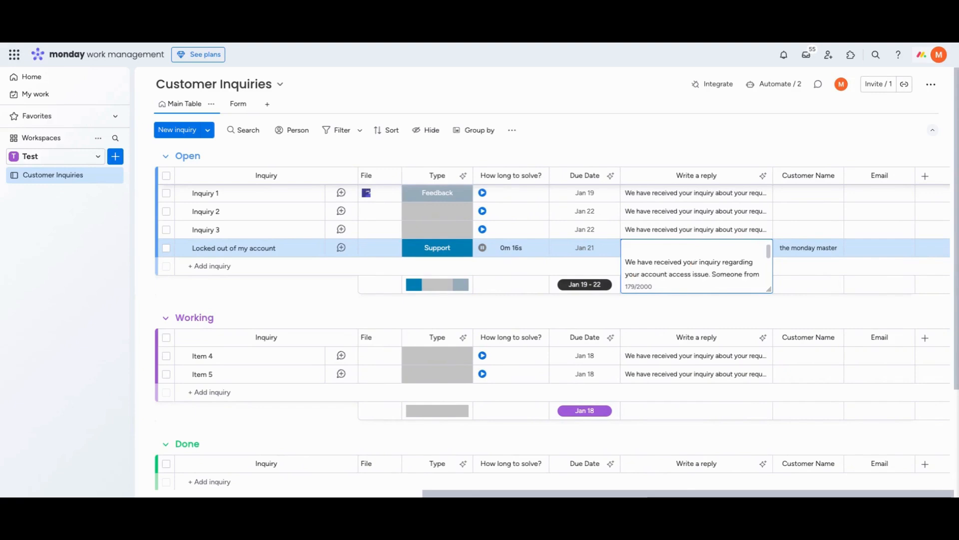
scroll(690, 273, "up", 1)
scroll(701, 274, "down", 1)
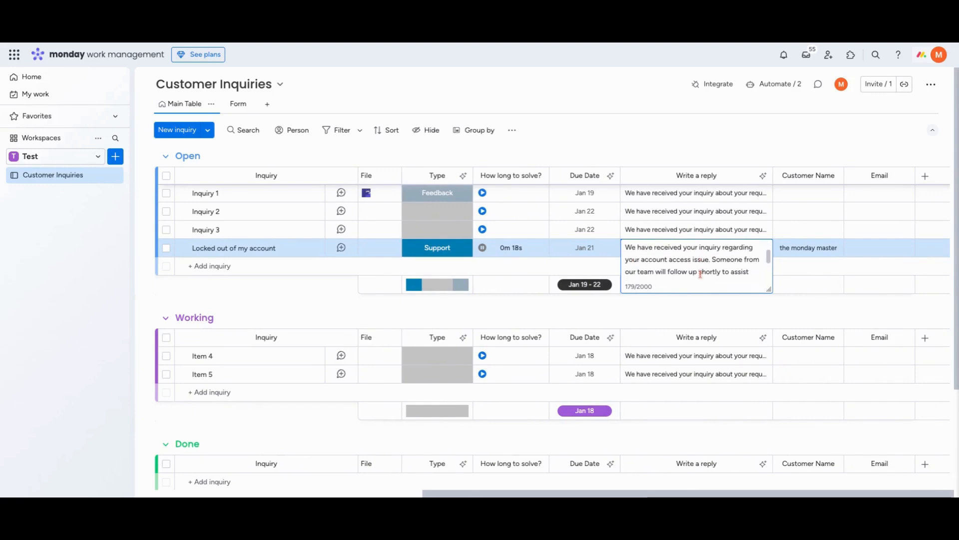
scroll(705, 274, "down", 2)
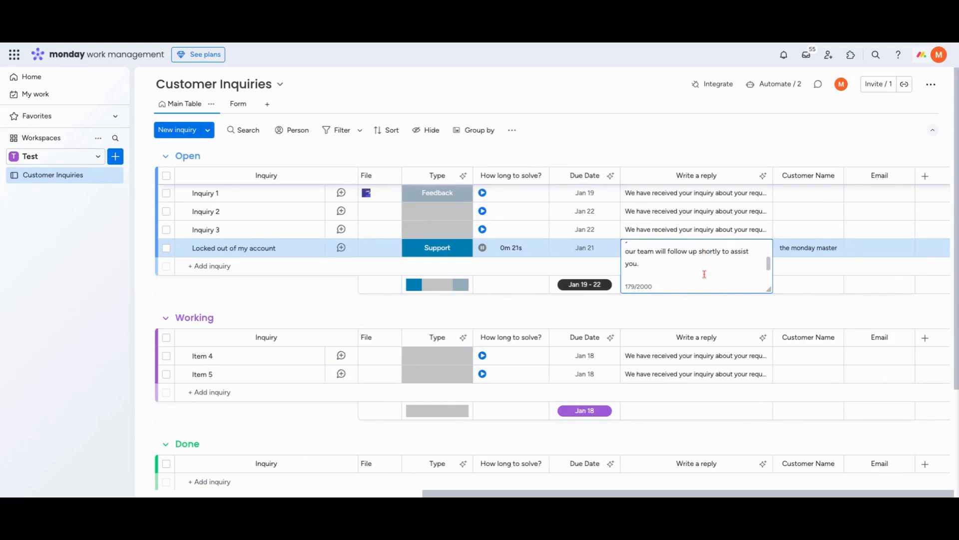
scroll(682, 264, "down", 1)
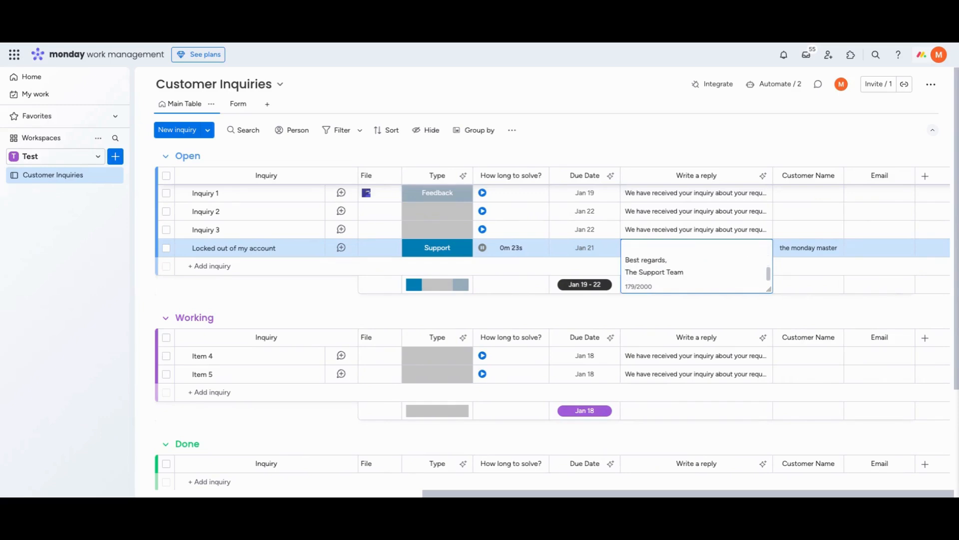
scroll(682, 265, "up", 4)
scroll(682, 247, "down", 1)
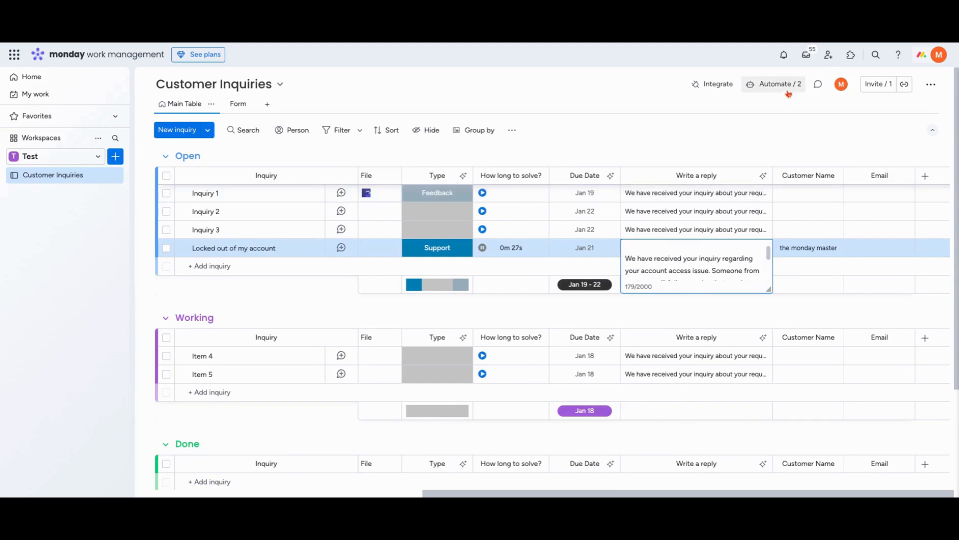
scroll(707, 262, "down", 2)
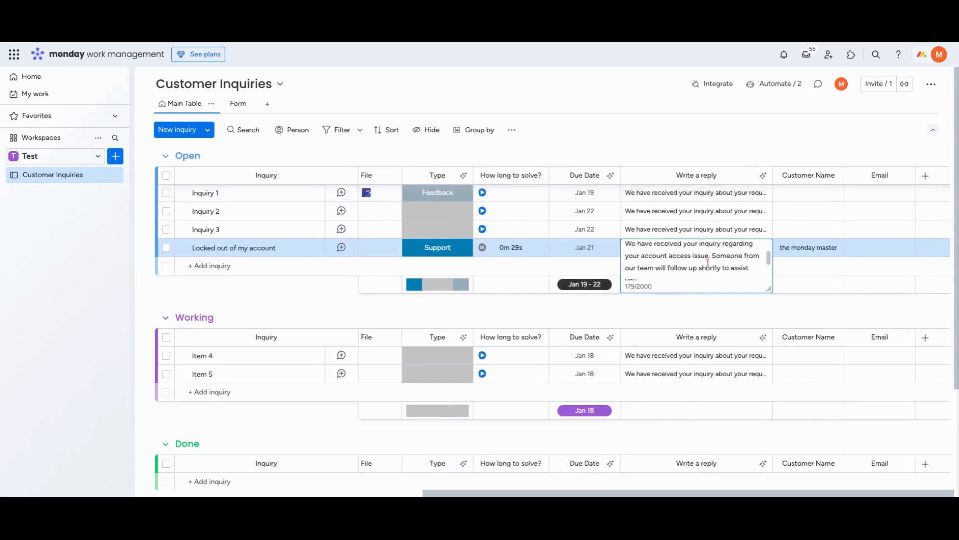
scroll(707, 262, "up", 1)
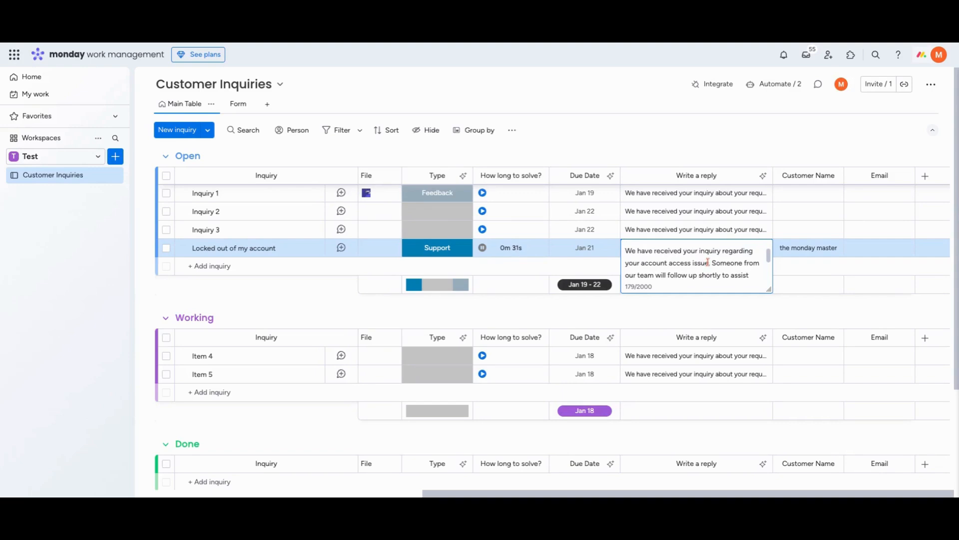
left_click(682, 151)
Go over the whole "Locked out of my account" row once more, from Status and Description to Customer Name and Email
scroll(675, 274, "left", 10)
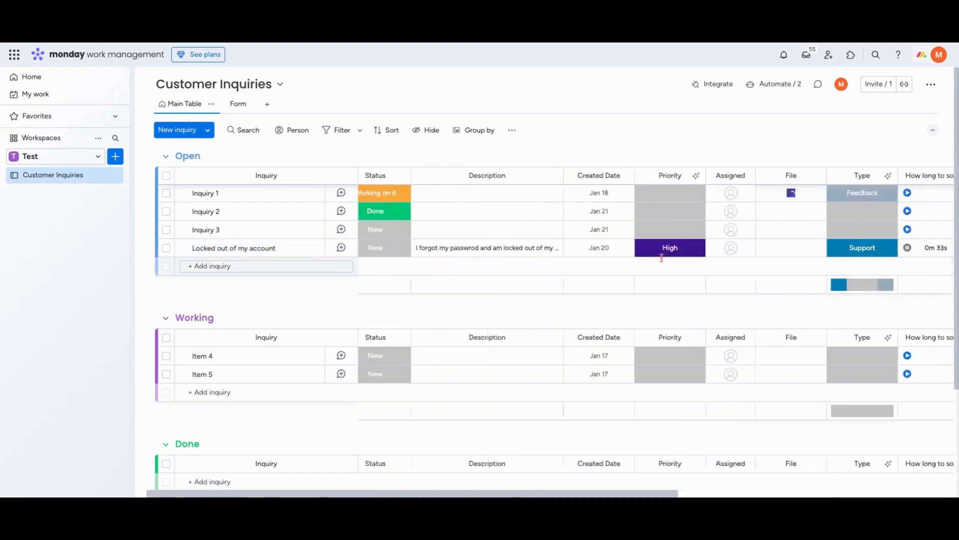
scroll(694, 255, "right", 5)
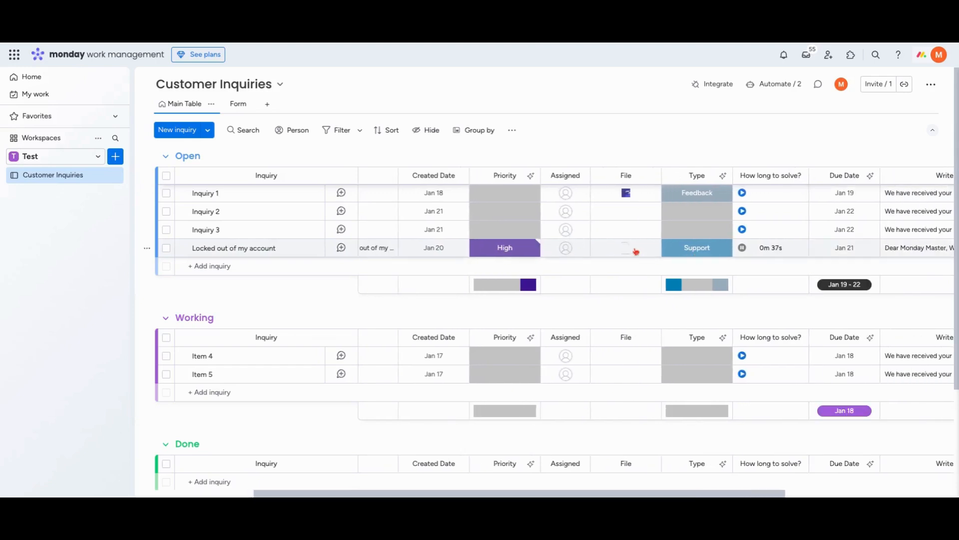
scroll(698, 250, "right", 3)
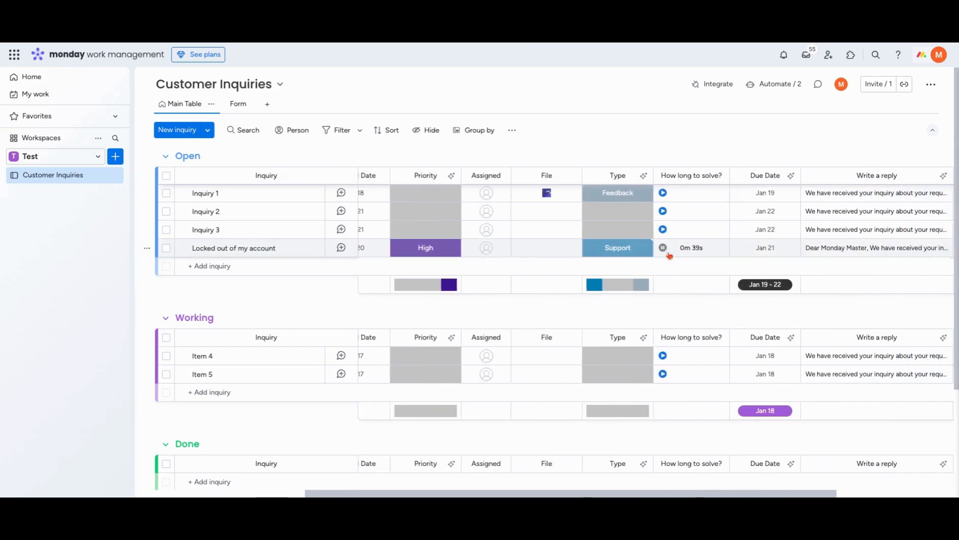
scroll(763, 247, "right", 1)
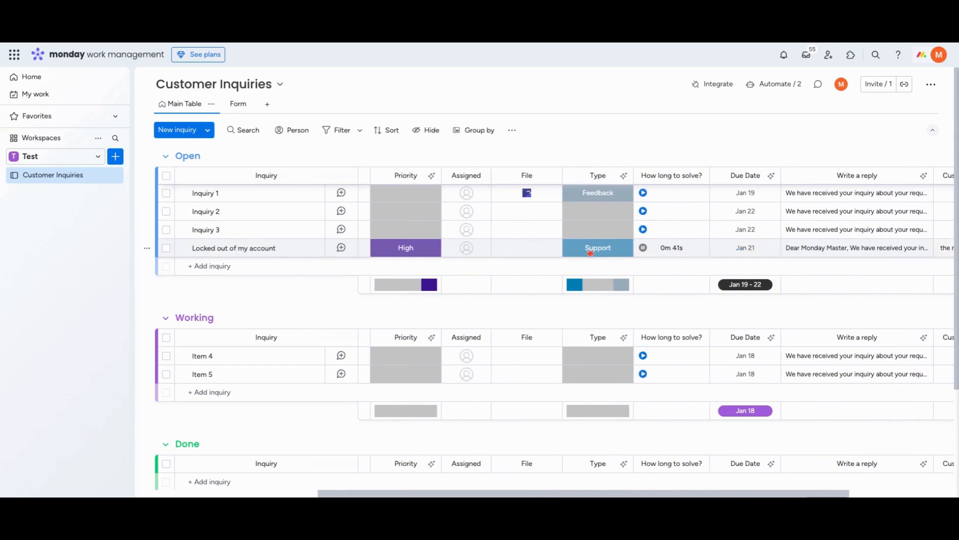
scroll(589, 253, "right", 6)
mouse_move(755, 248)
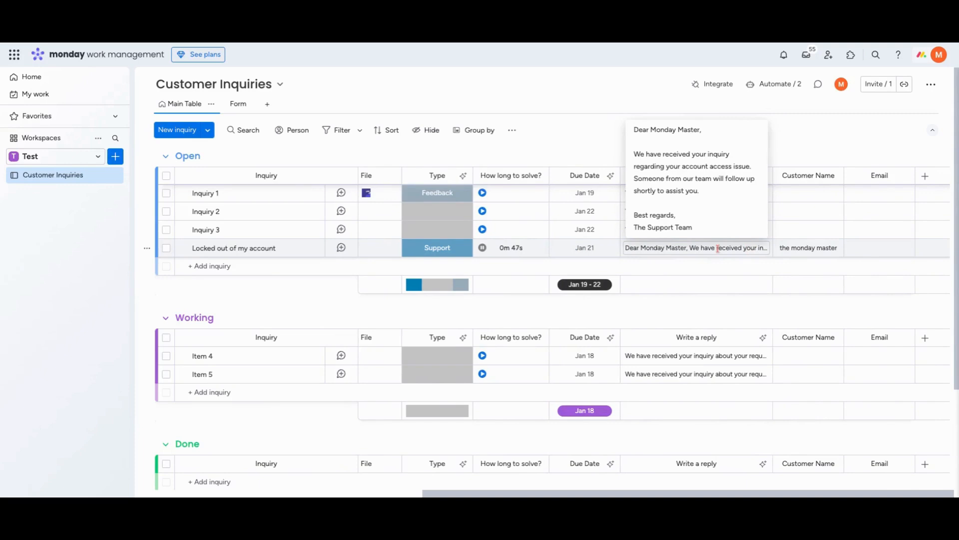
scroll(694, 250, "left", 15)
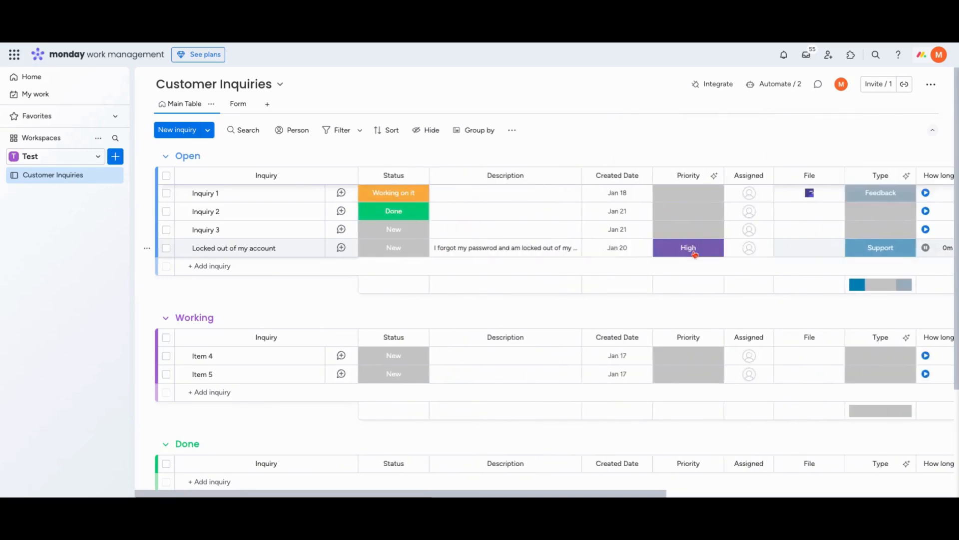
scroll(904, 253, "right", 15)
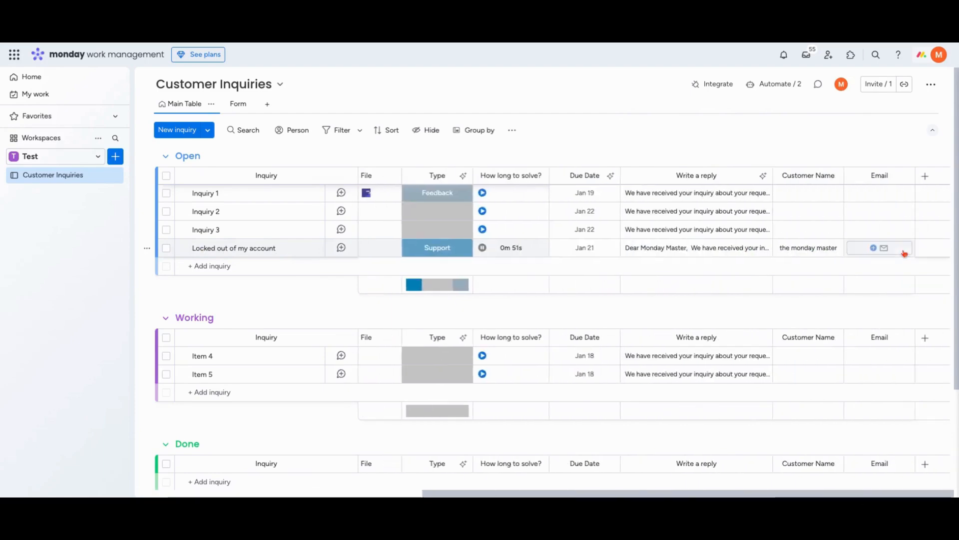
scroll(904, 252, "left", 15)
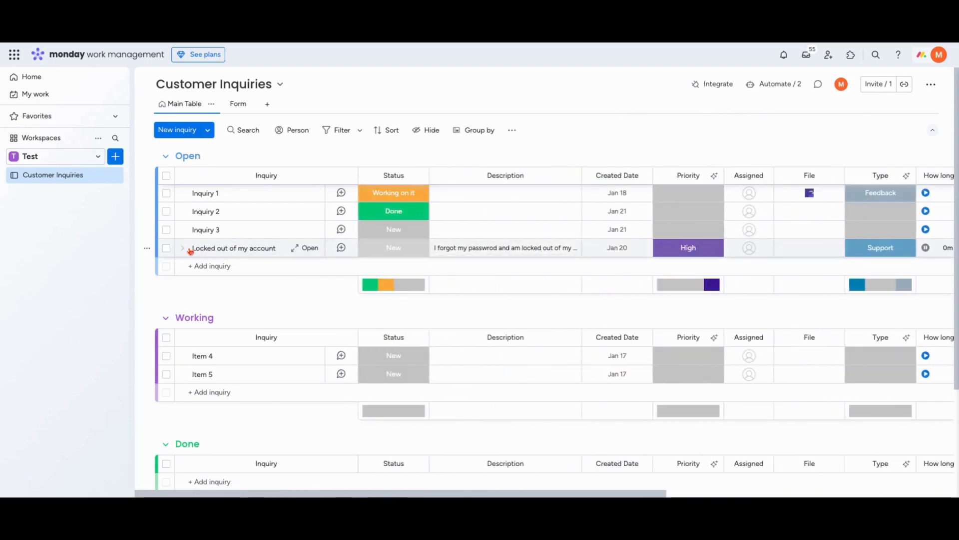
scroll(566, 250, "right", 15)
scroll(566, 252, "left", 15)
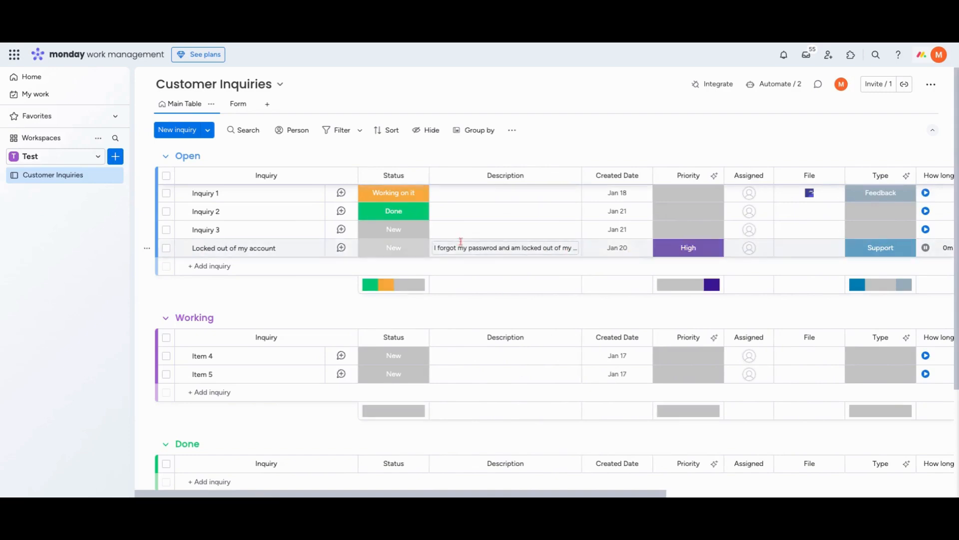
Start a new board in the Test workspace with "Invoices" as the custom type of thing it manages
left_click(117, 158)
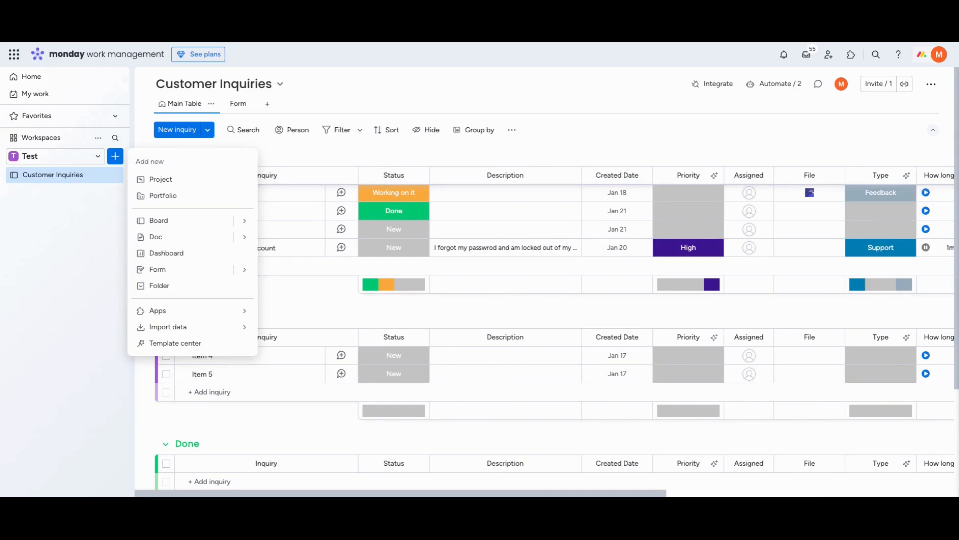
mouse_move(220, 218)
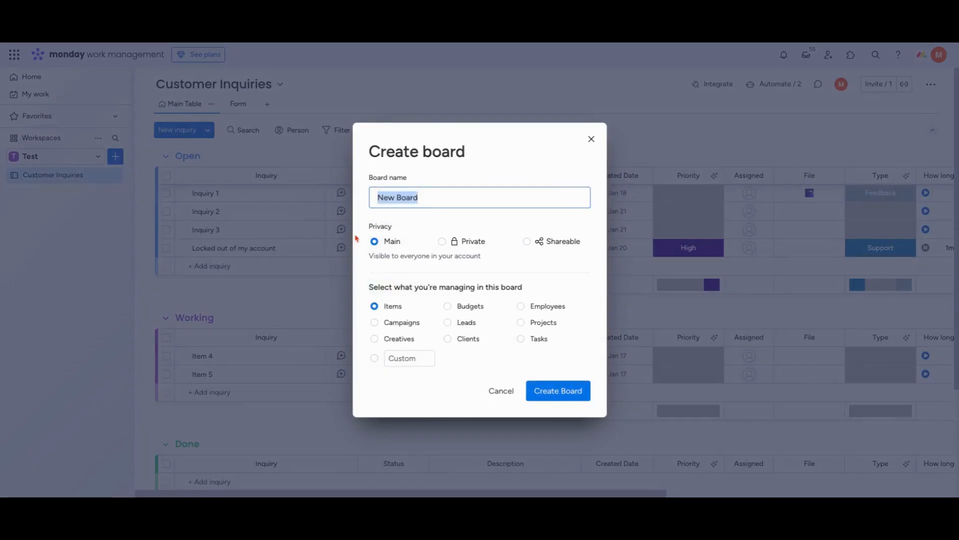
left_click(282, 224)
left_click(376, 359)
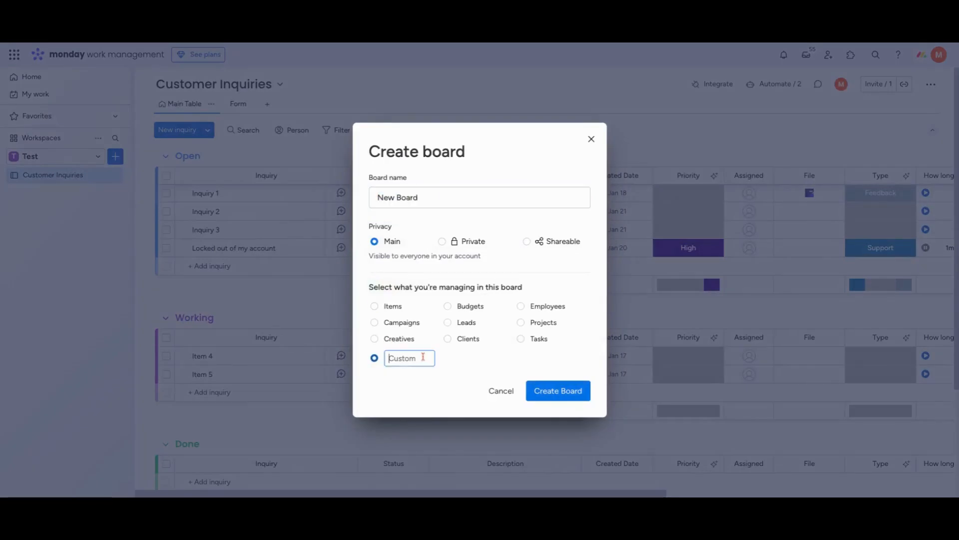
type("Invoices")
Name the new board "invoice management" and create it
left_click(382, 199)
key("ctrl+a")
type("invoicce")
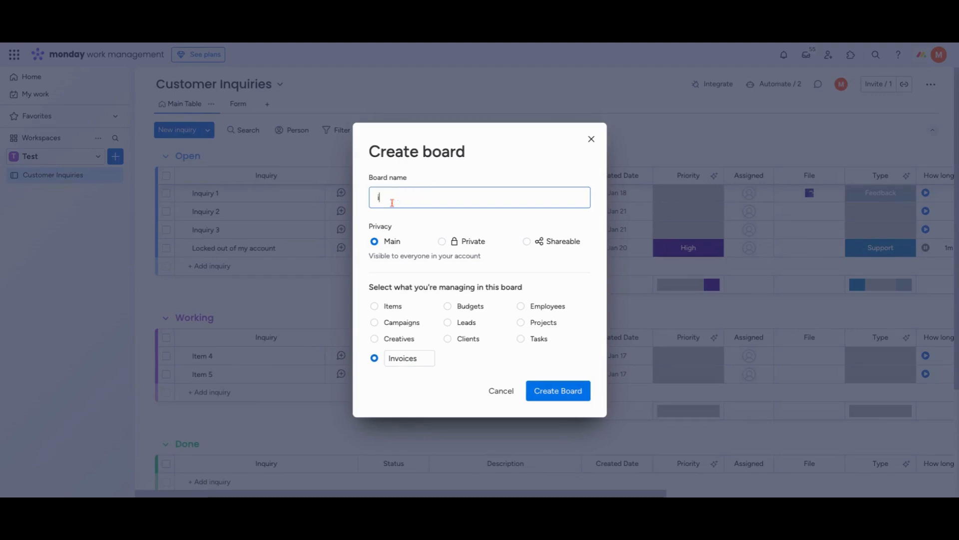
key("BackSpace")
key("BackSpace")
key("BackSpace")
type("e manageme")
left_click(560, 397)
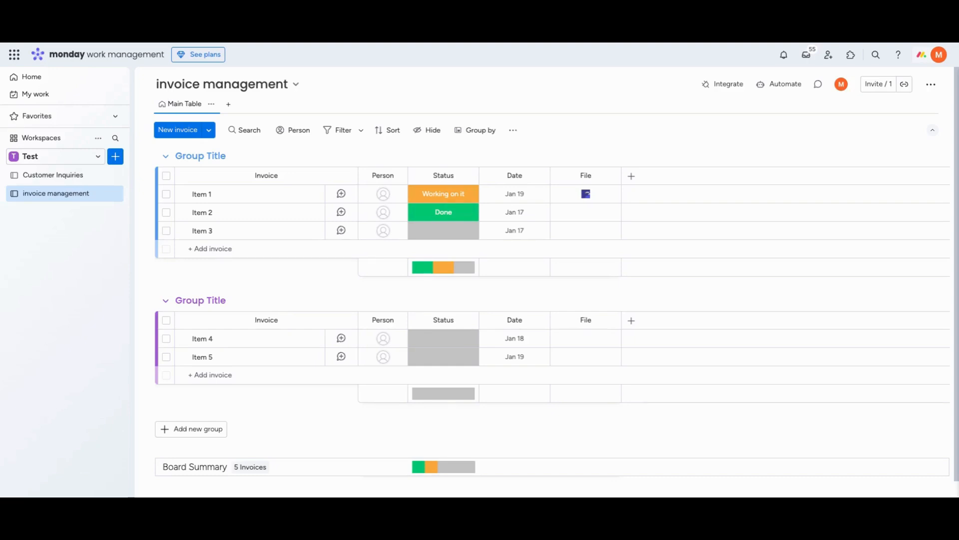
Rename Item 1 in the first group as "invoice 1"
left_click(200, 196)
double_click(199, 195)
type("invo")
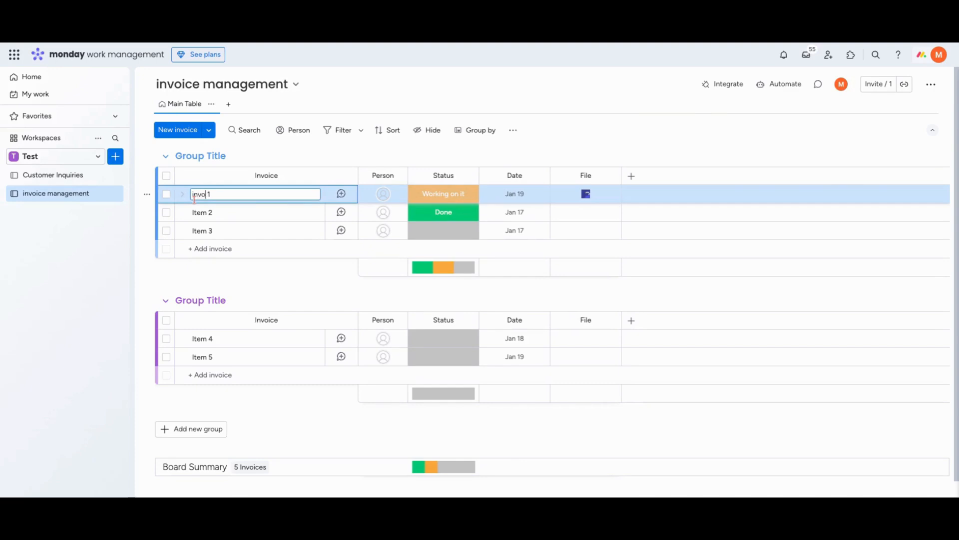
type("ice")
Reuse the word "invoice" from the first row to rename Item 2 as "invoice 2" and Item 3 as "invoice 3"
double_click(205, 196)
key("ctrl+c")
left_click(201, 213)
double_click(201, 214)
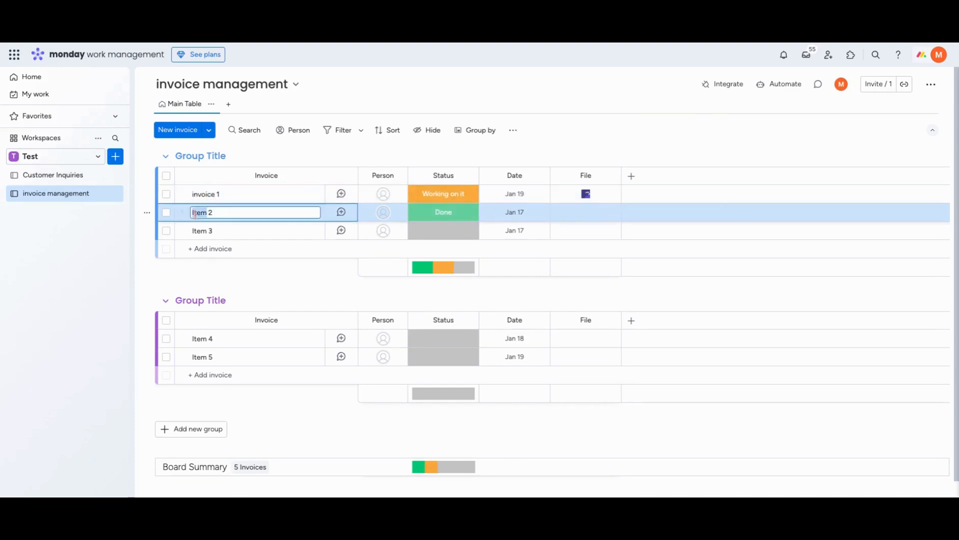
key("ctrl+v")
left_click(200, 232)
double_click(199, 231)
key("ctrl+v")
left_click(292, 146)
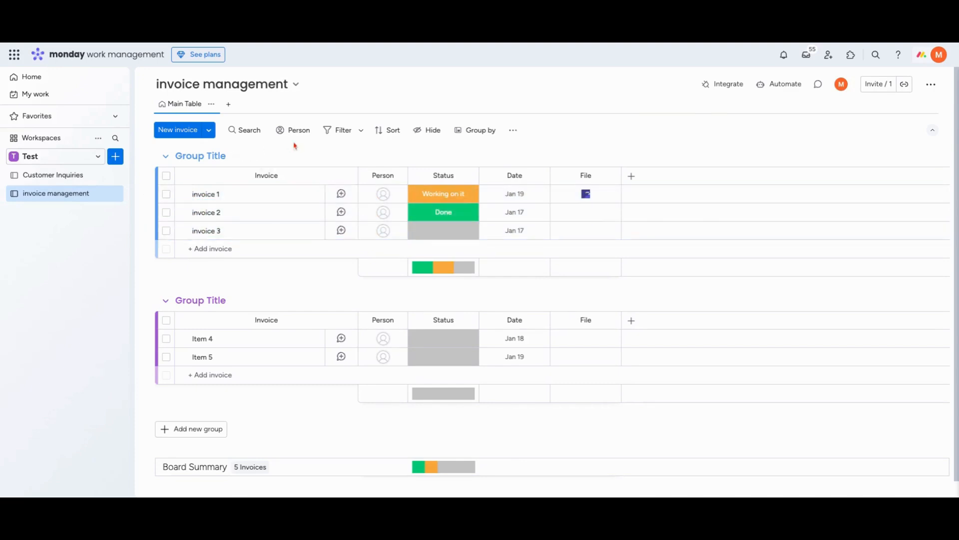
Rename the first group as "new" and the second group as "under review"
left_click_drag(295, 146, 276, 148)
double_click(214, 153)
left_click(213, 153)
type("new")
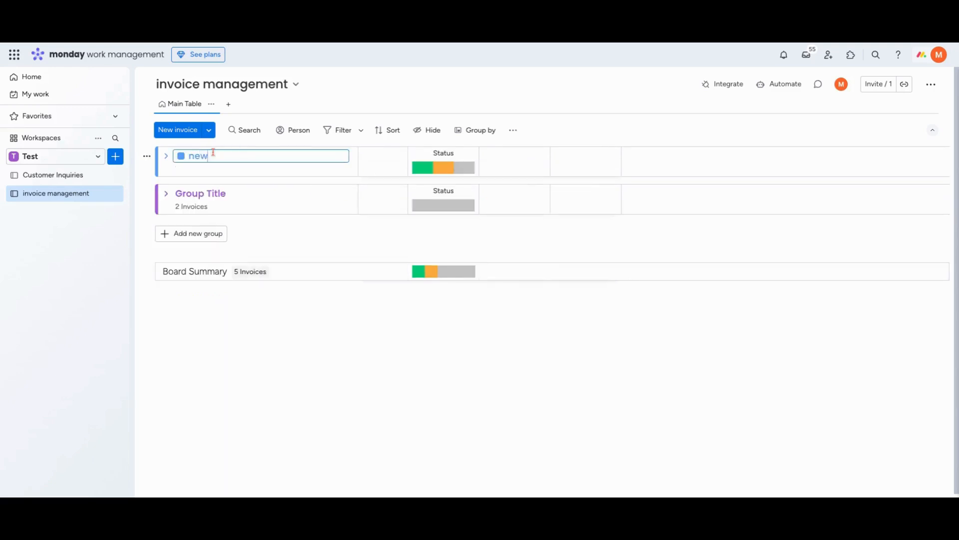
left_click(207, 193)
type("u")
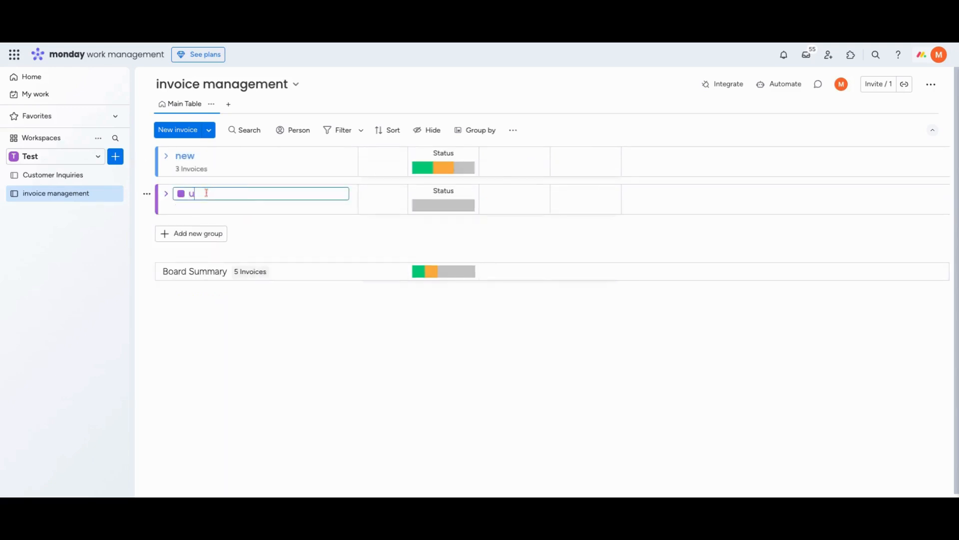
type("nder review")
Add a third group named "approved" and set its colour to bright green
left_click(191, 233)
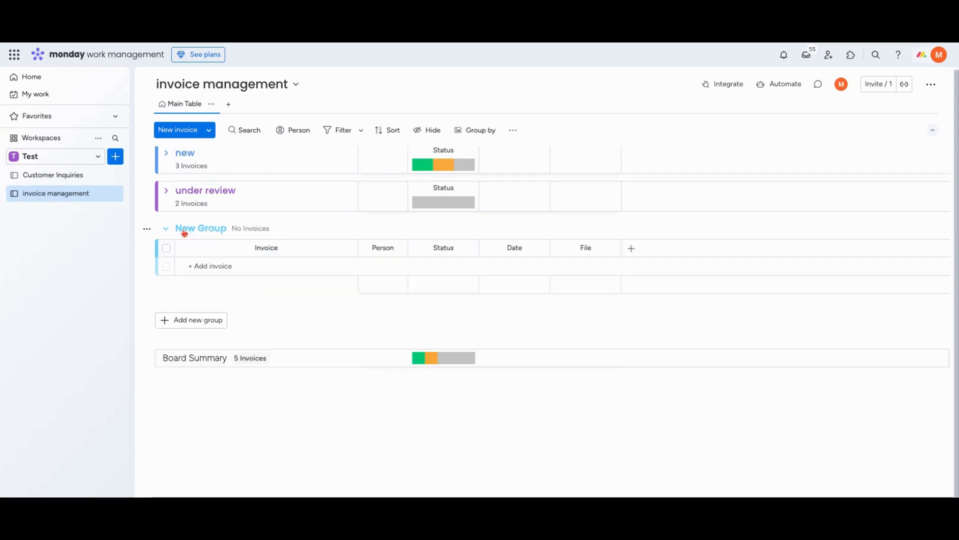
triple_click(216, 228)
type("app")
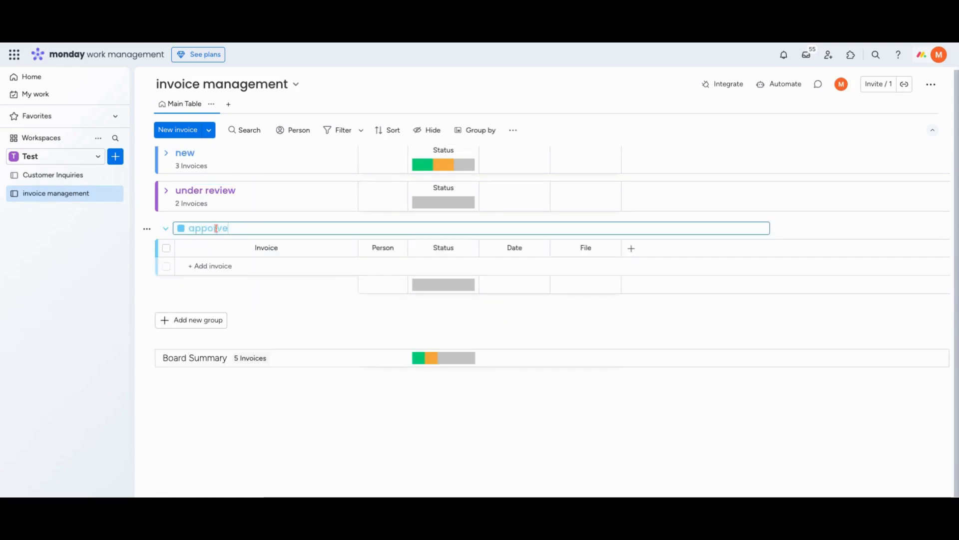
key("BackSpace")
key("BackSpace")
key("BackSpace")
type("roved")
left_click(183, 231)
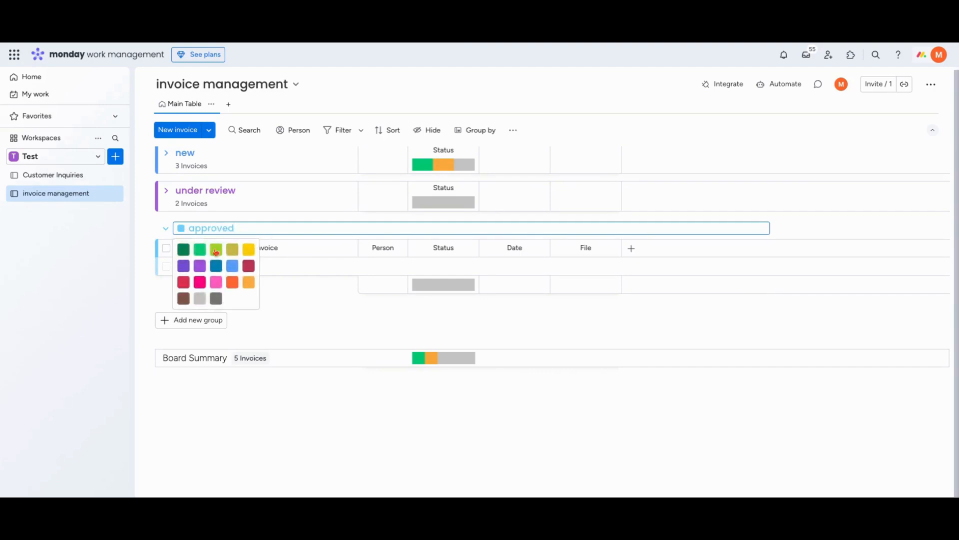
left_click(200, 250)
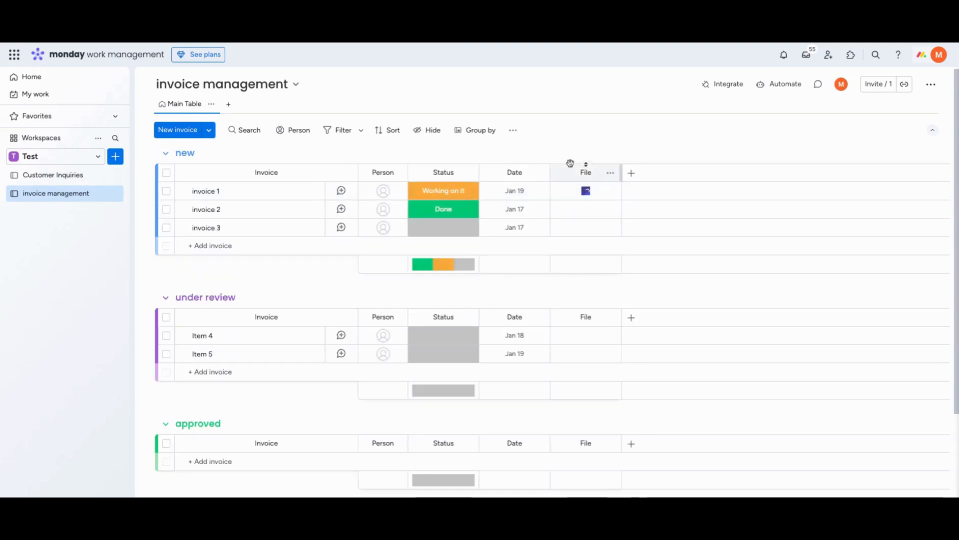
Move the File column directly after the invoice names, ahead of Person, and rename it "invoice"
left_click_drag(582, 171, 385, 172)
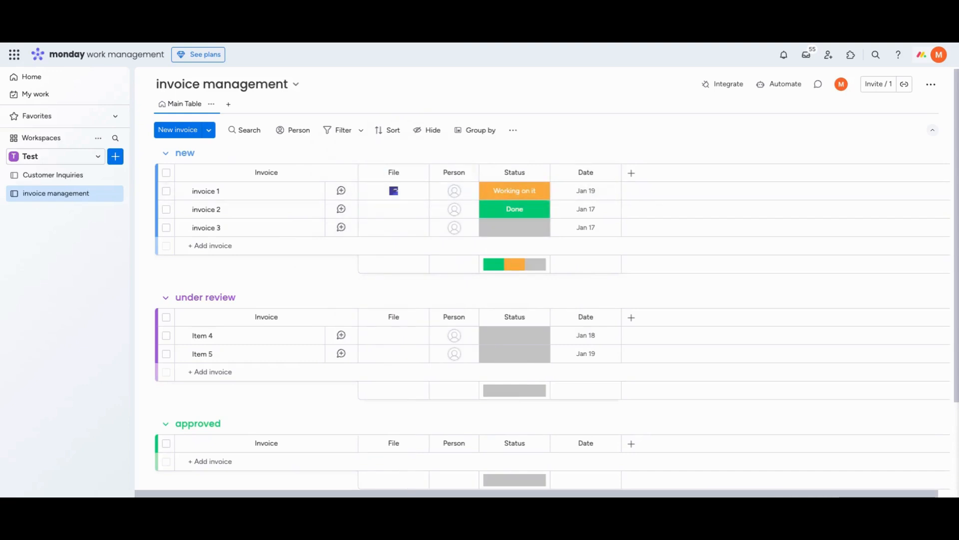
scroll(393, 174, "up", 1)
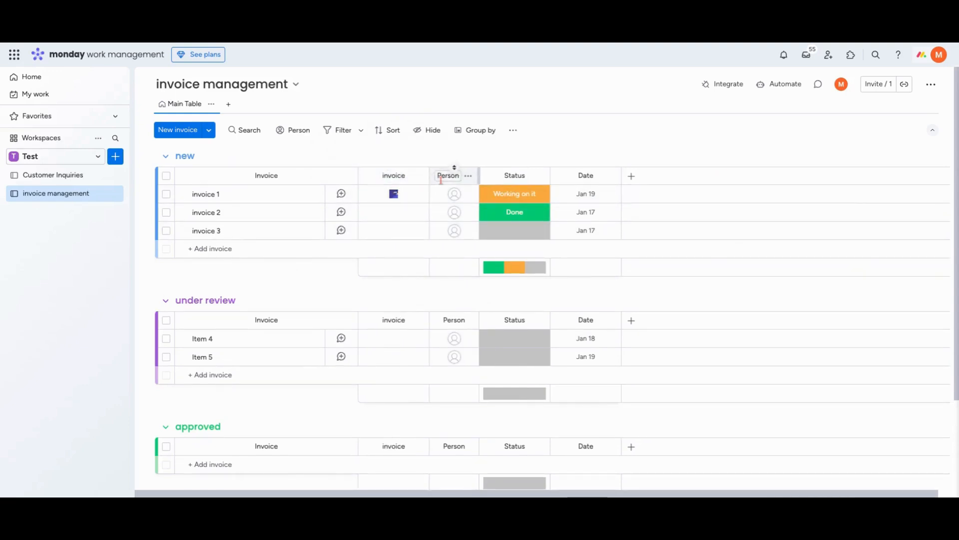
Rename the Person column as "Assigned to"
double_click(448, 177)
type("Assigned to")
key("Return")
Move the Status column ahead of Assigned to and clear the statuses of invoice 1 and invoice 2
left_click_drag(514, 175, 459, 209)
left_click(464, 194)
left_click(467, 287)
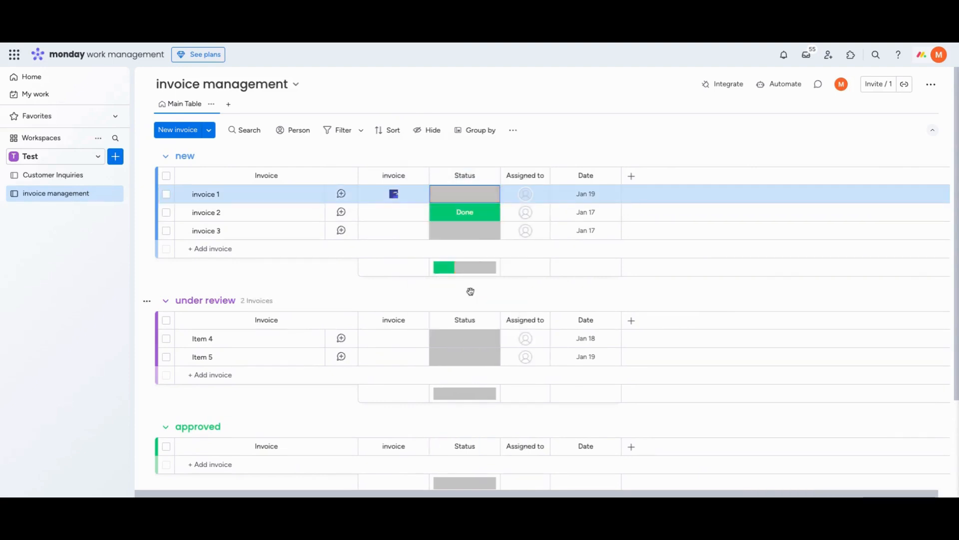
left_click(466, 215)
left_click(477, 307)
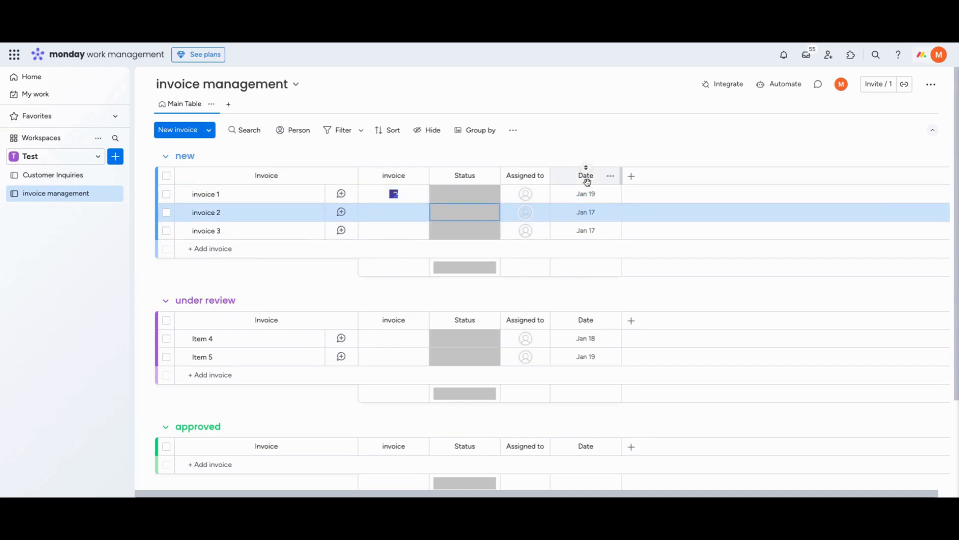
Rename the Date column as "Due Date"
left_click(586, 176)
type("Du")
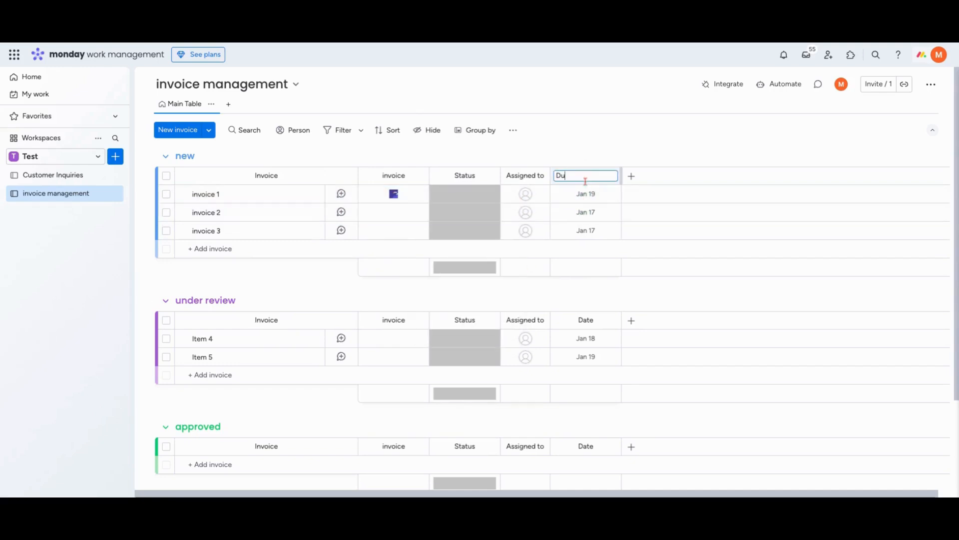
type("e Date")
key("Return")
Add a text column after Due Date and name it "Vendor"
scroll(589, 212, "right", 1)
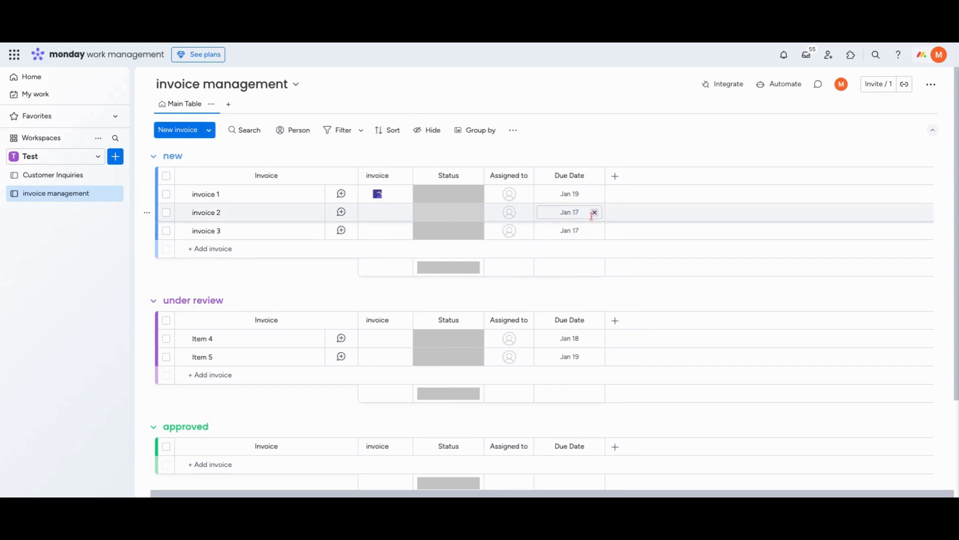
left_click(616, 176)
left_click(464, 247)
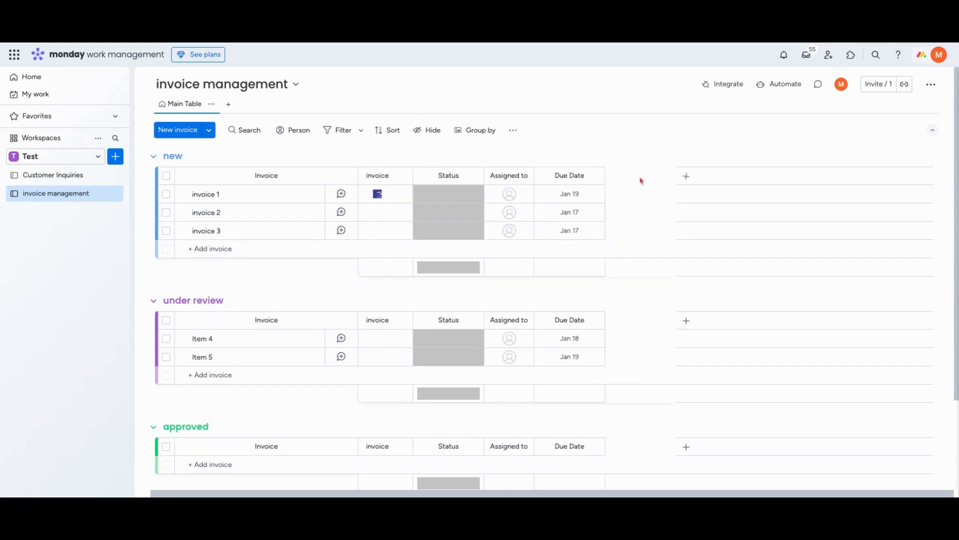
left_click(641, 177)
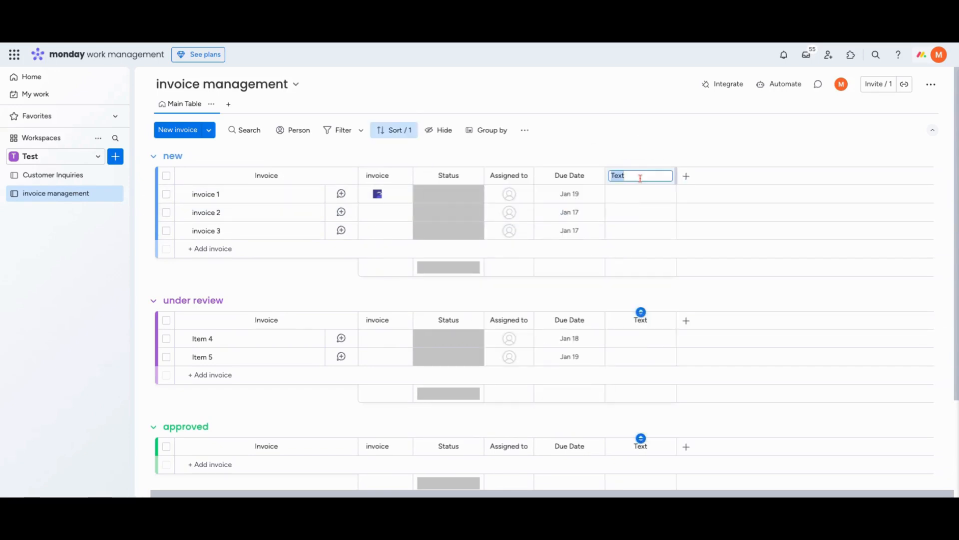
type("Vendor")
key("Return")
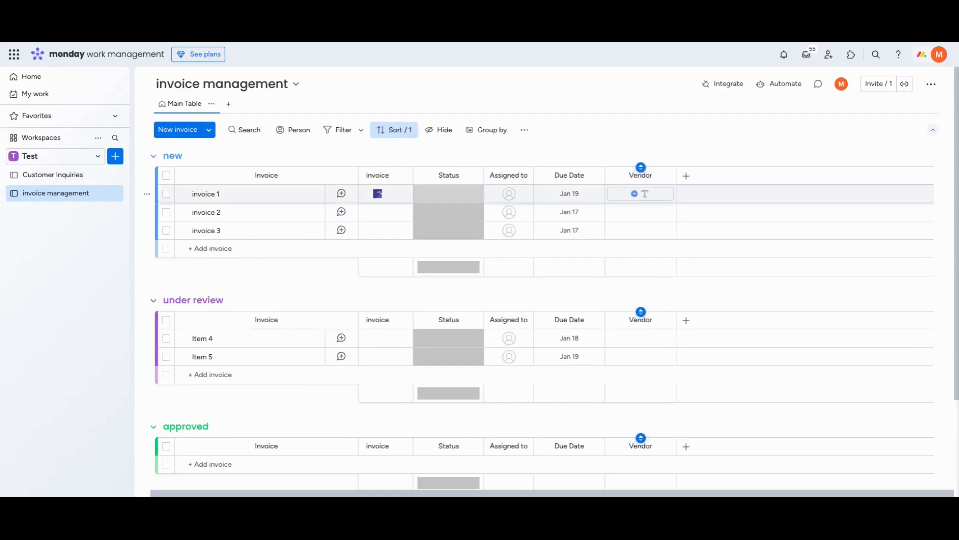
Add another text column after Vendor and name it "invoice #"
left_click(686, 176)
left_click(567, 246)
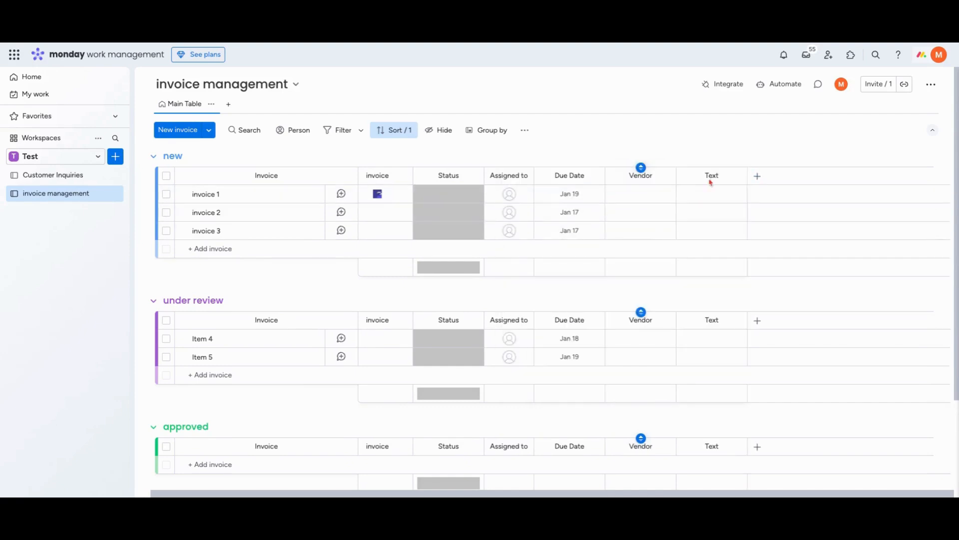
left_click(710, 176)
type("invo")
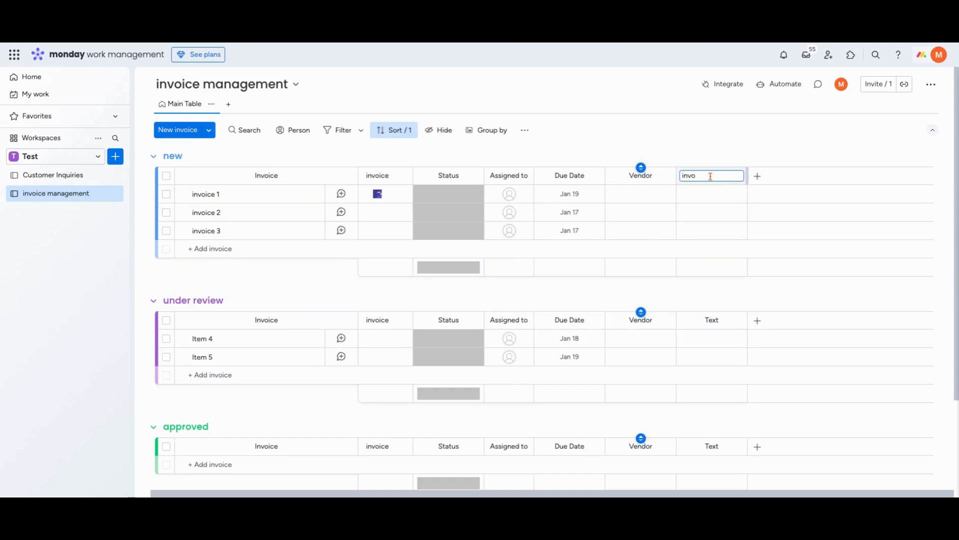
type("ice #")
key("Return")
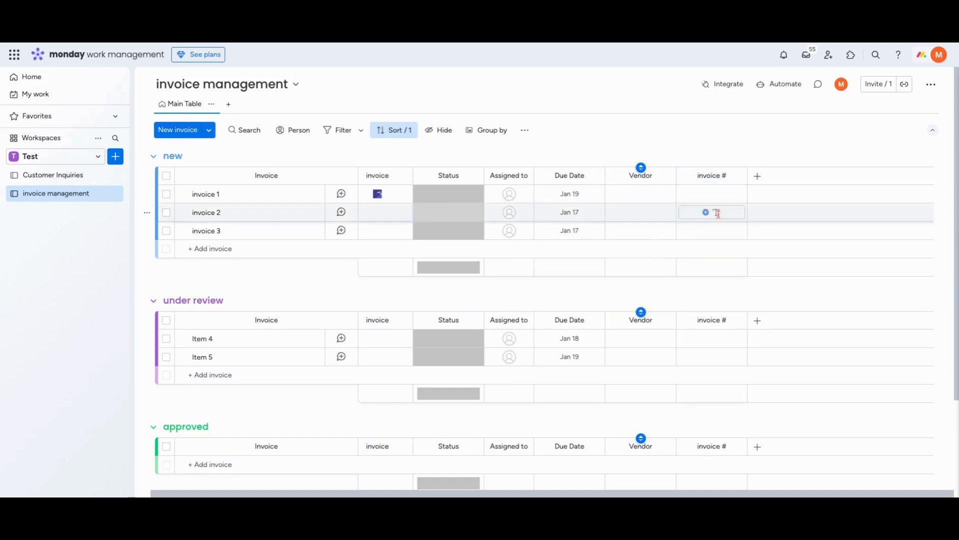
Add a text column after invoice # and name it "Total Amount"
left_click(757, 176)
left_click(612, 247)
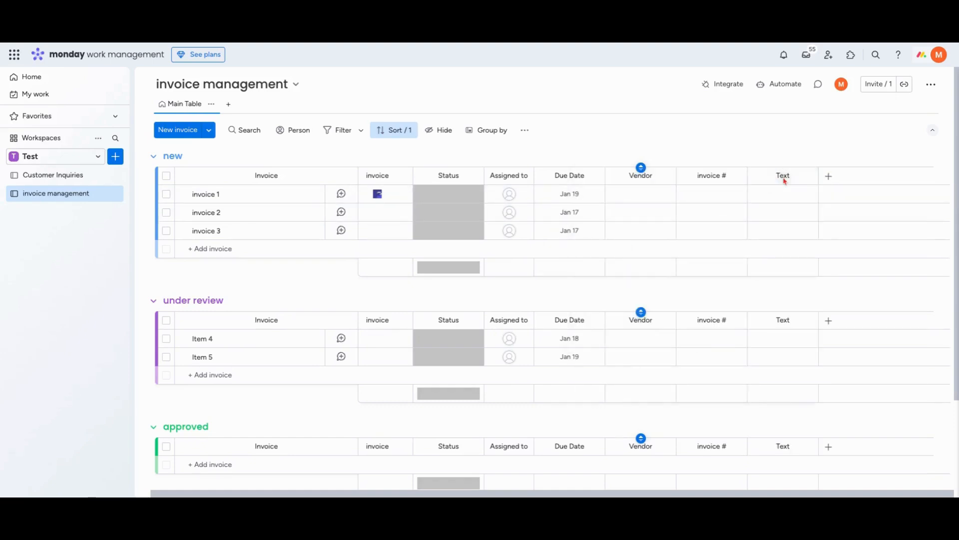
left_click(784, 179)
type("Total AM")
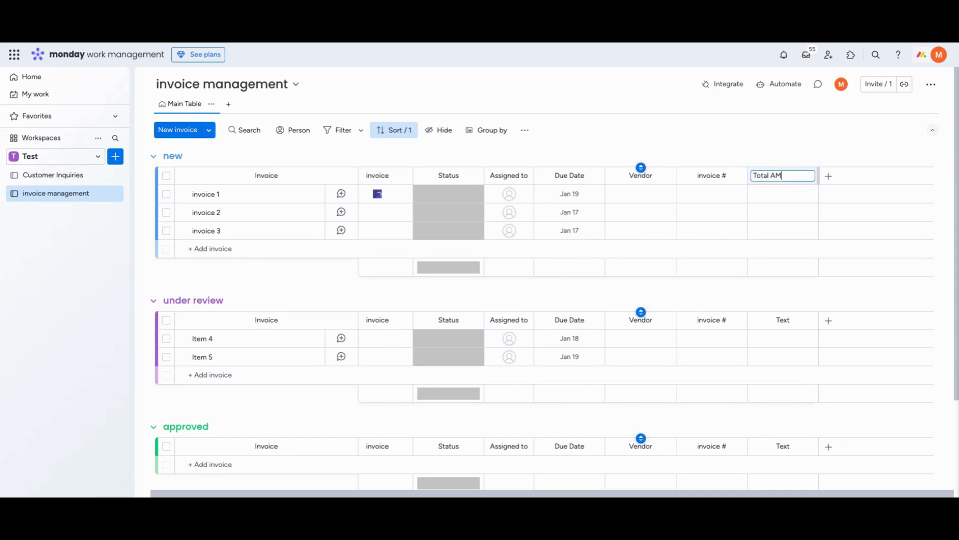
key("BackSpace")
key("BackSpace")
key("BackSpace")
key("BackSpace")
key("BackSpace")
type("mount")
key("Return")
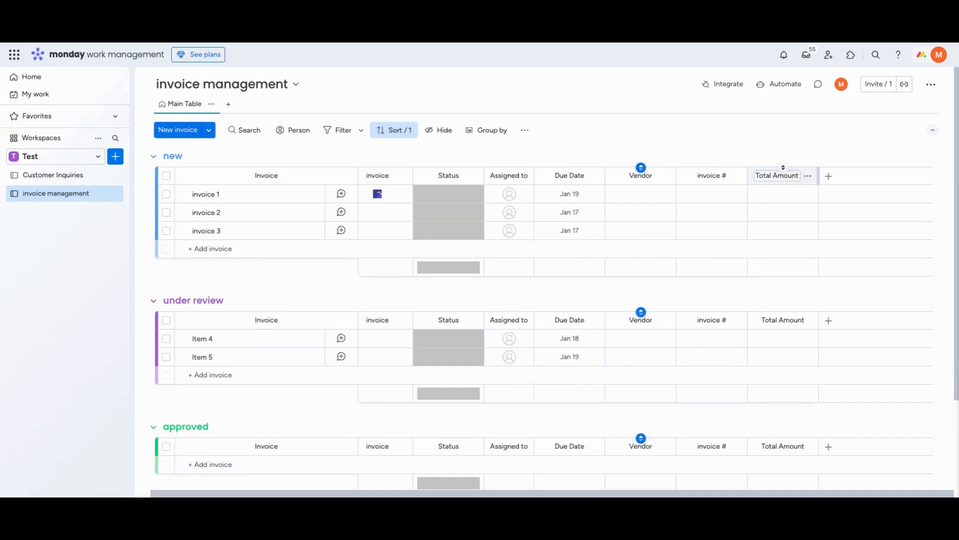
Add a numbers column at the end of the table and name it "Total Amount"
left_click(830, 178)
left_click(822, 217)
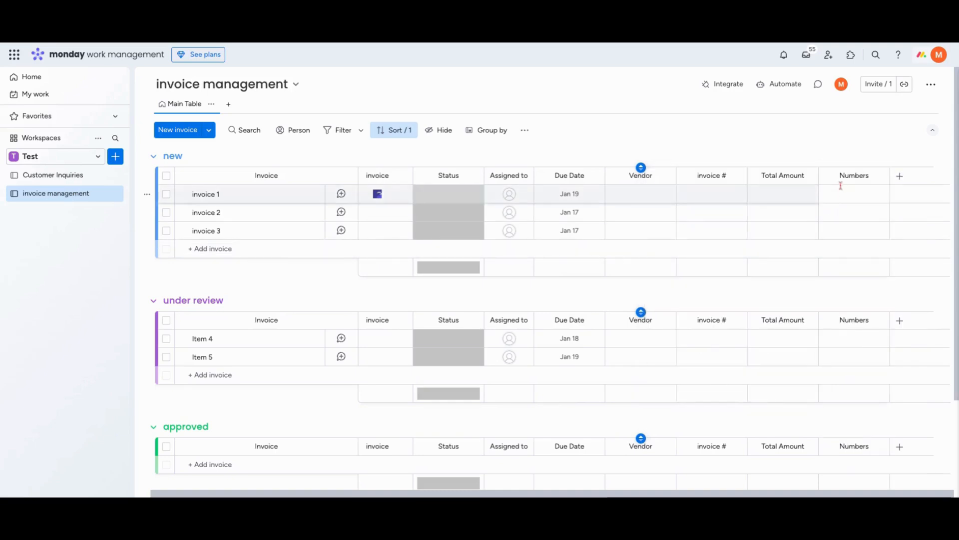
left_click(848, 178)
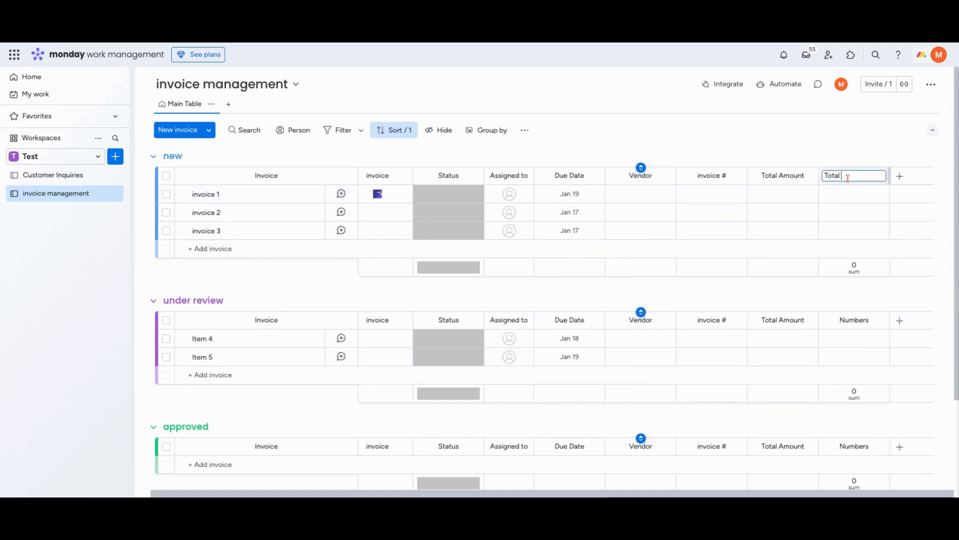
type("nt")
key("Return")
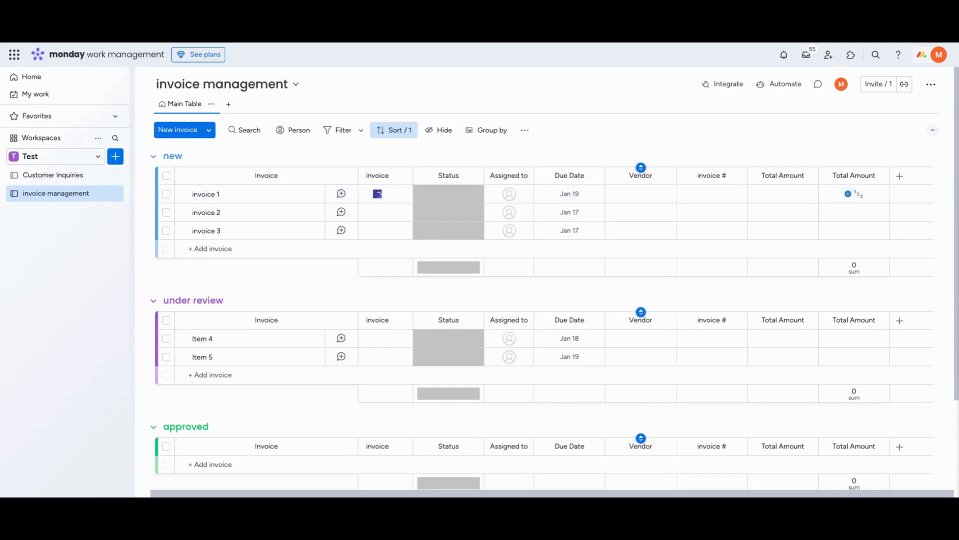
Add a long text column at the end of the table and name it "Summary of the voice"
left_click(904, 177)
type("long")
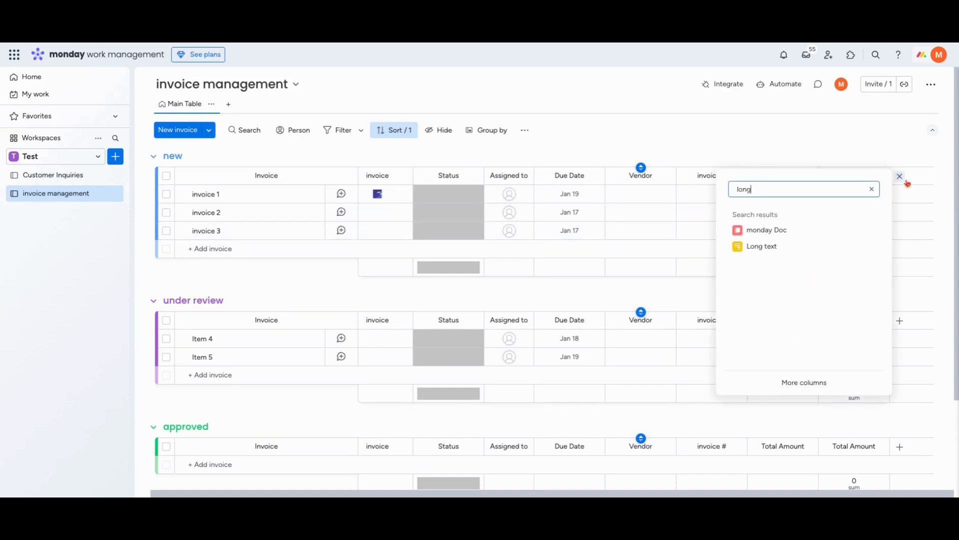
left_click(787, 249)
key("ctrl+shift+Left")
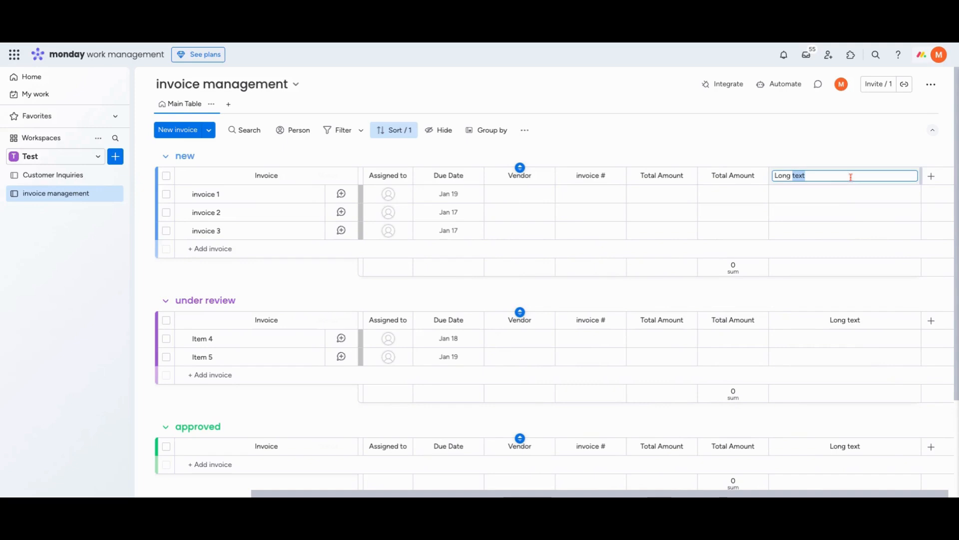
key("ctrl+shift+Left")
type("Summary of the voice")
key("Return")
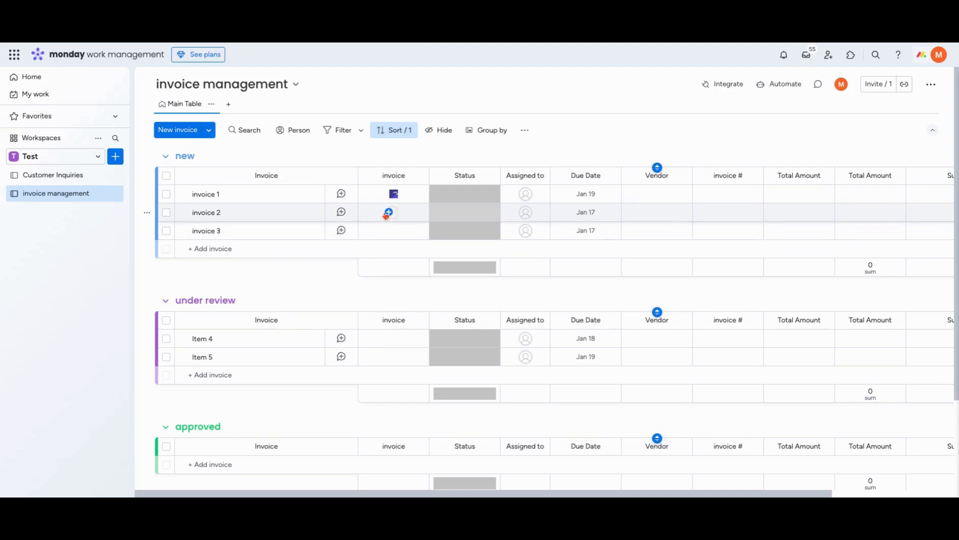
Start AI autofill for the Due Date column with the Extract info action and the invoice file column as source
scroll(386, 217, "right", 2)
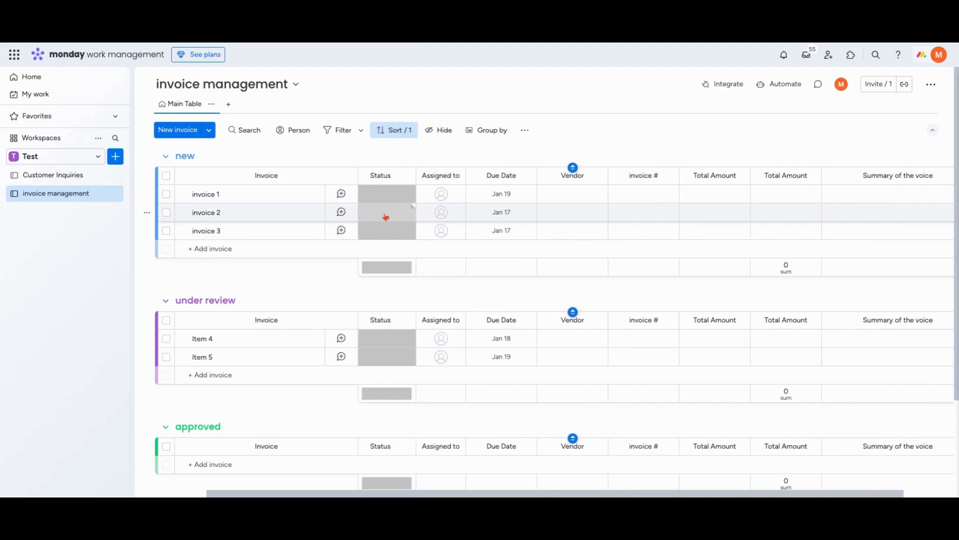
scroll(509, 241, "left", 2)
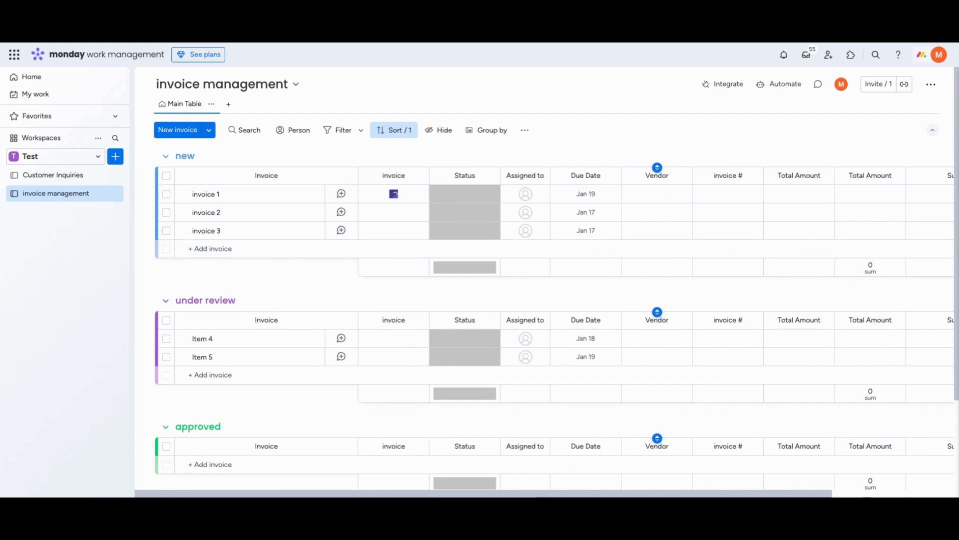
left_click(611, 176)
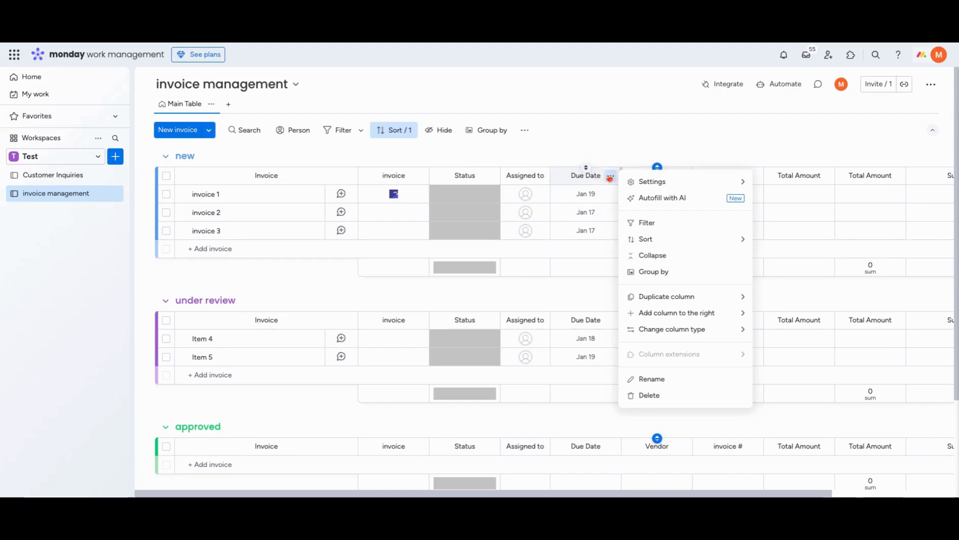
left_click(663, 198)
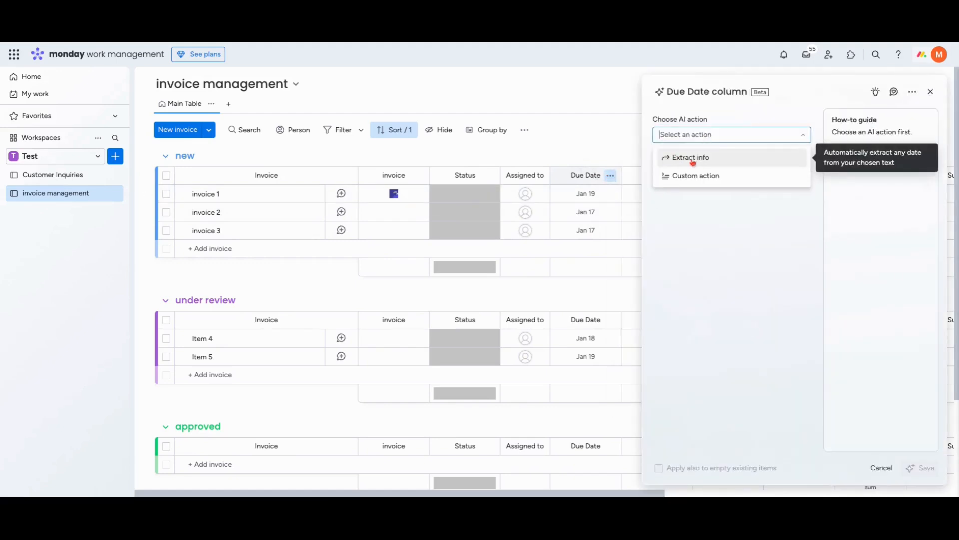
left_click(693, 163)
left_click(707, 171)
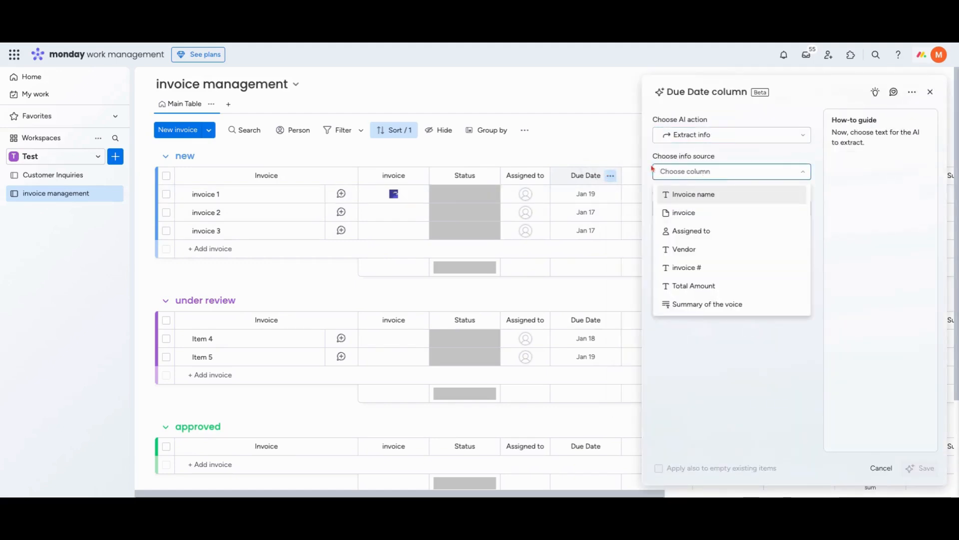
left_click(705, 212)
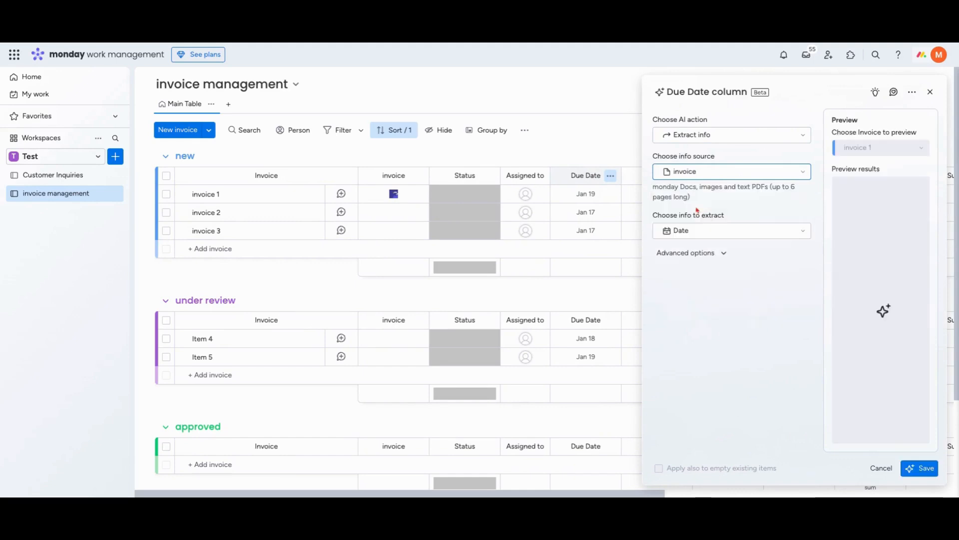
Choose Date as the info to extract, add the instruction "Extract the due date", and save the autofill
left_click(724, 230)
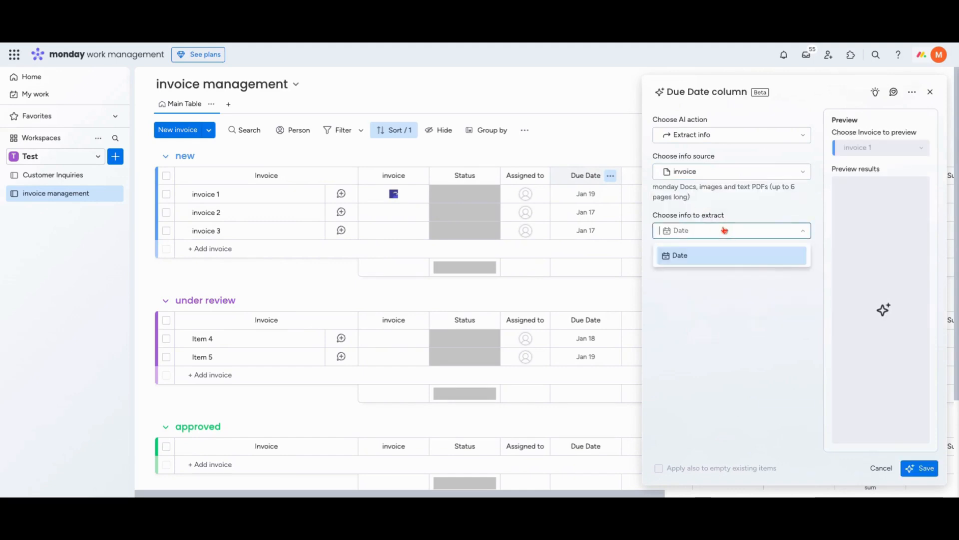
left_click(688, 262)
left_click(692, 253)
left_click(733, 289)
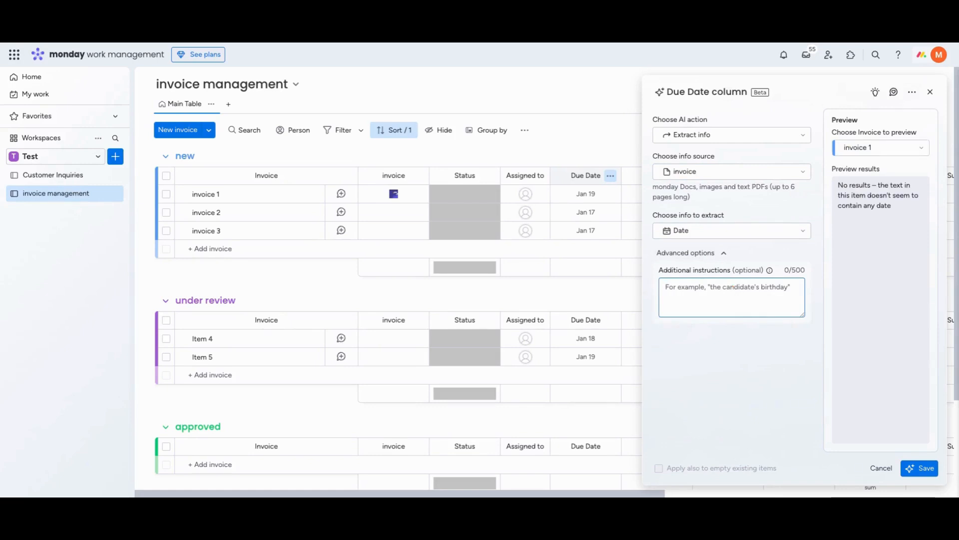
type("Extract the du")
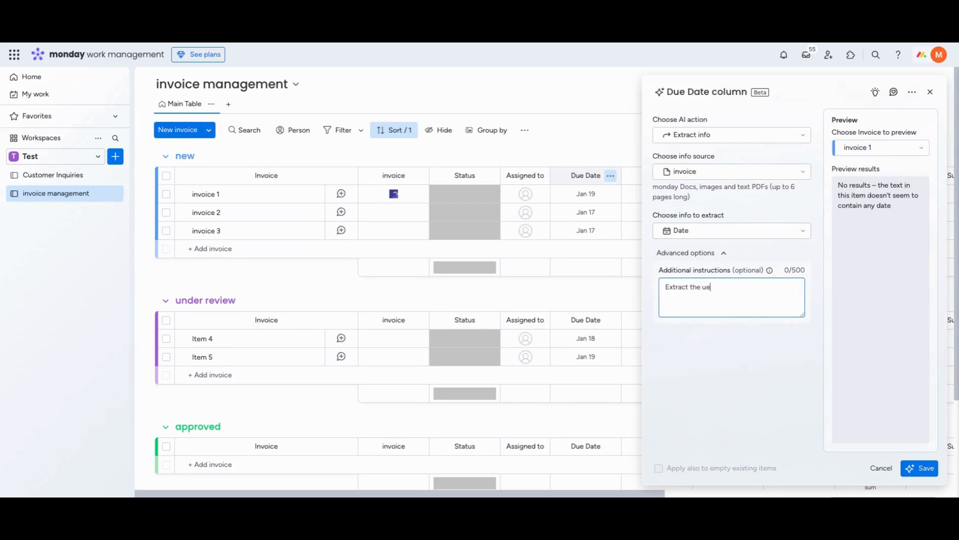
type("e date")
left_click(919, 468)
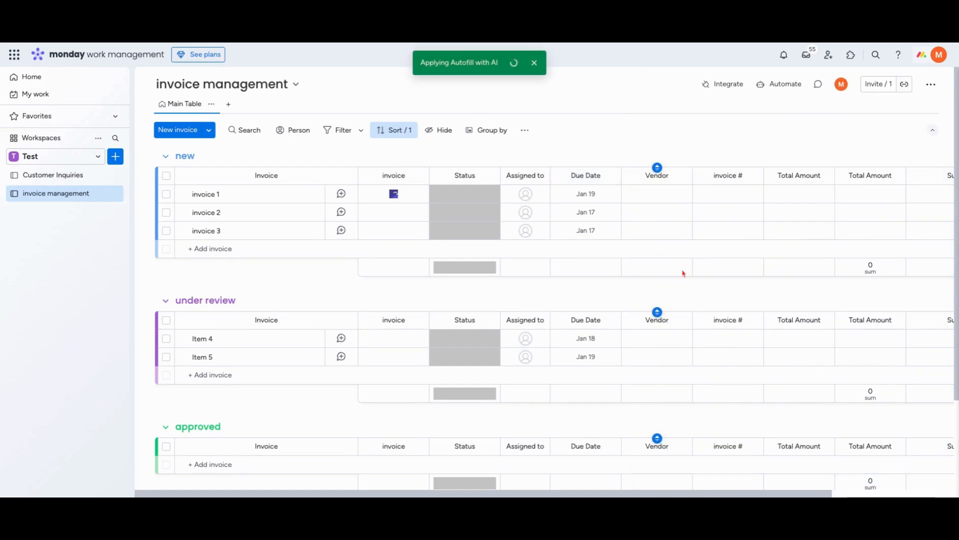
Start AI autofill for the Vendor column with the Extract info action and the invoice file column as source
left_click(752, 176)
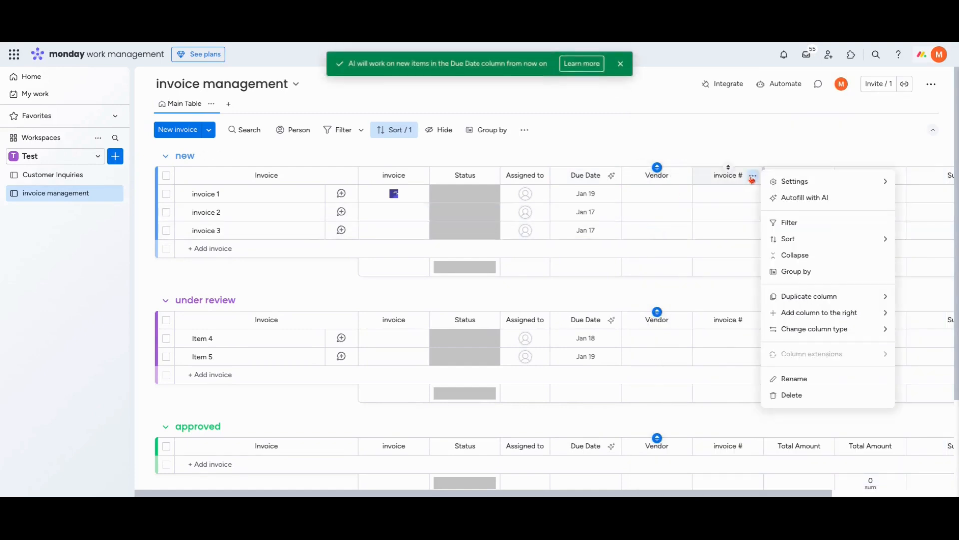
left_click(681, 176)
left_click(727, 196)
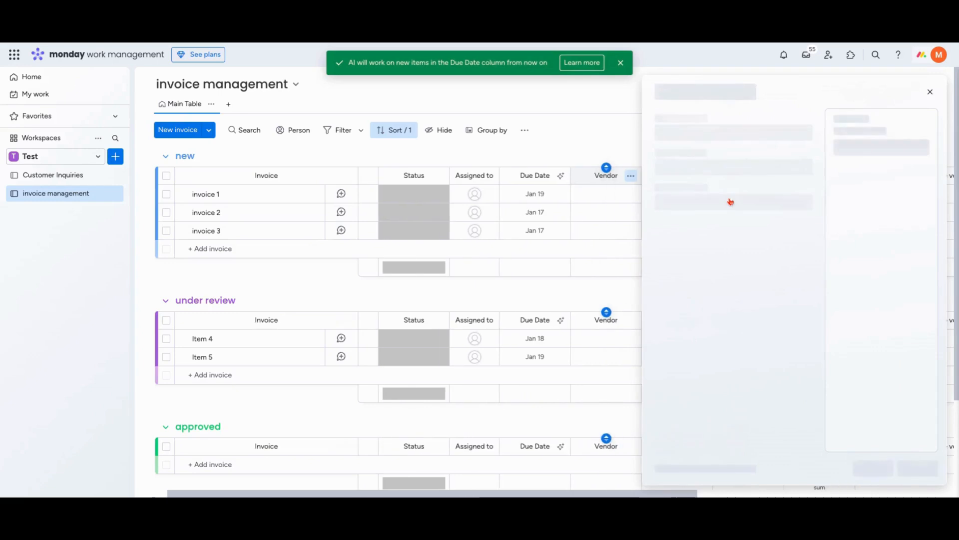
left_click(706, 176)
left_click(706, 171)
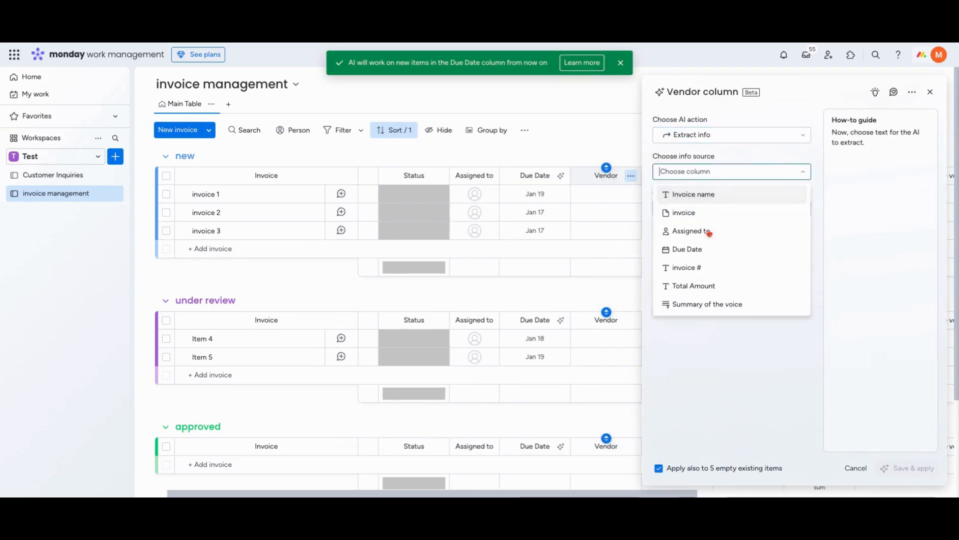
left_click(703, 218)
Choose Custom info to extract, describe it as "Extract the vendor on the invoice", and save and apply the Vendor autofill
left_click(712, 231)
scroll(744, 293, "down", 3)
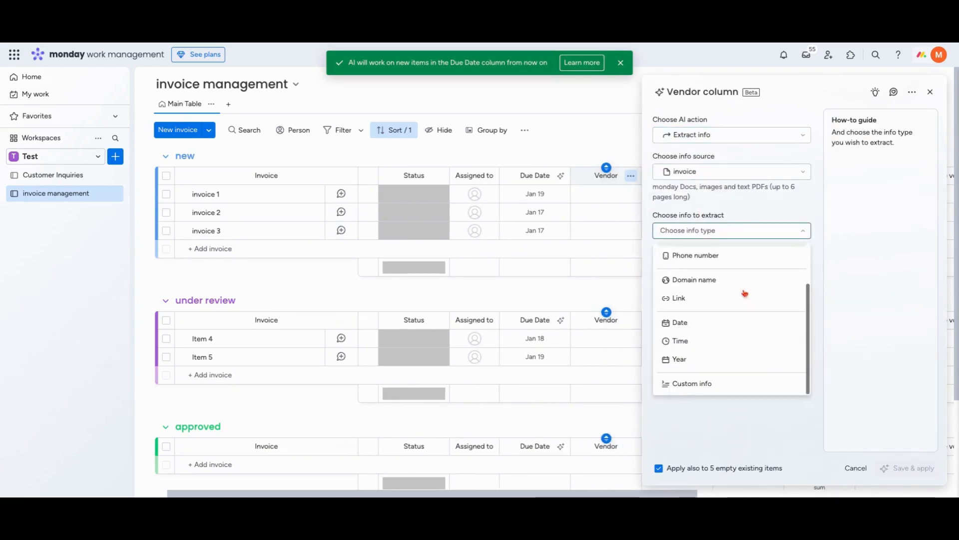
left_click(758, 383)
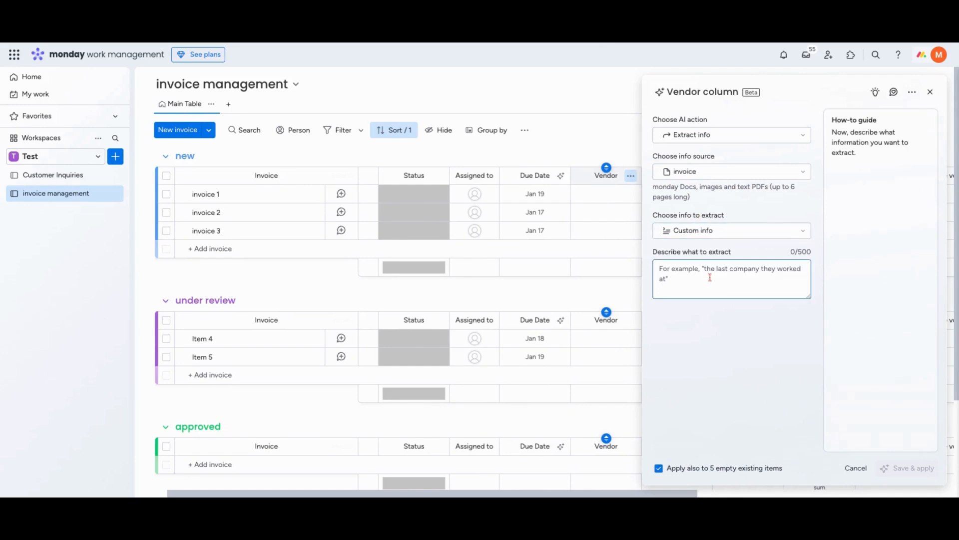
type("Extract the vendor on the ")
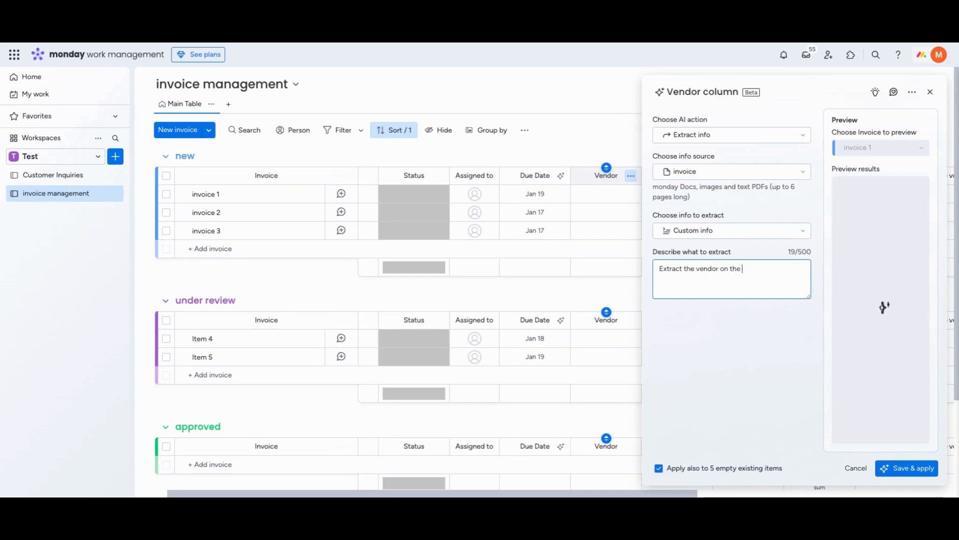
type("invoice")
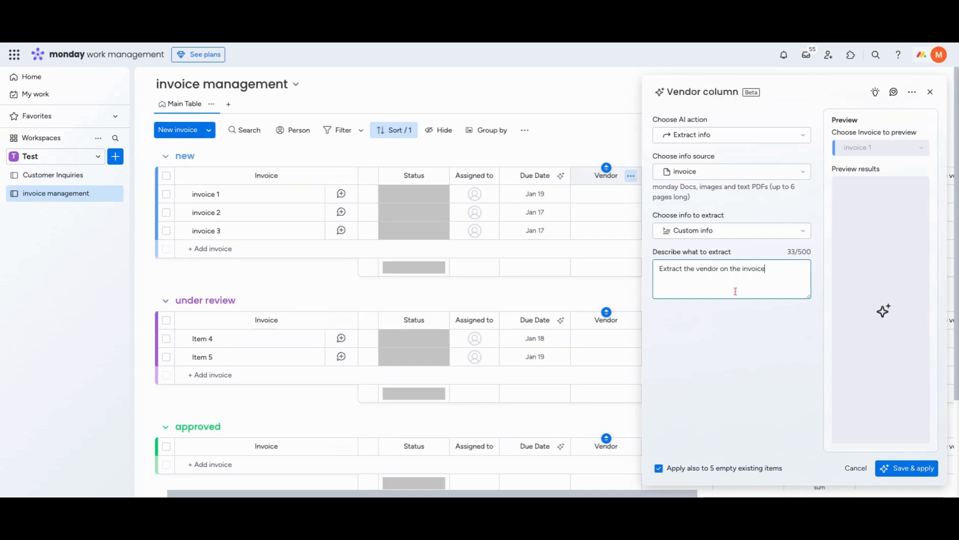
left_click(907, 468)
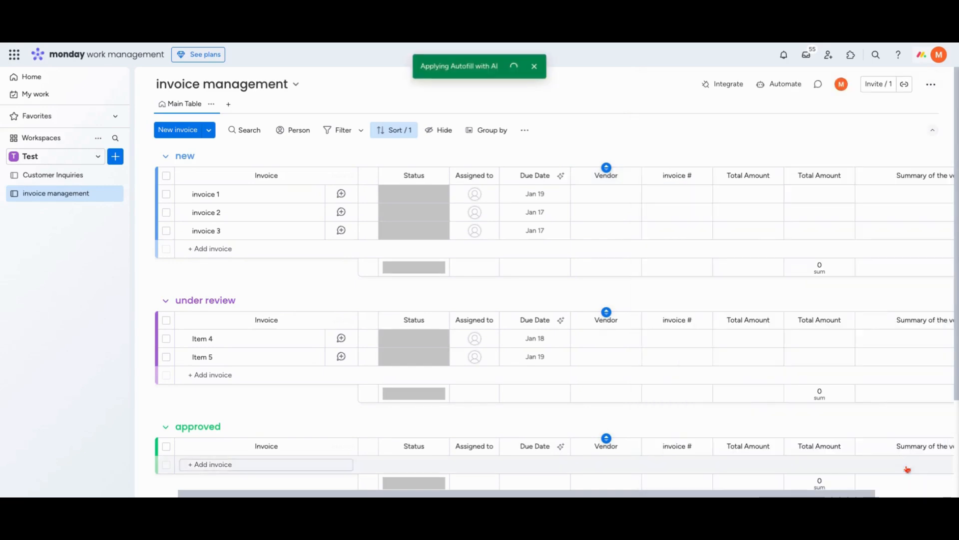
Start AI autofill for the invoice # column with the Extract info action and the invoice file column as source
left_click(703, 175)
left_click(709, 136)
left_click(711, 176)
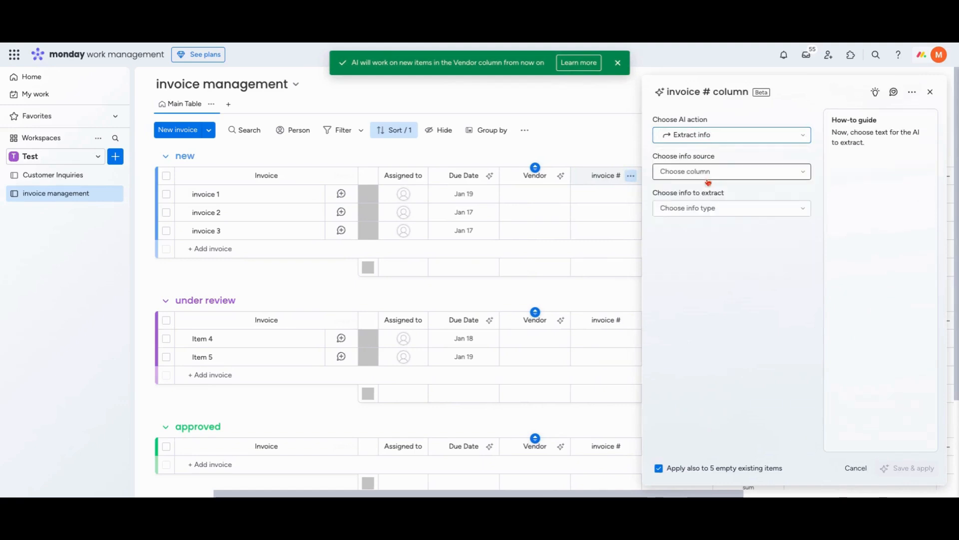
left_click(712, 175)
left_click(718, 221)
Choose Custom info with the description "Extract the invoice number" and save and apply the invoice # autofill
left_click(715, 231)
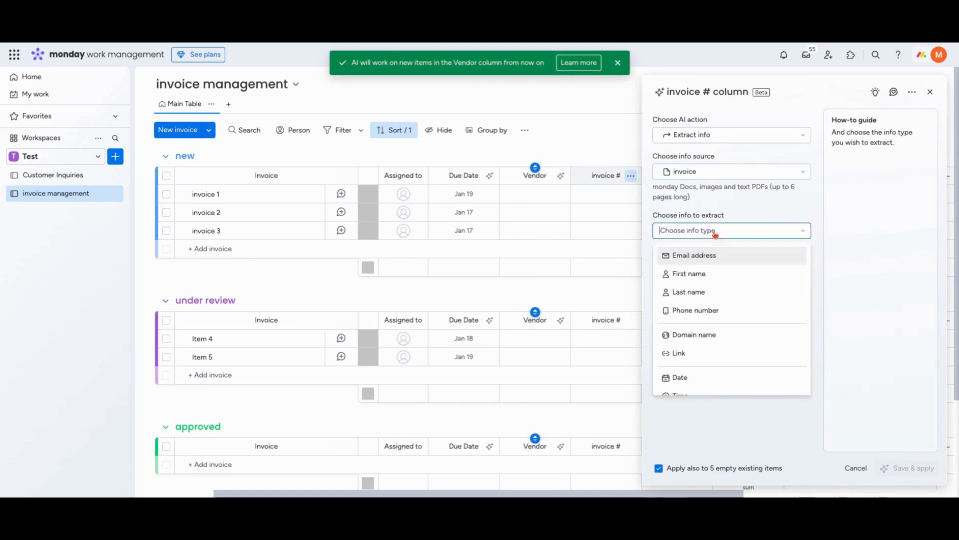
left_click(702, 281)
type("Extract the invoicee n")
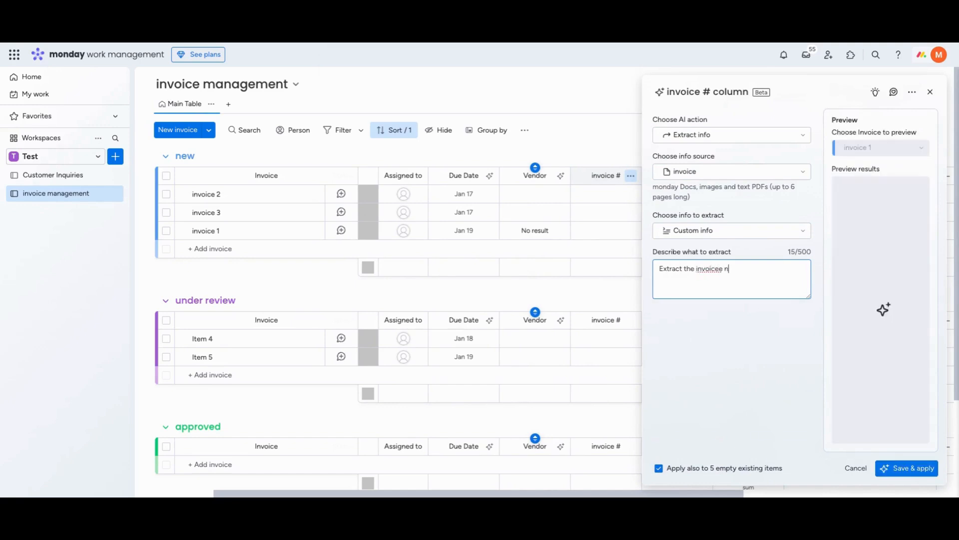
key("BackSpace")
type("number")
left_click(910, 470)
Start AI autofill for the text Total Amount column with the Extract info action and the invoice file column as source
left_click(702, 175)
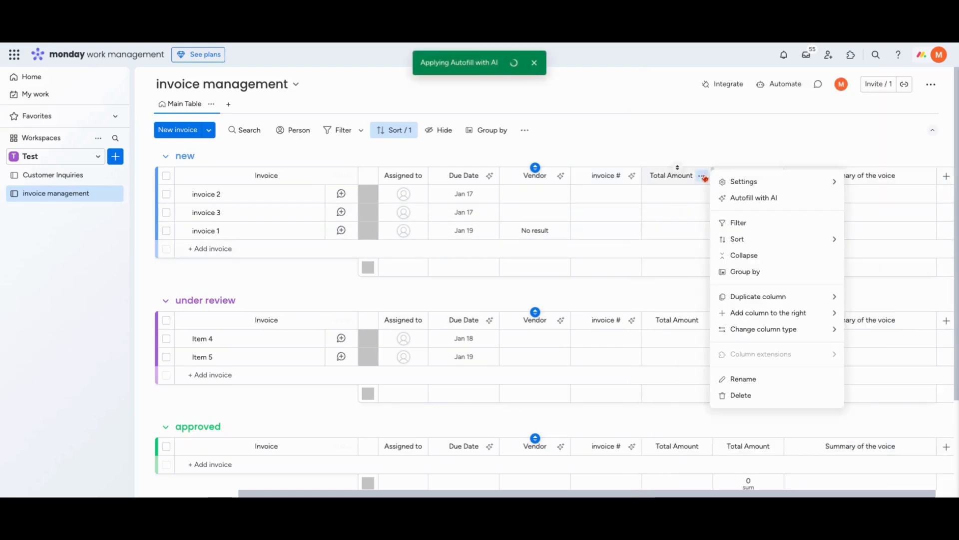
left_click(759, 198)
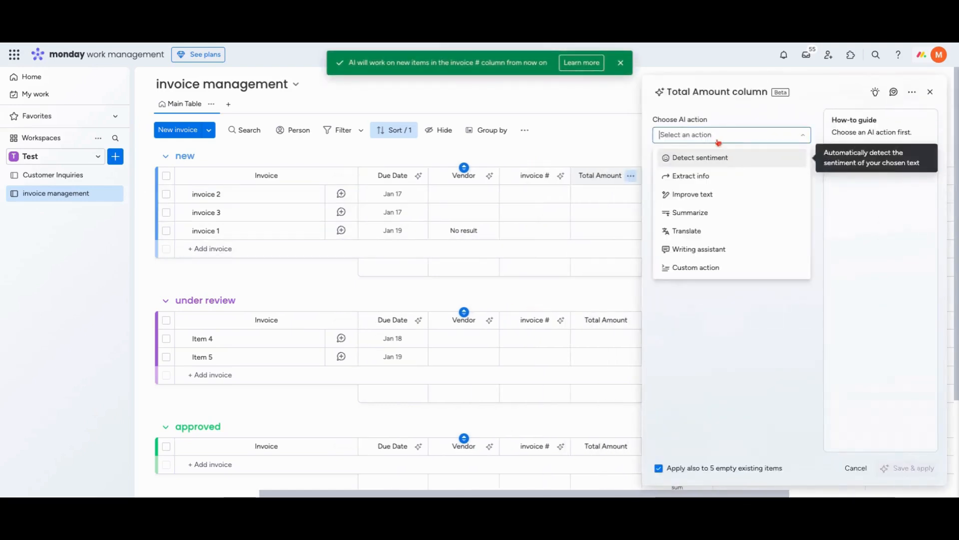
left_click(716, 175)
left_click(717, 175)
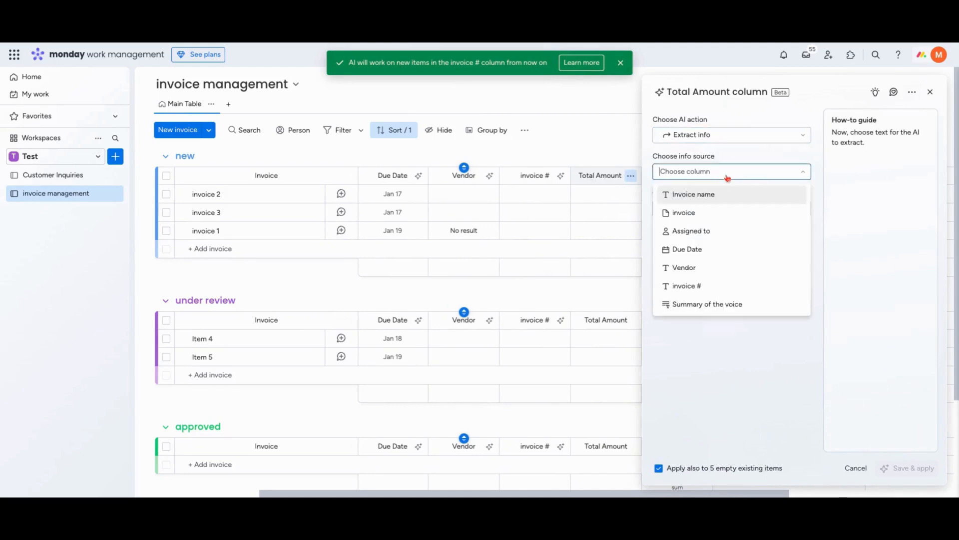
left_click(702, 213)
Choose Custom info with the description "Extract the total amount on the invoice" and save and apply the autofill
left_click(703, 235)
scroll(713, 317, "down", 3)
left_click(700, 382)
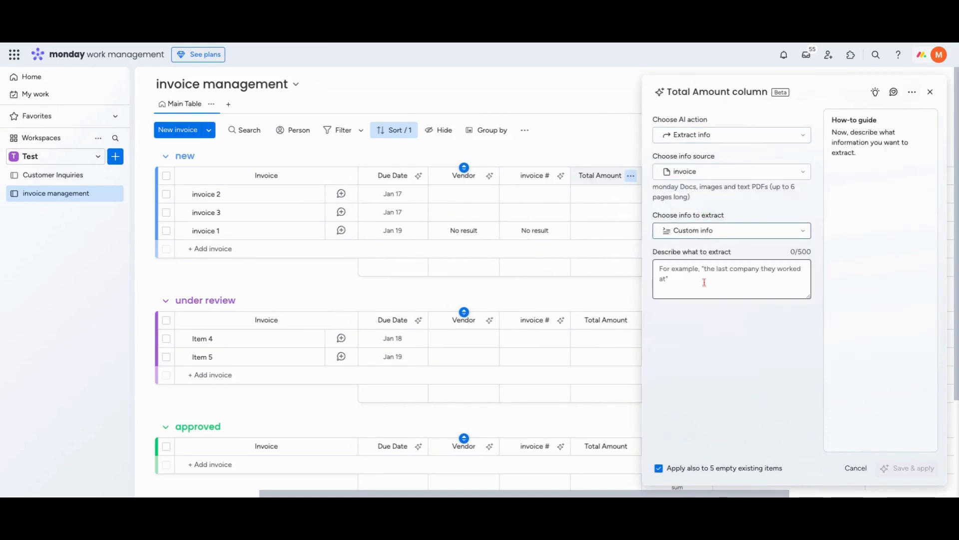
left_click(702, 275)
type("Extractthe t")
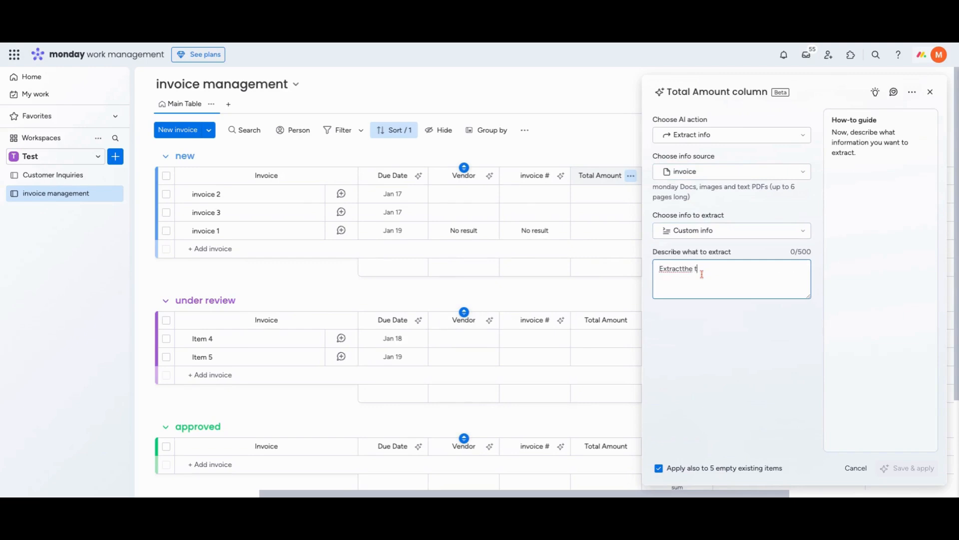
key("BackSpace")
key("BackSpace")
key("BackSpace")
key("BackSpace")
key("BackSpace")
type("otla")
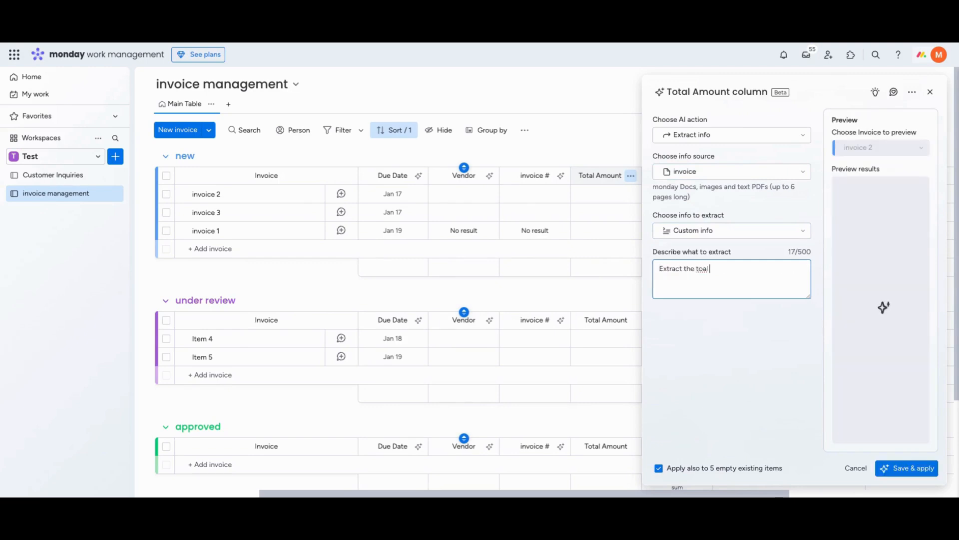
key("BackSpace")
key("BackSpace")
type("al ")
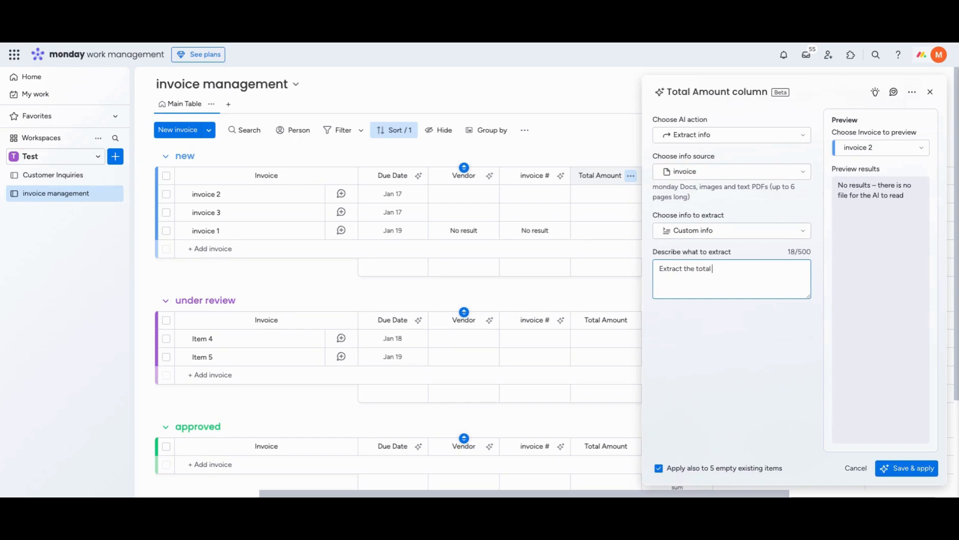
type("amount on the invoice")
left_click(907, 468)
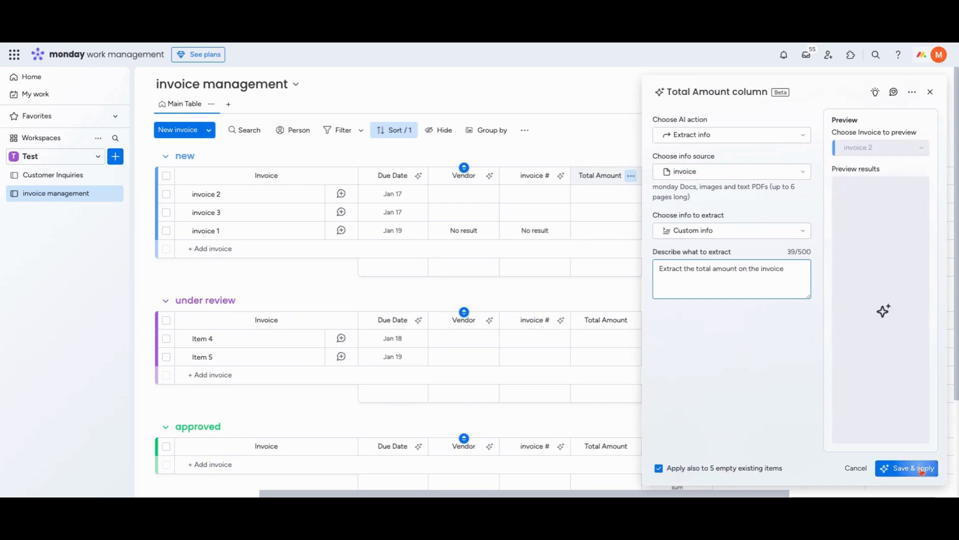
Start AI autofill for the numbers Total Amount column with the Custom action
left_click(752, 175)
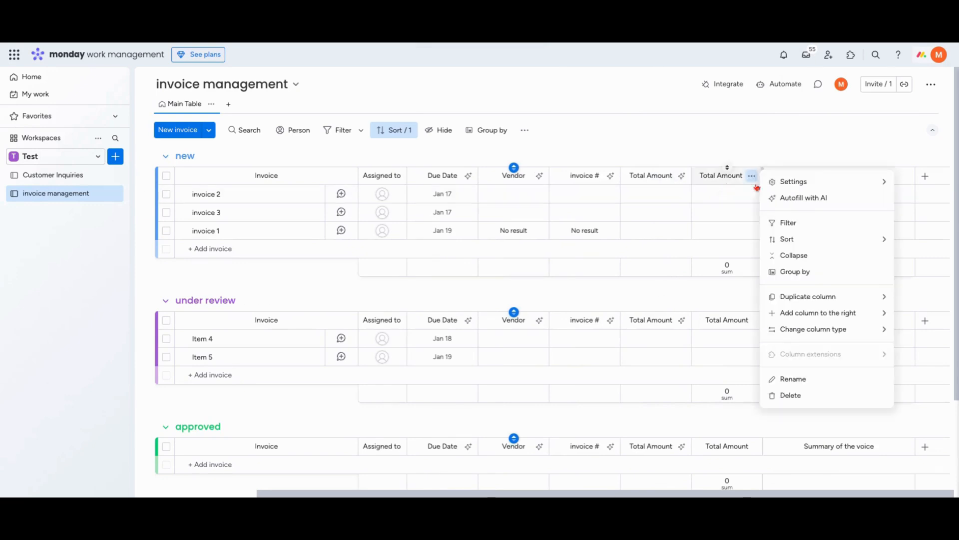
left_click(796, 195)
left_click(760, 135)
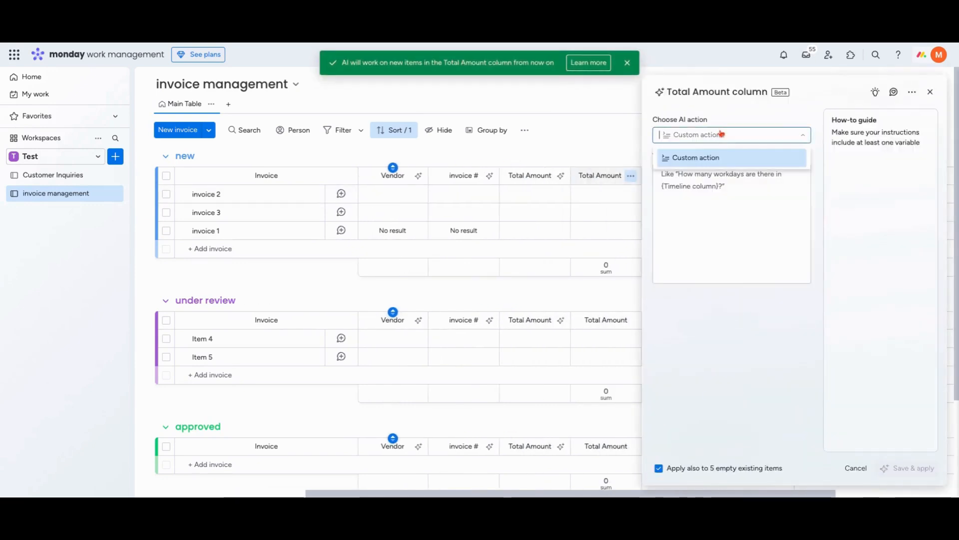
left_click(685, 159)
left_click(694, 170)
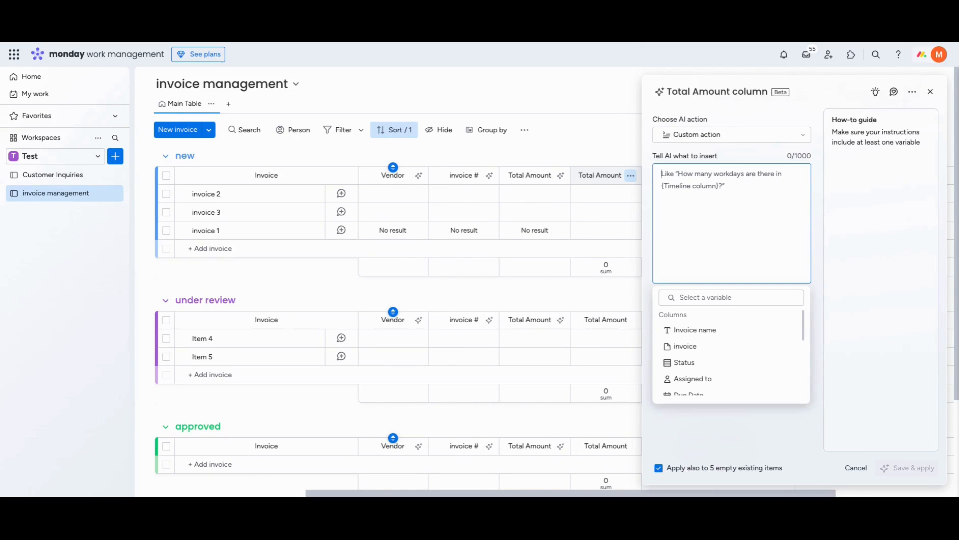
Enter the instruction "Show the same number as the" followed by the Total Amount text column variable, and save and apply the autofill
type("Show the")
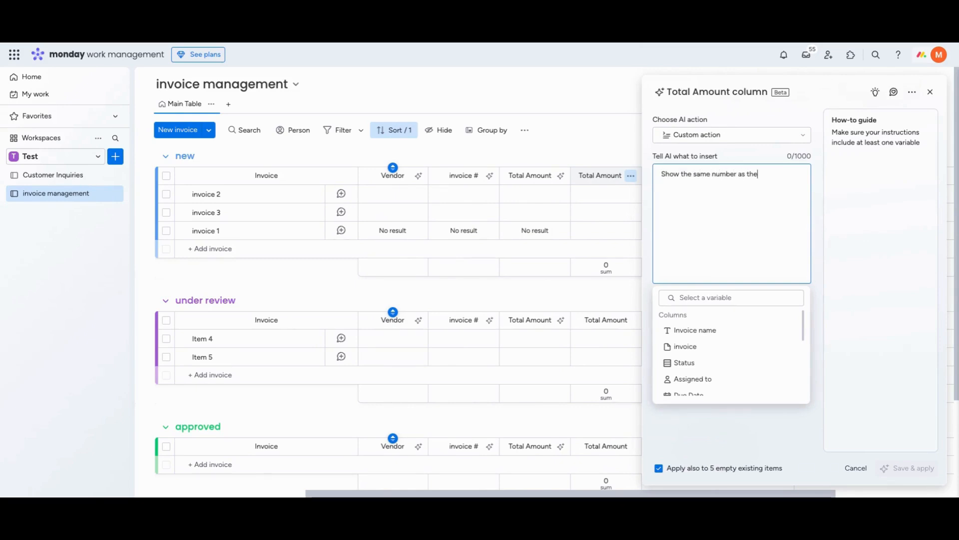
type(" same number as the")
scroll(678, 345, "down", 3)
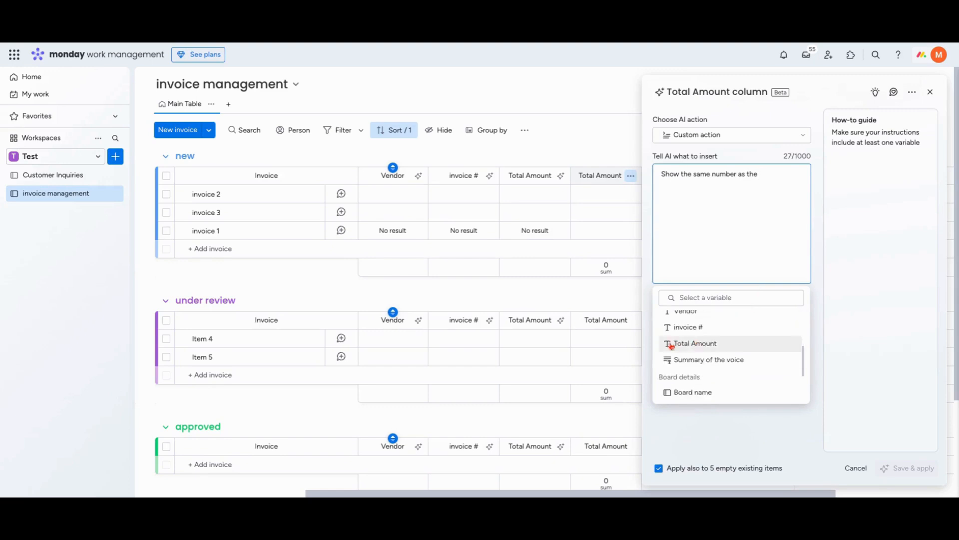
left_click(672, 346)
left_click(908, 468)
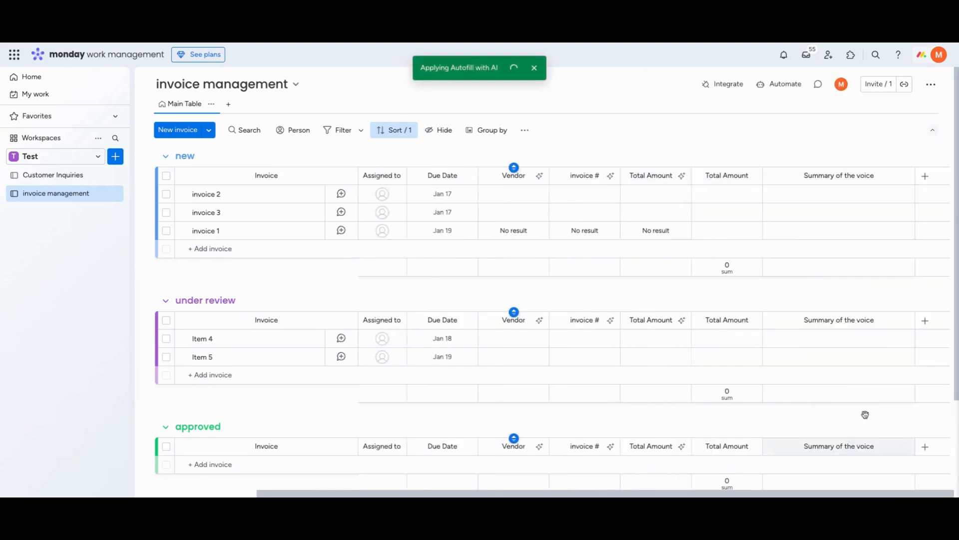
Set up AI autofill for the "Summary of the voice" column with the Summarize action and the invoice file column as input
left_click(904, 176)
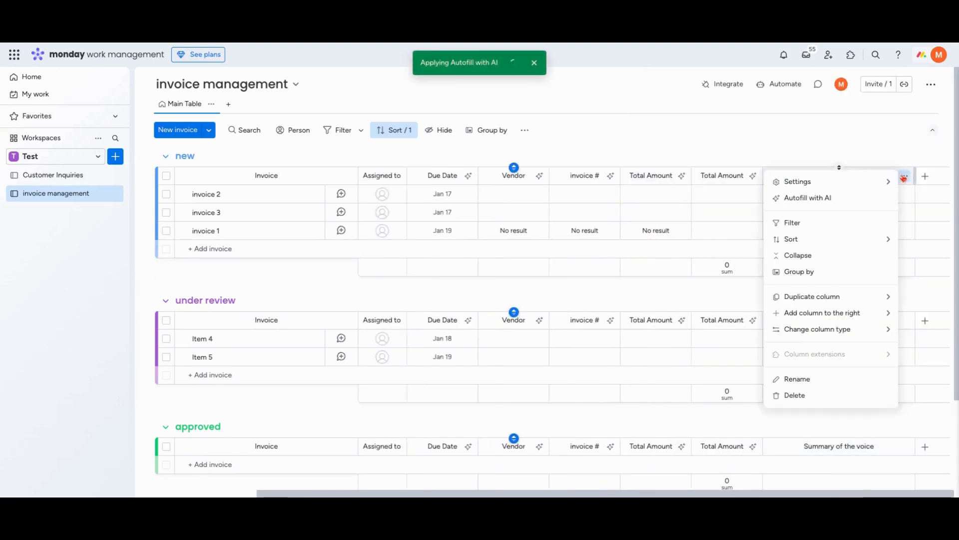
left_click(840, 200)
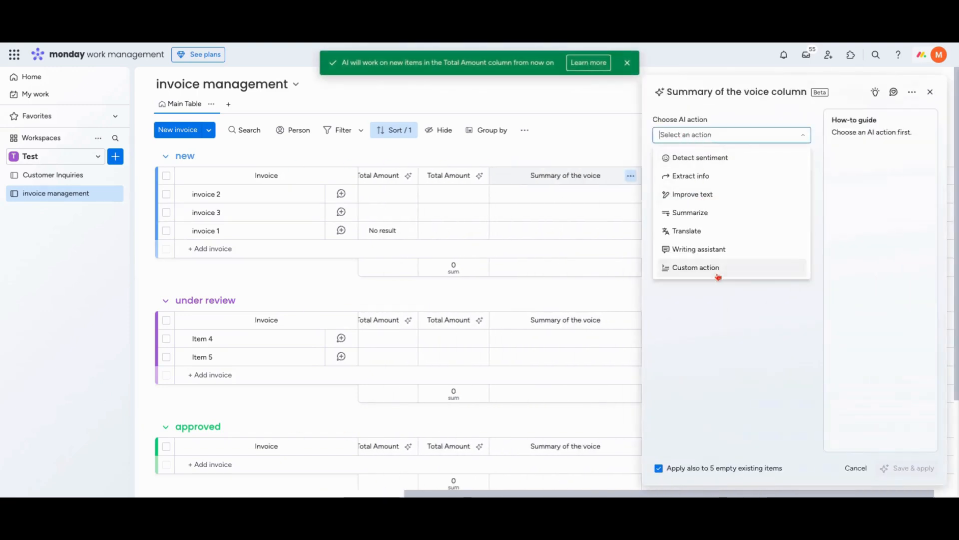
left_click(688, 212)
left_click(704, 171)
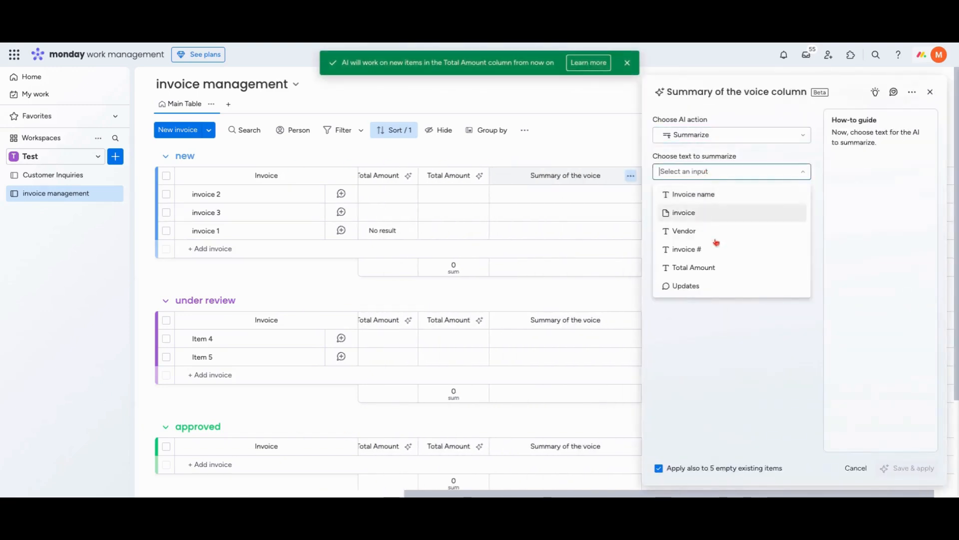
left_click(675, 215)
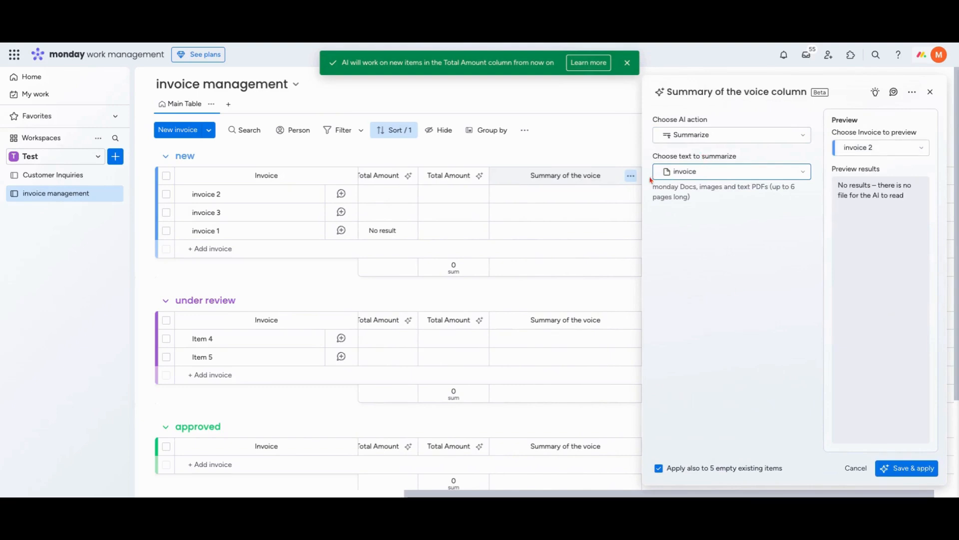
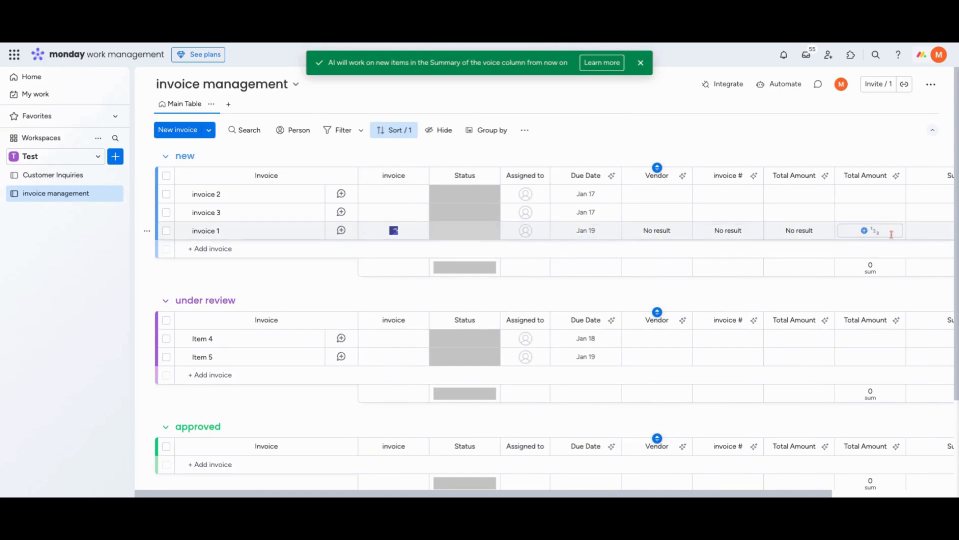
Upload Invoice.pdf to the invoice file column of invoice 3 and look over the row's AI-filled columns
mouse_move(394, 232)
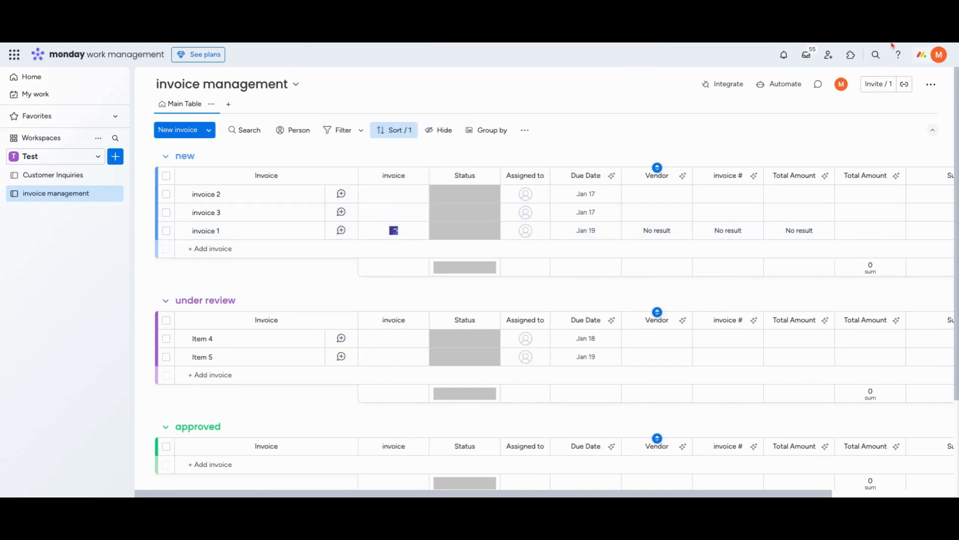
left_click_drag(893, 46, 392, 213)
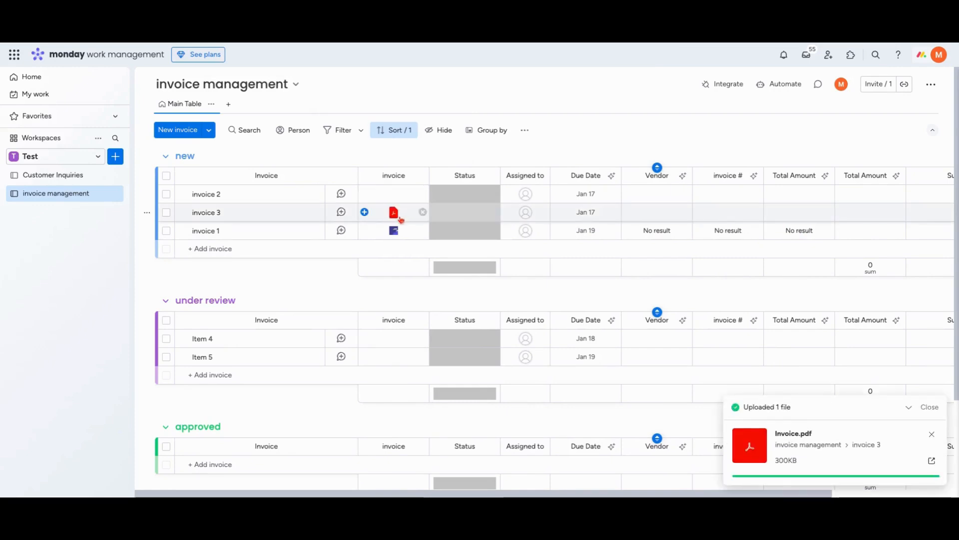
scroll(617, 212, "right", 2)
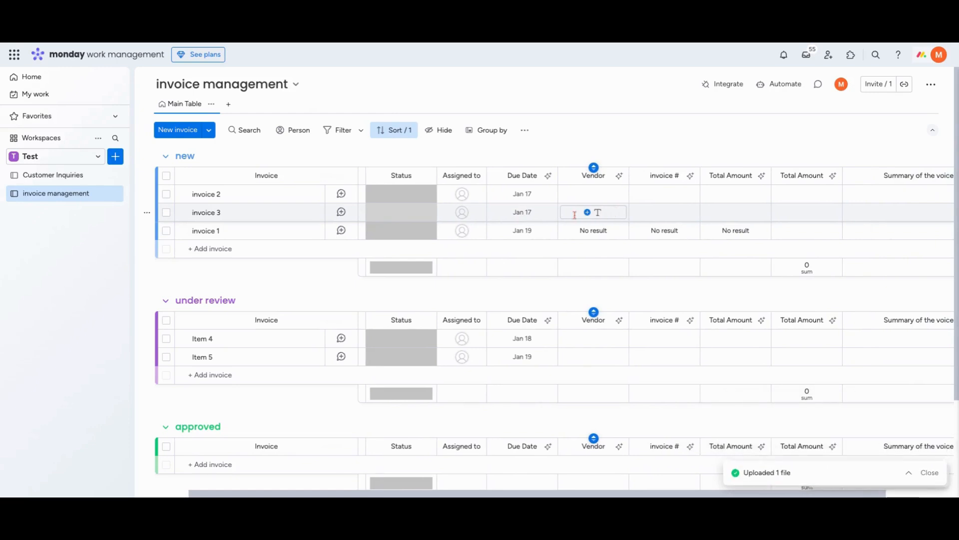
scroll(570, 212, "left", 2)
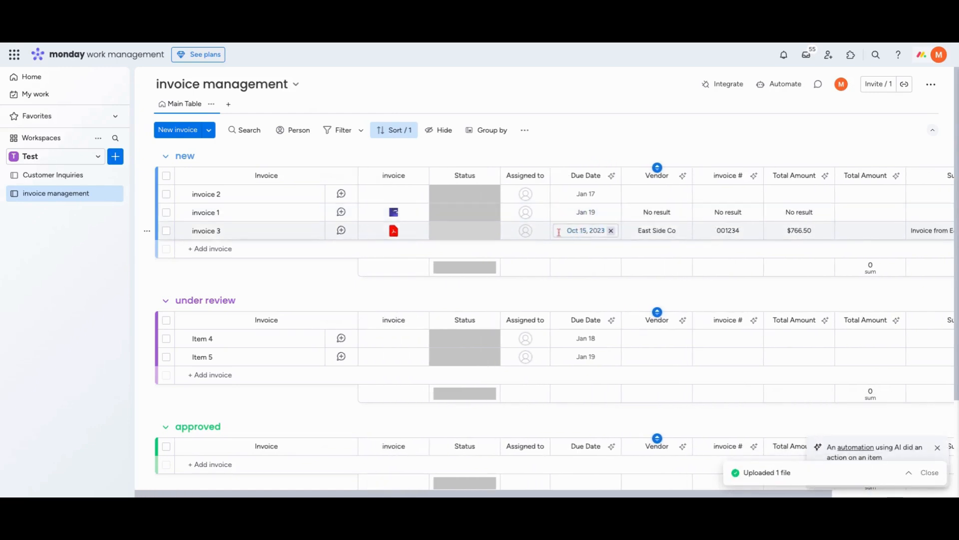
scroll(598, 233, "right", 2)
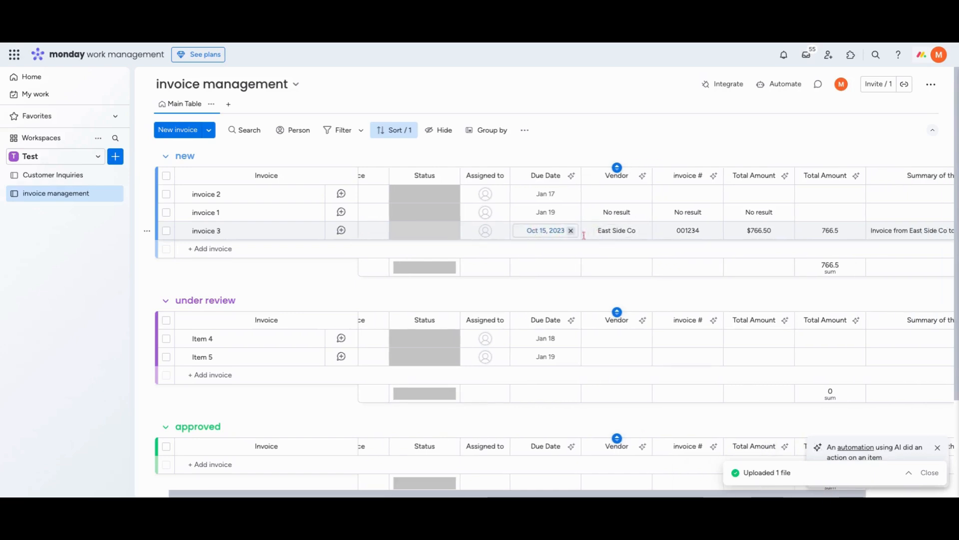
scroll(574, 234, "right", 2)
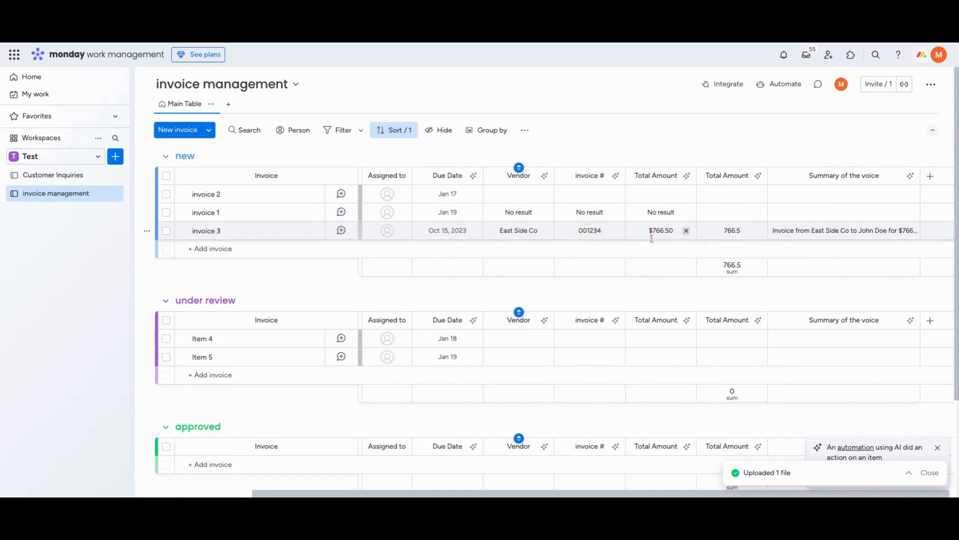
Set the numbers Total Amount column's unit to $ and collapse the text Total Amount column
scroll(652, 235, "right", 1)
left_click(726, 267)
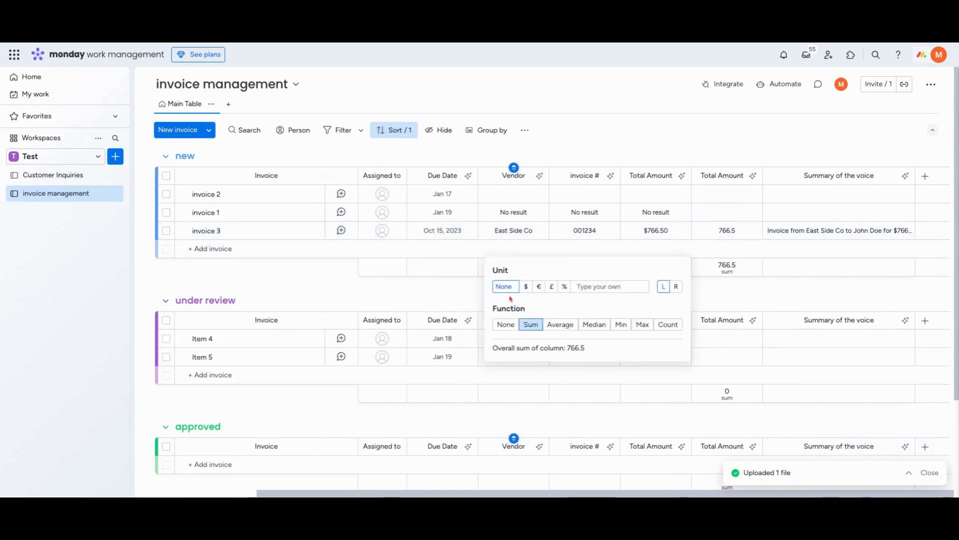
left_click(680, 176)
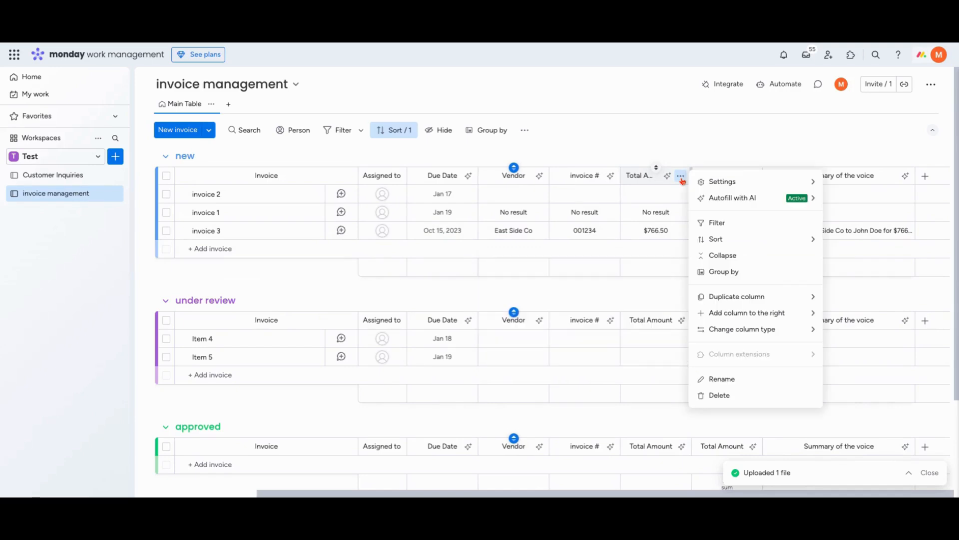
left_click(734, 254)
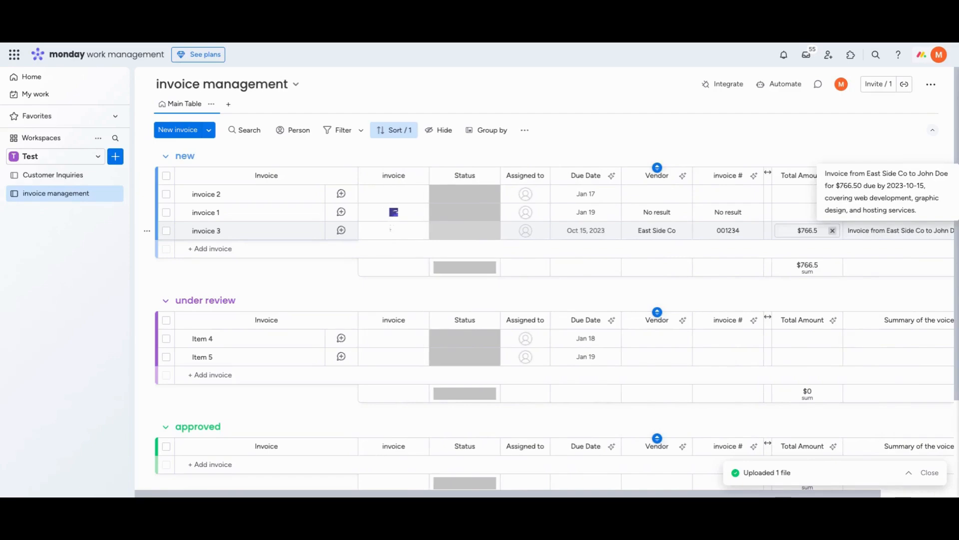
Preview the Invoice.pdf attached to invoice 3 to compare its contents with the extracted values, and close it
left_click(393, 231)
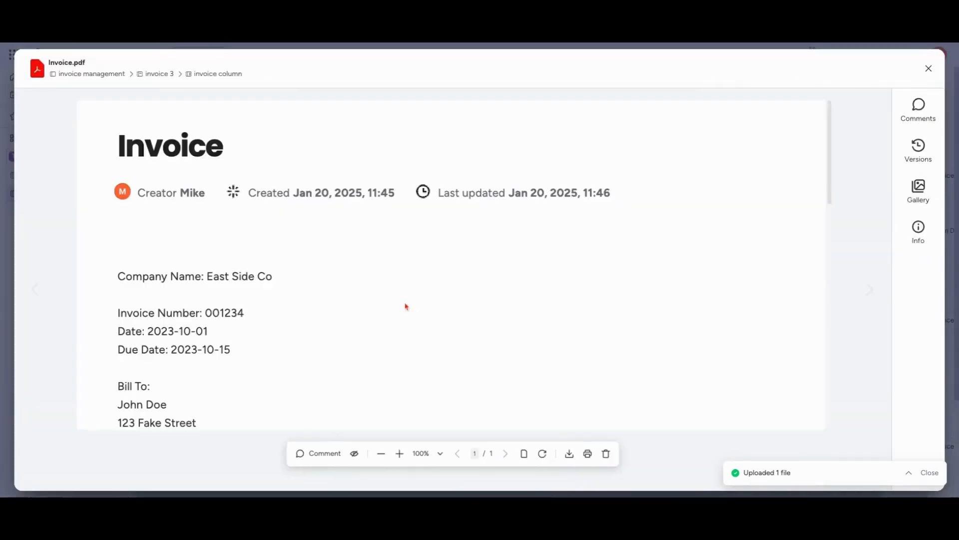
scroll(407, 307, "down", 3)
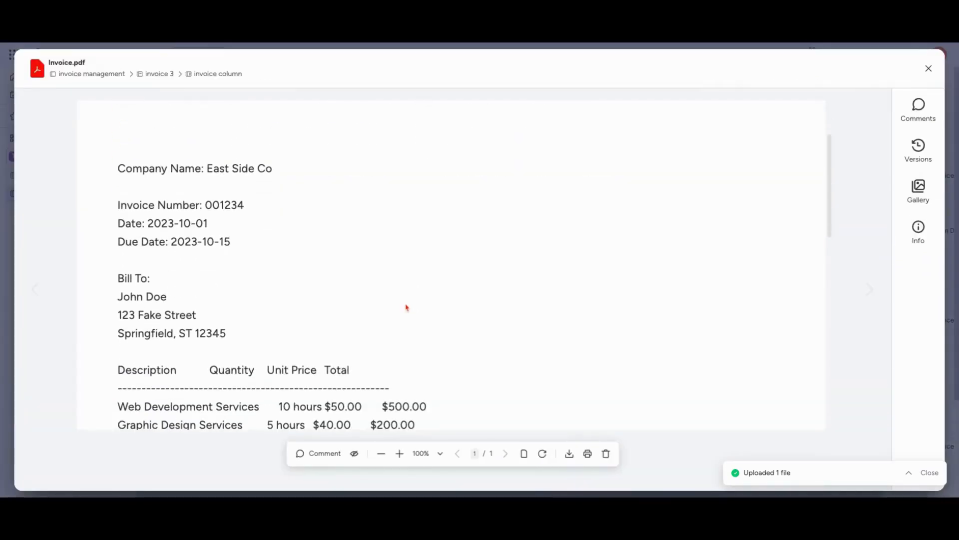
scroll(407, 308, "down", 9)
scroll(407, 308, "up", 12)
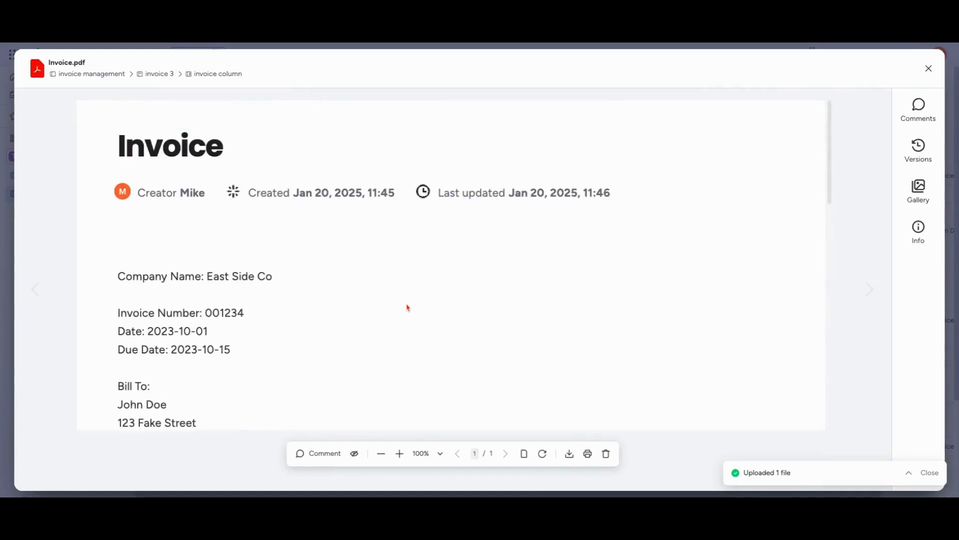
left_click(929, 68)
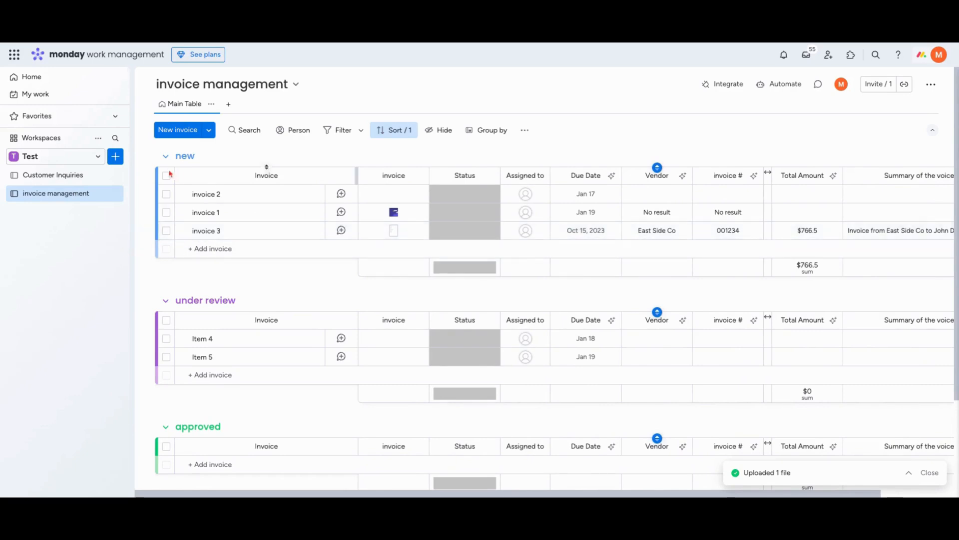
Create a new board named Leads in the Test workspace with Main privacy, managing Leads
left_click(118, 161)
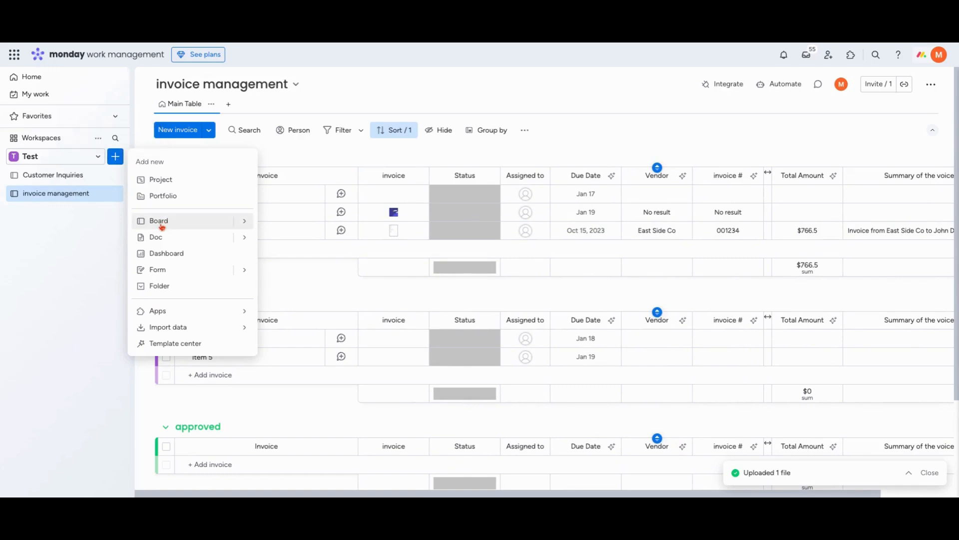
mouse_move(240, 221)
left_click(290, 224)
left_click(449, 323)
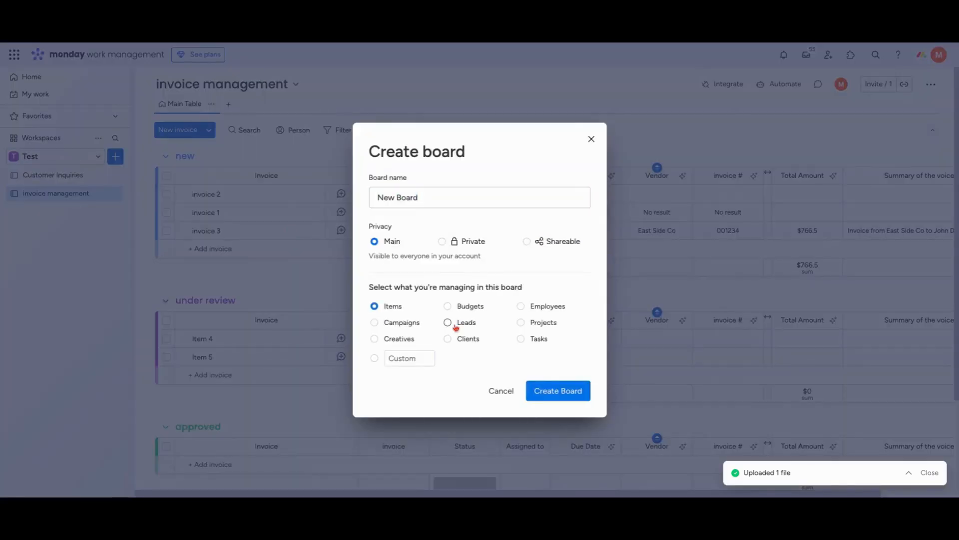
left_click(406, 203)
type("Leads")
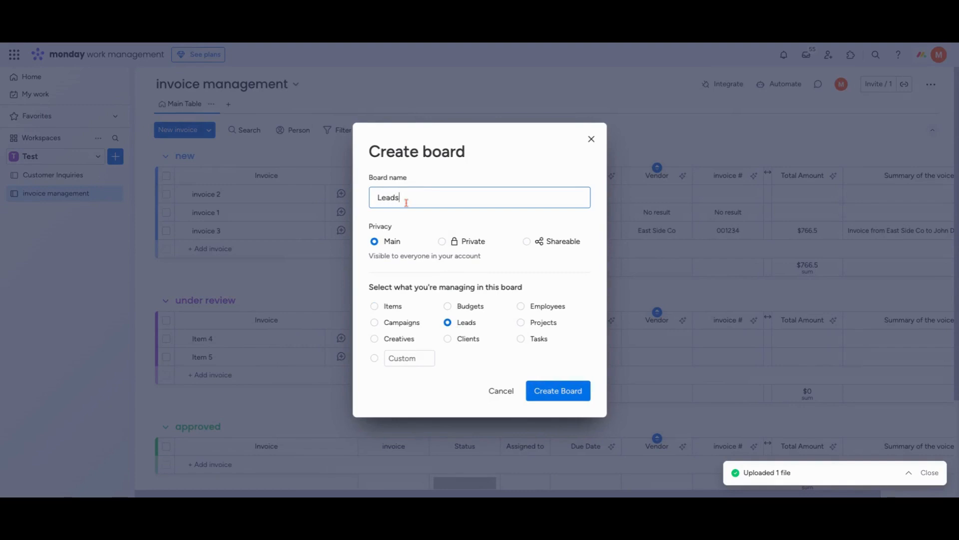
left_click(566, 394)
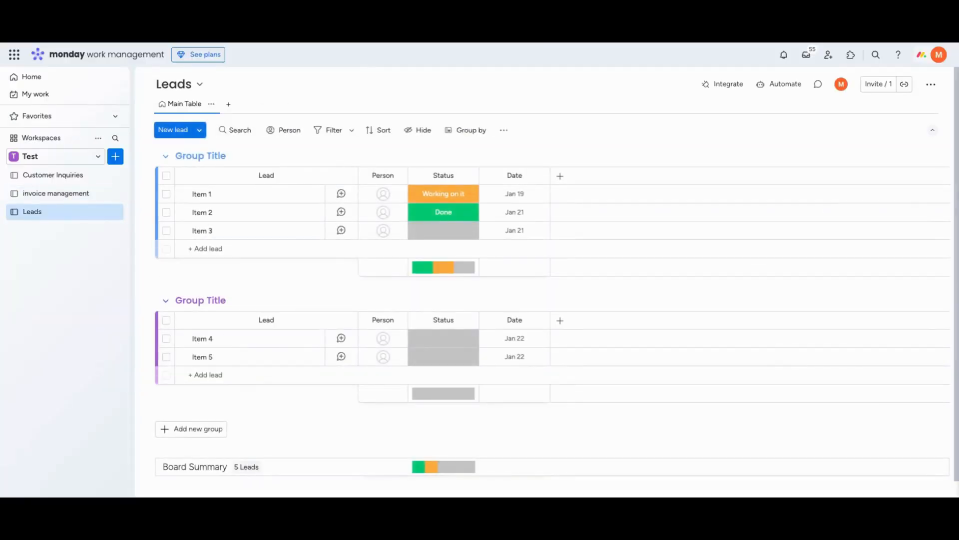
Rename the three items in the first group as Lead 1, Lead 2 and Lead 3
double_click(199, 193)
key("BackSpace")
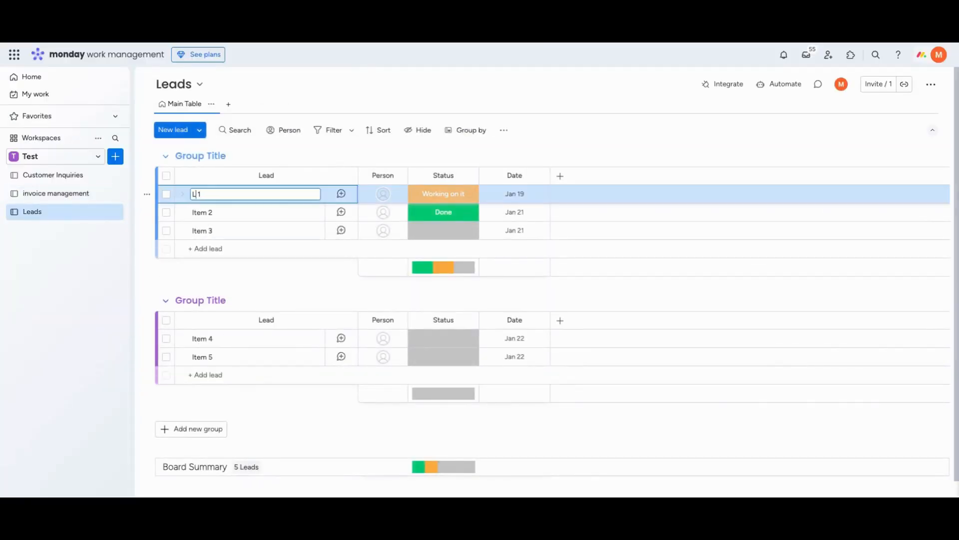
type("Lead")
double_click(200, 212)
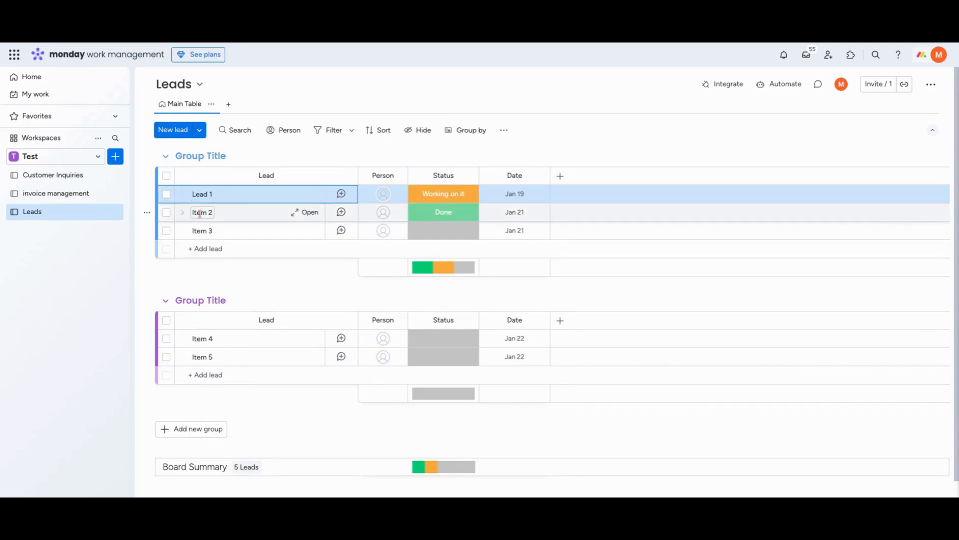
type("Lead")
double_click(202, 231)
type("Lead")
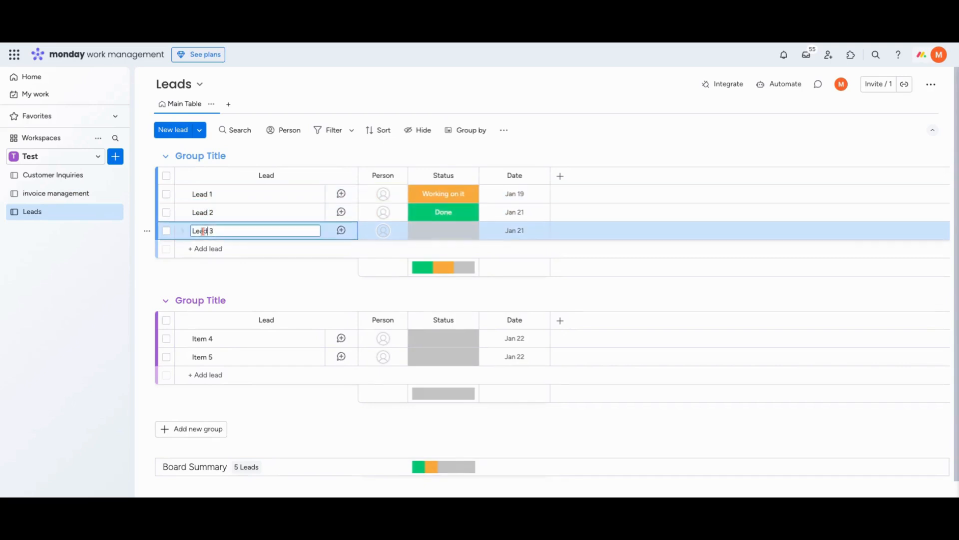
Delete the default Person, Status and Date columns from the Leads board
left_click(397, 176)
left_click(493, 398)
left_click(601, 121)
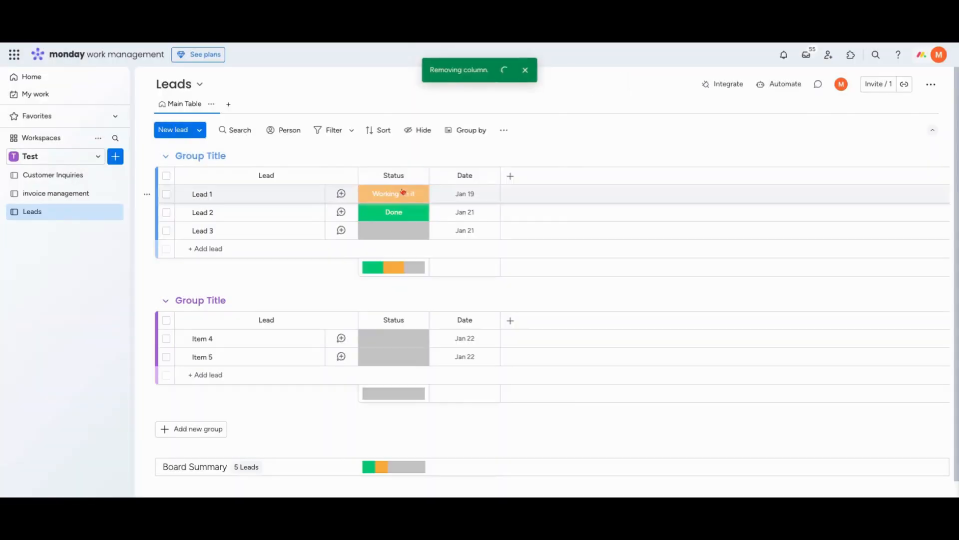
left_click(419, 175)
left_click(500, 395)
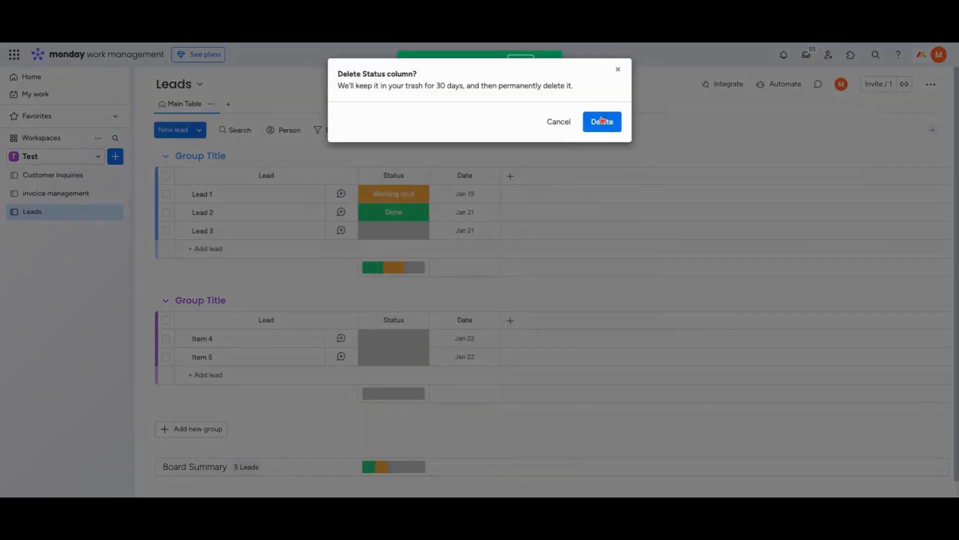
left_click(601, 121)
left_click(418, 175)
left_click(500, 396)
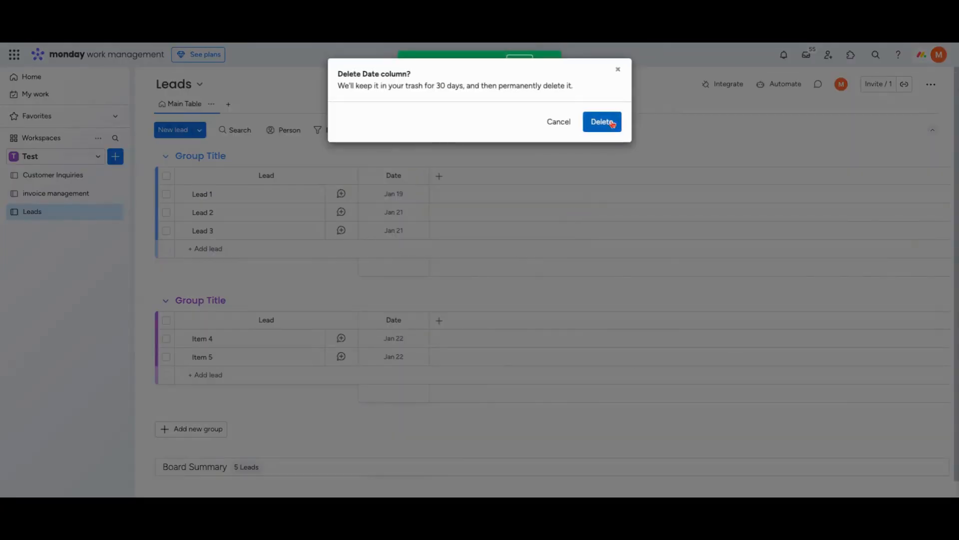
left_click(603, 116)
Add a Label column to the Leads board and name it Role
left_click(365, 177)
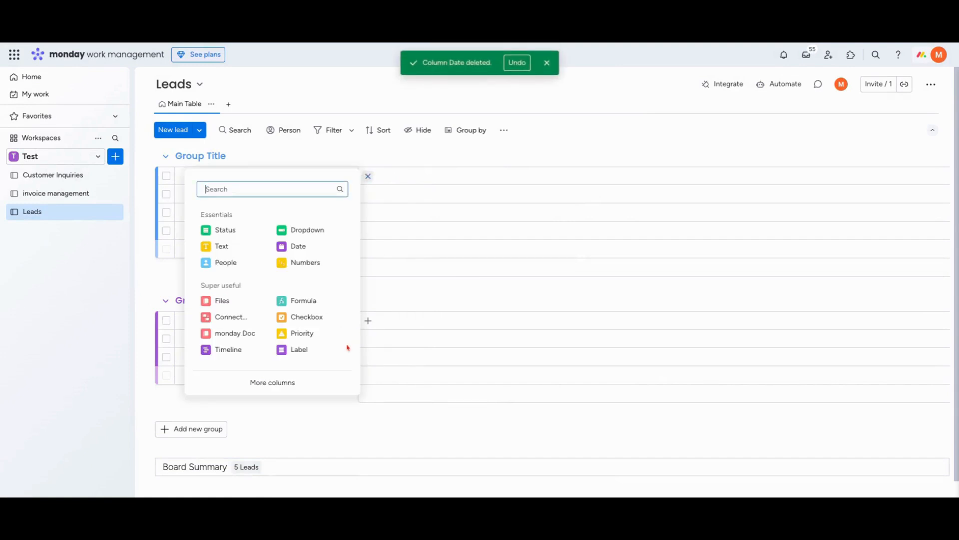
left_click(300, 350)
left_click(395, 176)
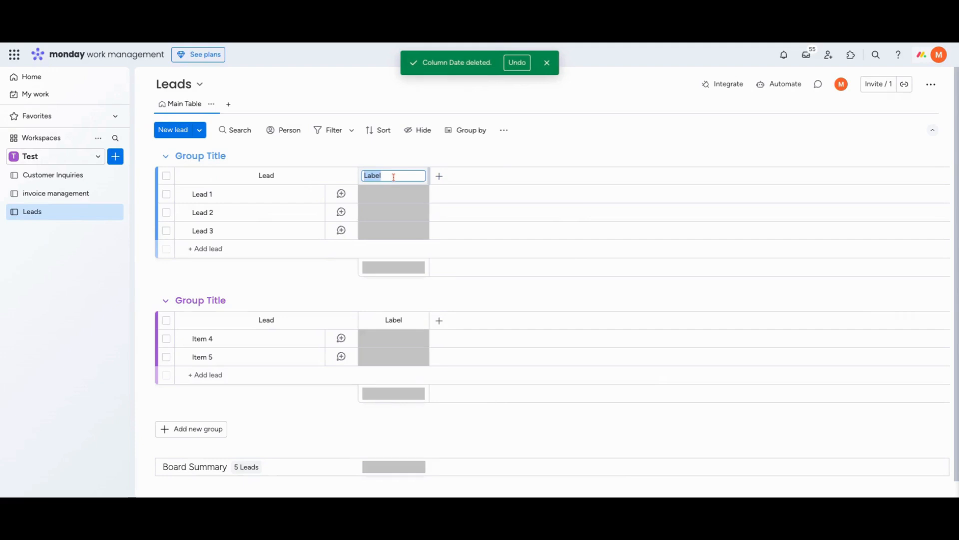
type("Role")
key("Return")
Rename the Role column's labels to C-level, Director/VP and Manager, and add a fourth label for team members
left_click(394, 198)
left_click(380, 315)
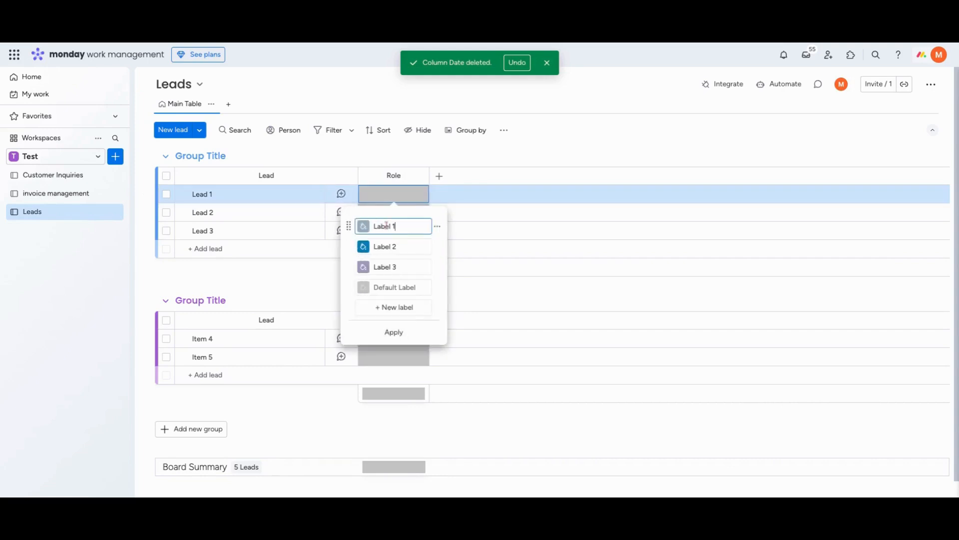
triple_click(386, 226)
type("C-level")
left_click(390, 242)
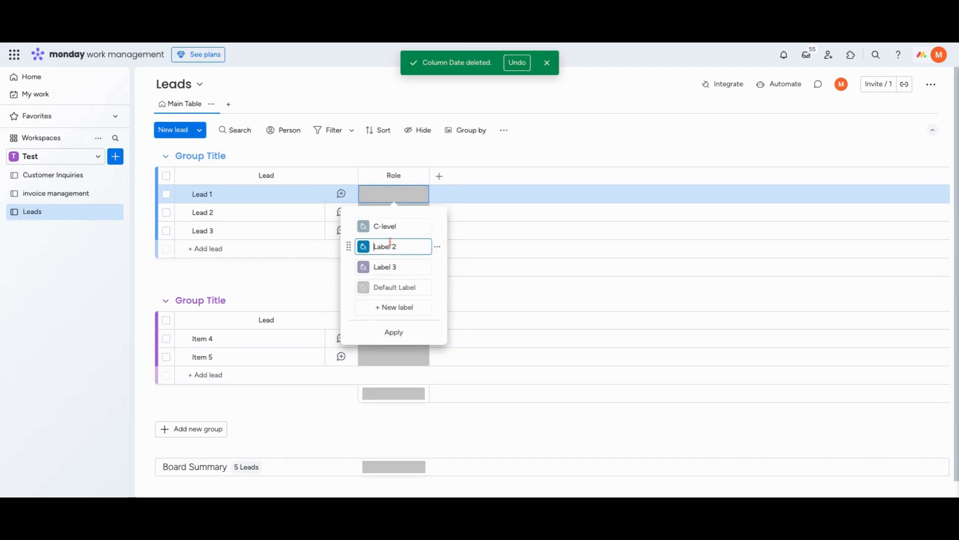
triple_click(391, 241)
type("Director/VP")
left_click(392, 268)
triple_click(392, 269)
type("Manager")
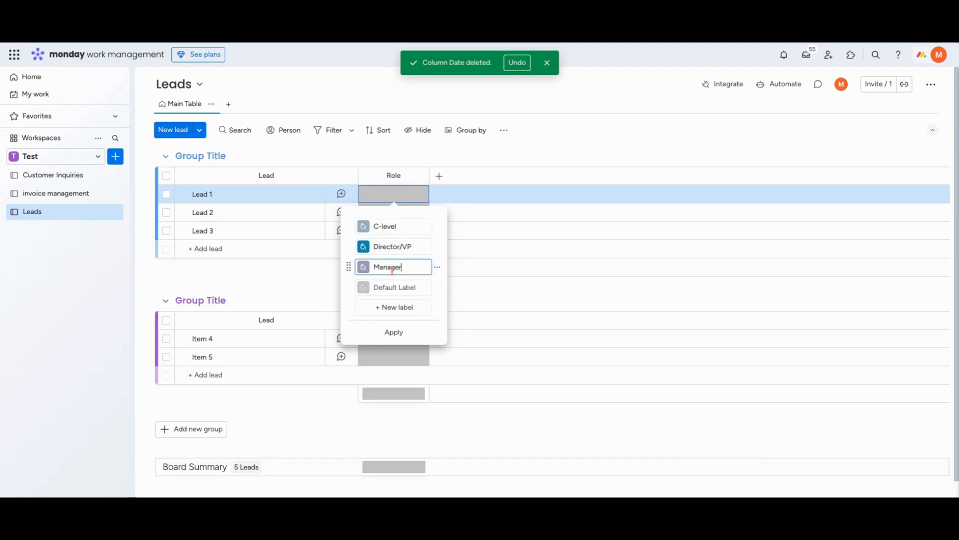
left_click(394, 308)
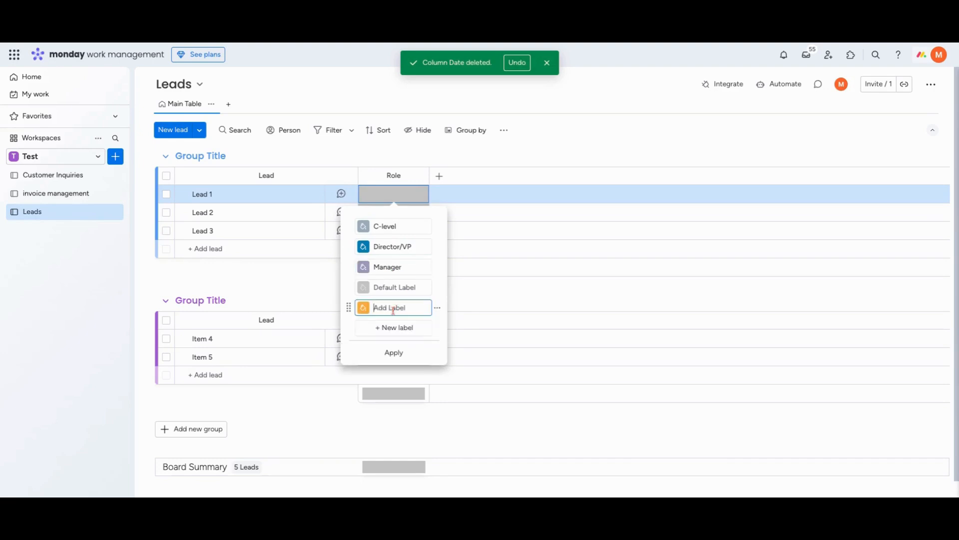
type("Team Meb")
left_click(439, 176)
Add a second Label column next to Role and name it Company Size
left_click(439, 176)
left_click(379, 348)
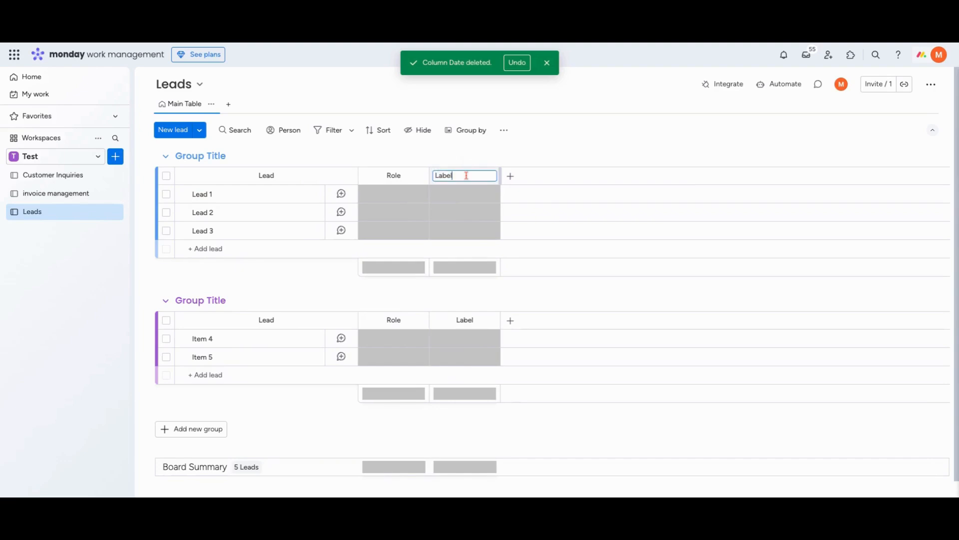
key("ctrl+a")
key("BackSpace")
type("Company Size")
Rename the Company Size column's labels to 0-99, 100-999 and 1000+
left_click(466, 194)
left_click(469, 314)
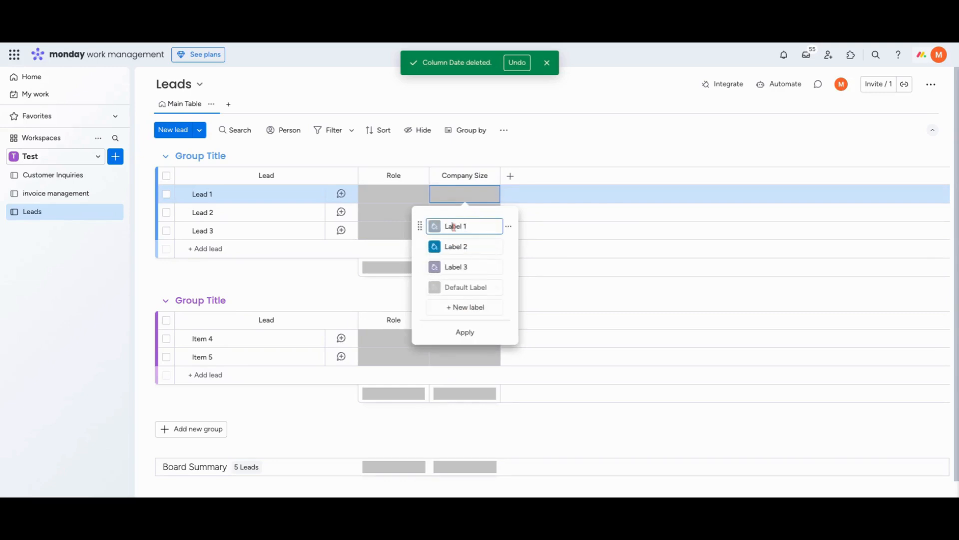
triple_click(453, 227)
type("0-99")
triple_click(460, 245)
type("100")
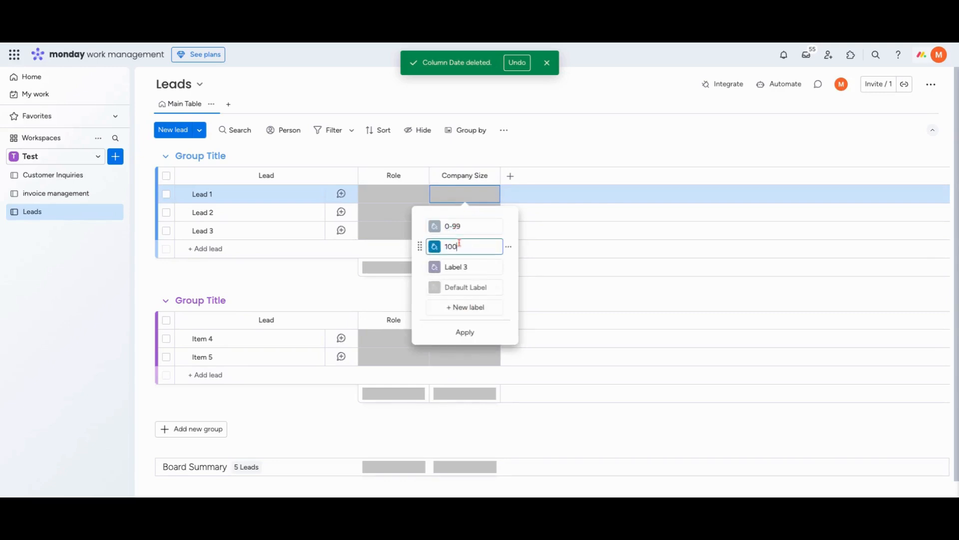
type("-999")
triple_click(454, 267)
type("1000")
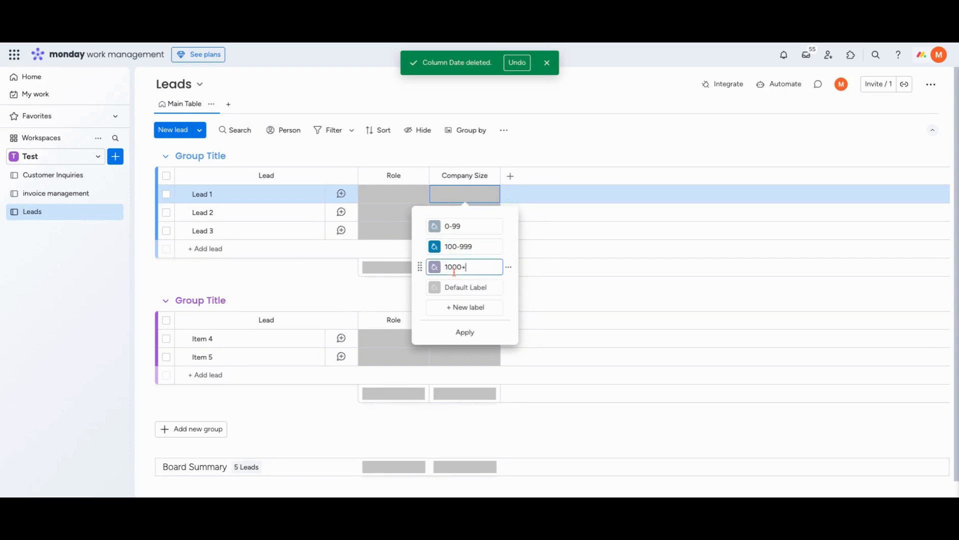
type("+")
left_click(512, 173)
Add a Phone column after Company Size and enter a phone number for Lead 1
left_click(511, 176)
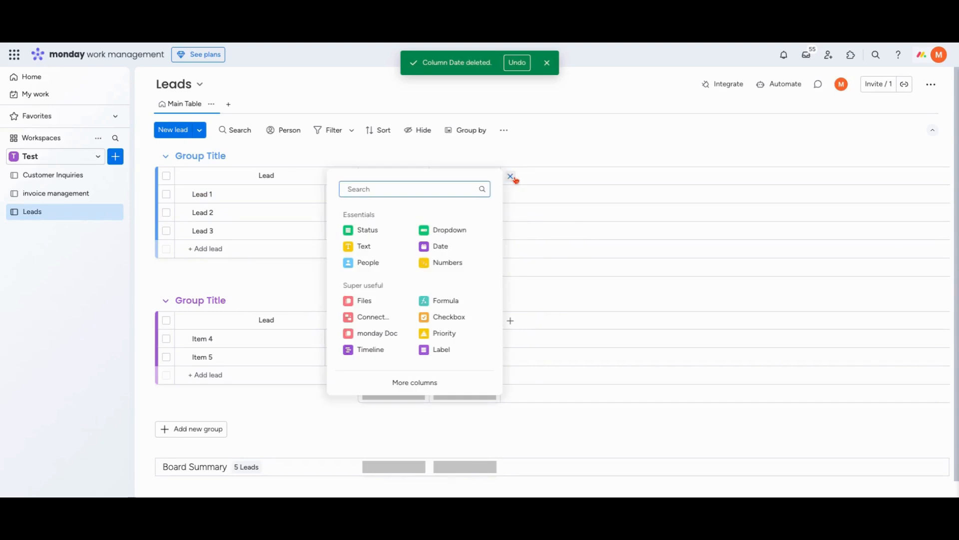
type("phone")
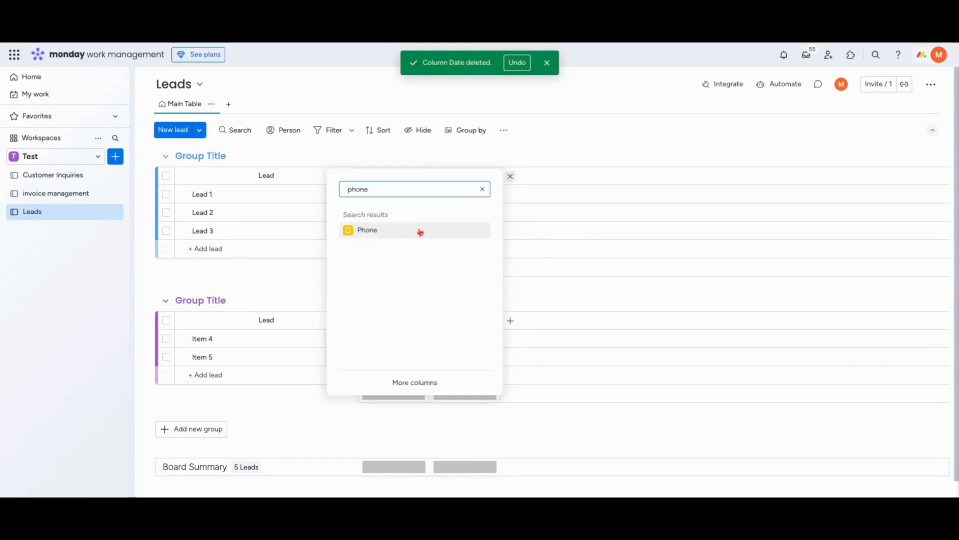
left_click(418, 231)
left_click(540, 194)
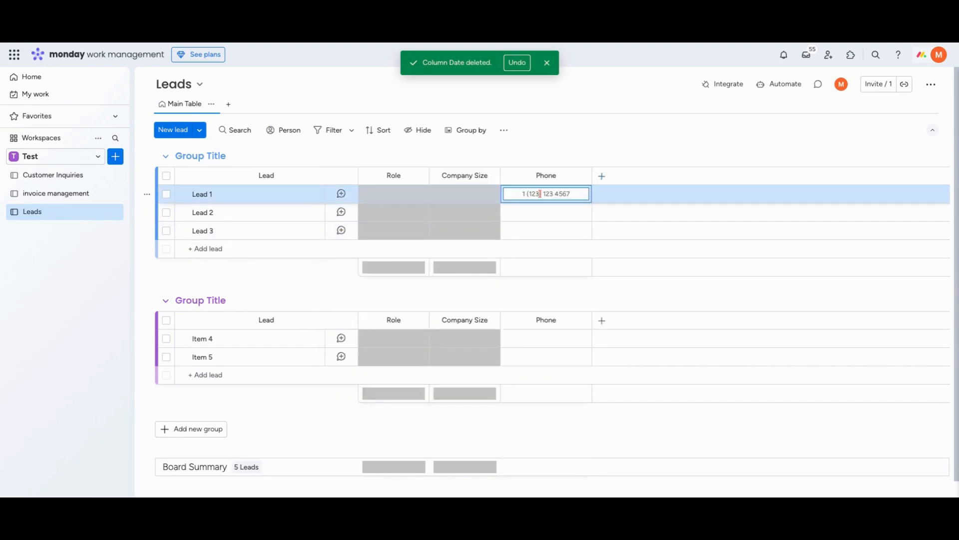
type("5555555555")
key("Return")
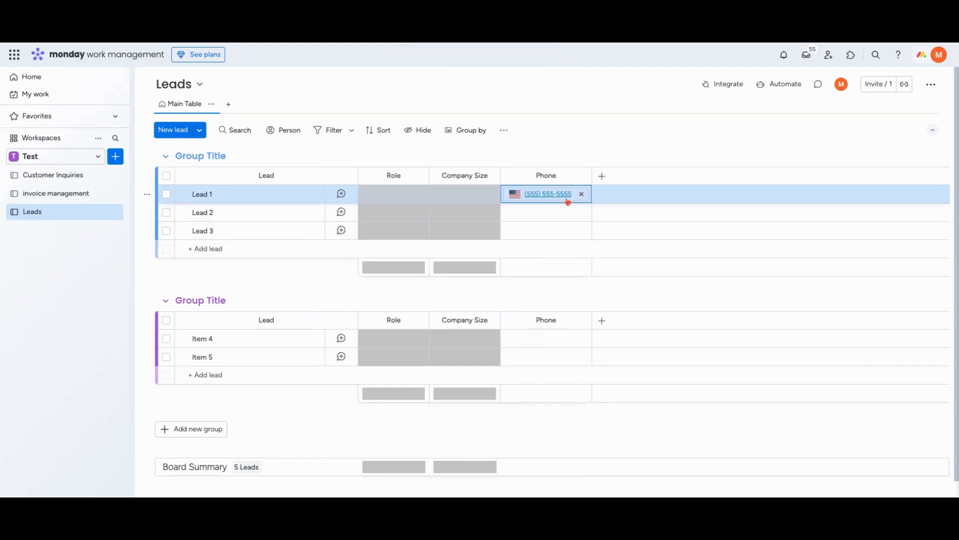
Add a Formula column after Phone and open its formula editor from Lead 1
left_click(602, 176)
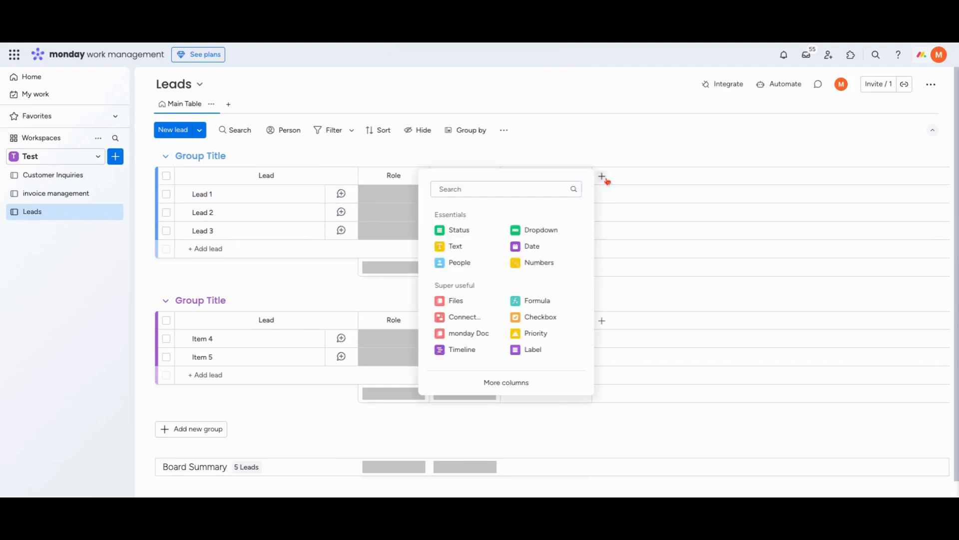
left_click(518, 305)
left_click(622, 195)
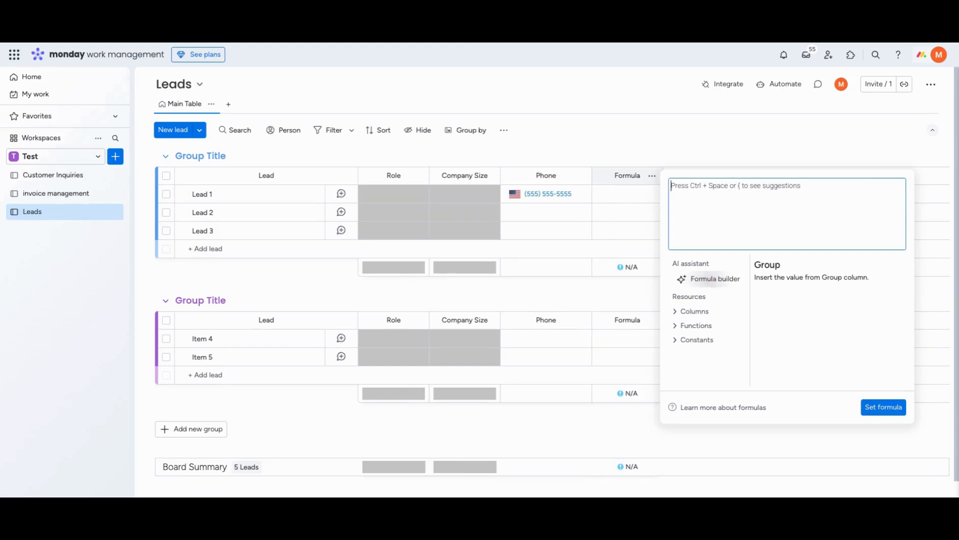
Ask the AI formula builder for a lead score formula: role 0 to 4 points, company size 1, 3 or 4, phone number provided 2, missing 0
left_click(712, 279)
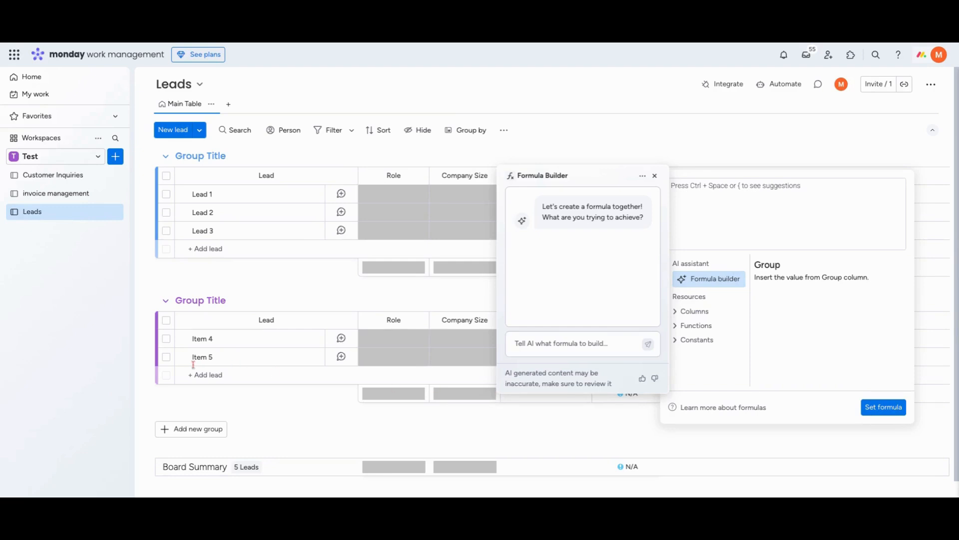
left_click(586, 345)
key("ctrl+v")
scroll(594, 344, "up", 4)
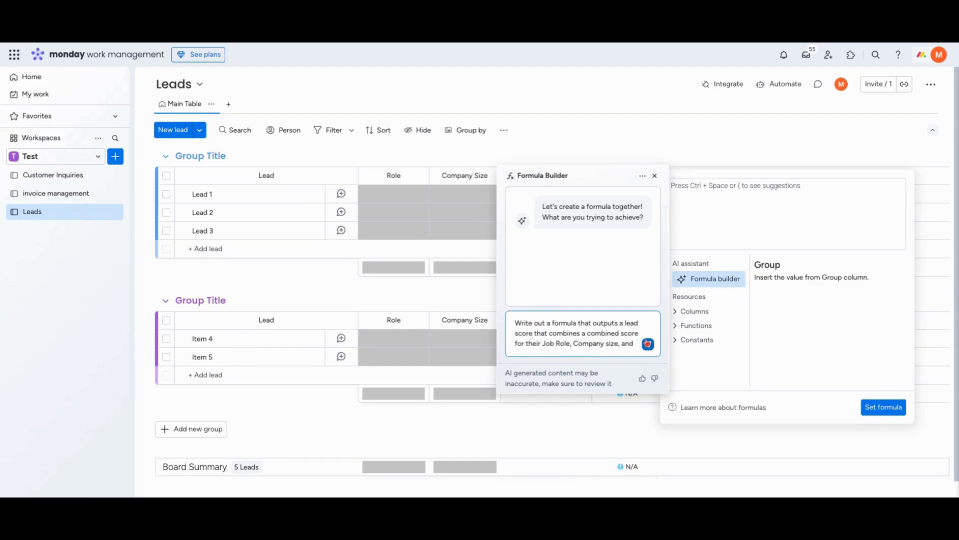
left_click(648, 344)
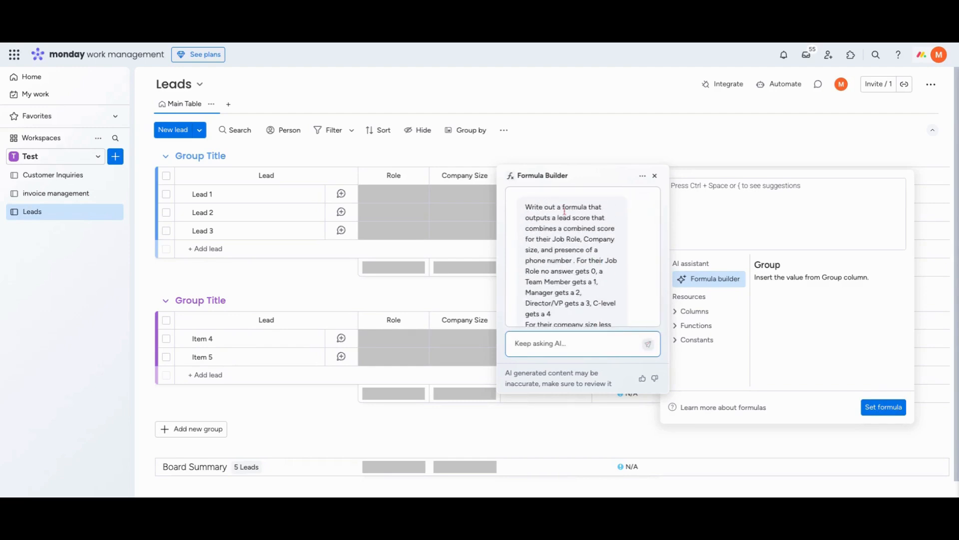
Review the scoring rules in the prompt and the role, company size and phone conditions in the AI-generated formula
scroll(538, 228, "down", 1)
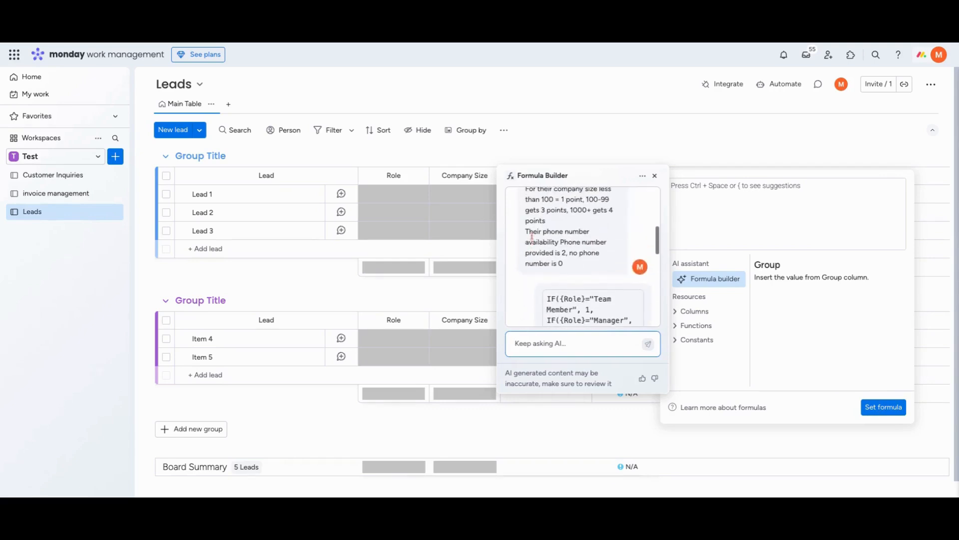
scroll(532, 237, "up", 10)
scroll(526, 242, "down", 2)
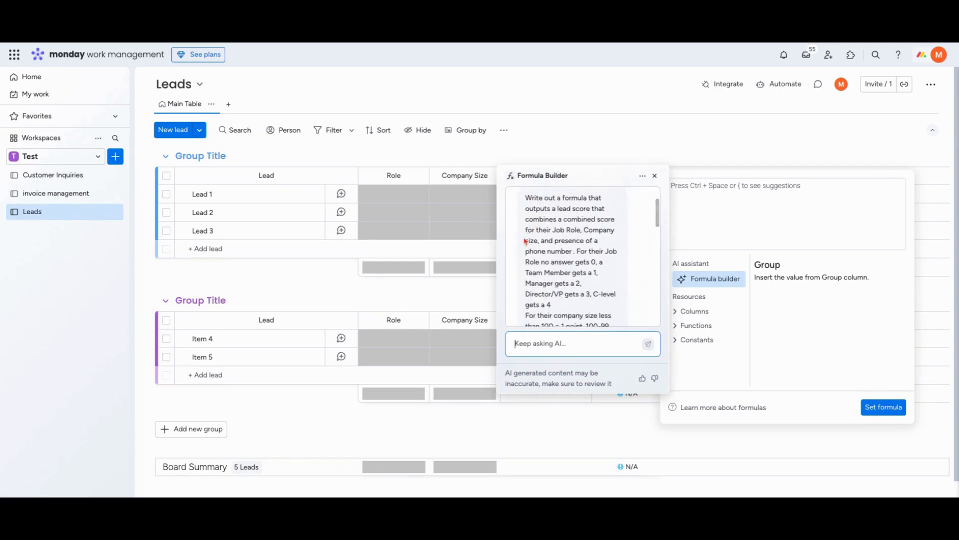
scroll(573, 231, "down", 2)
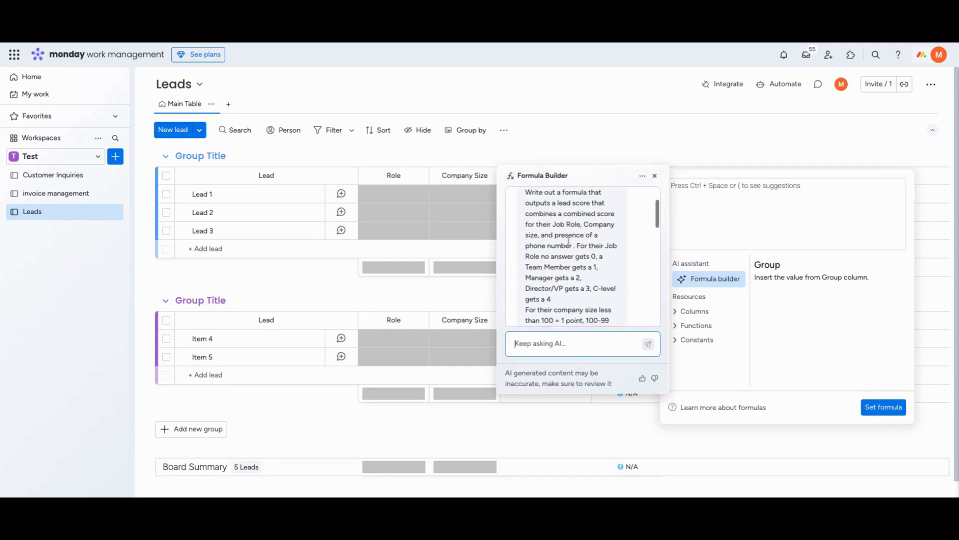
scroll(552, 266, "down", 3)
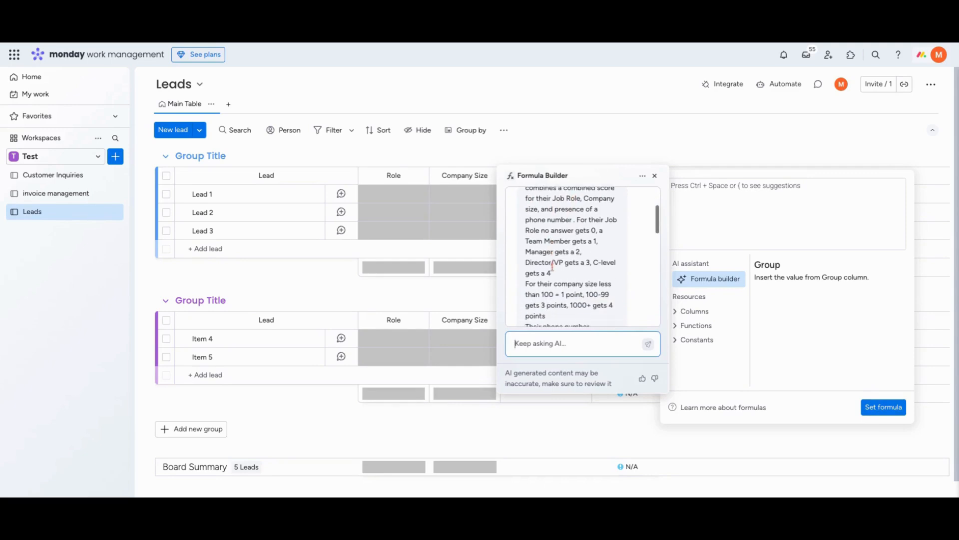
scroll(555, 272, "down", 4)
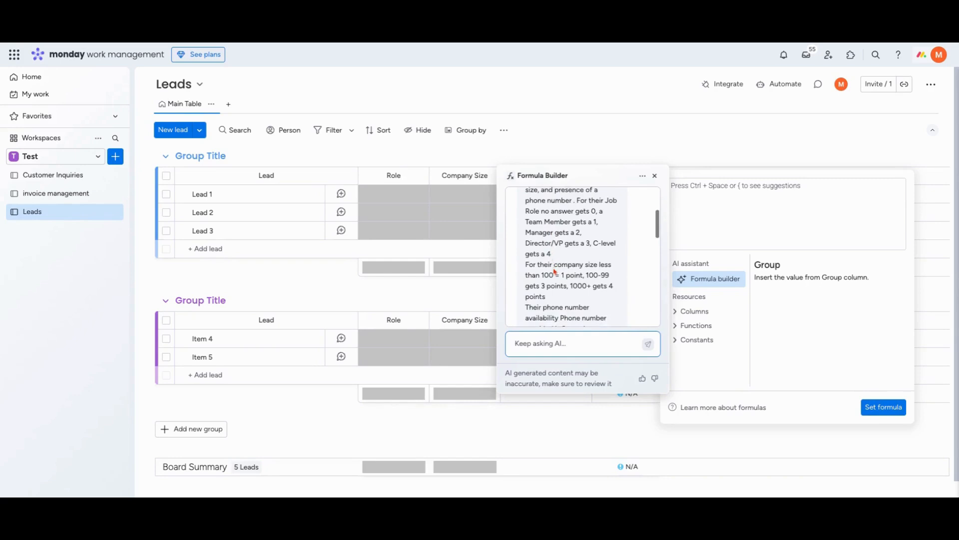
scroll(554, 271, "down", 1)
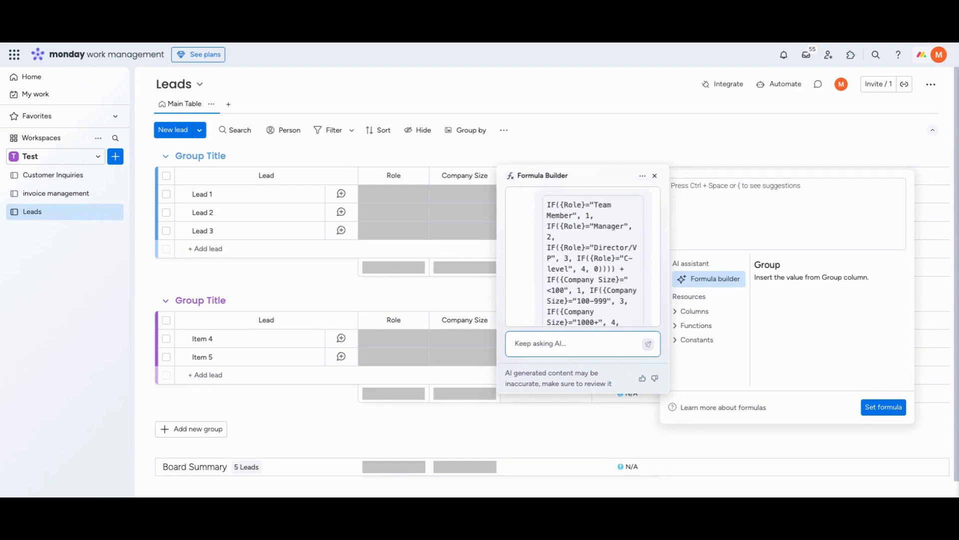
scroll(592, 255, "up", 2)
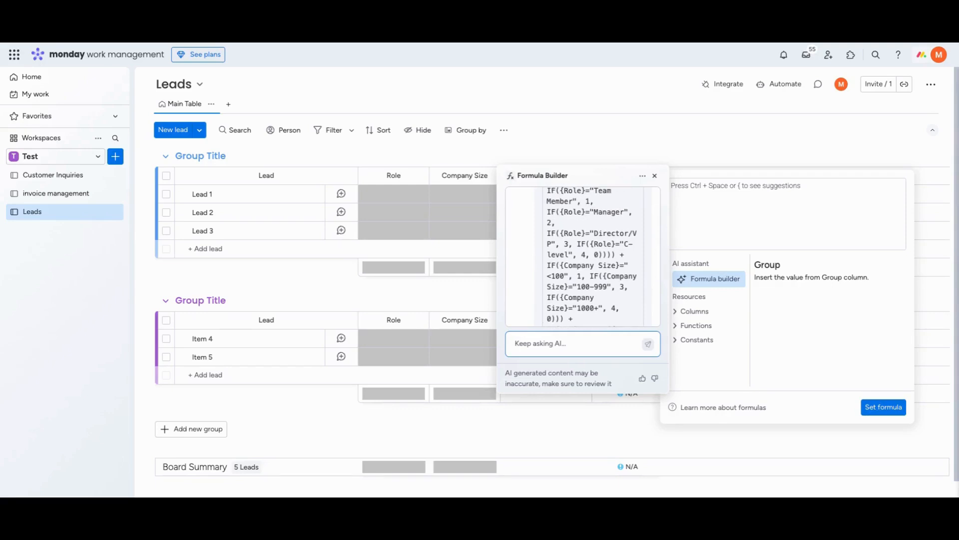
scroll(592, 255, "down", 5)
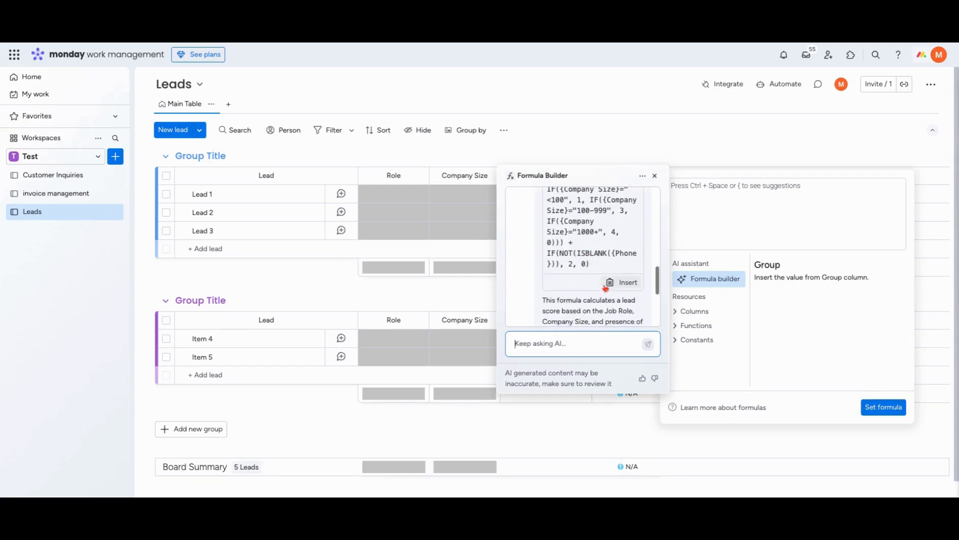
left_click(608, 281)
scroll(604, 283, "down", 3)
scroll(604, 283, "down", 2)
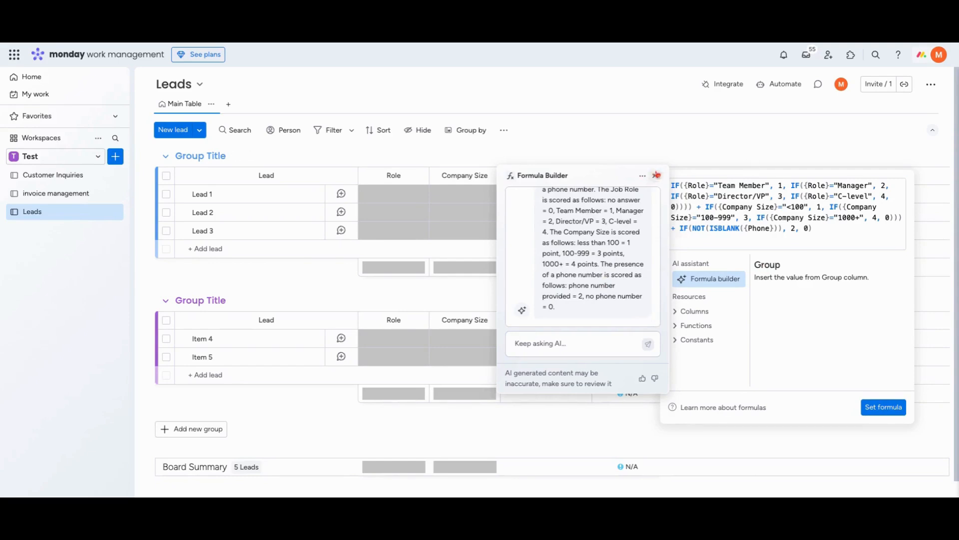
left_click(733, 198)
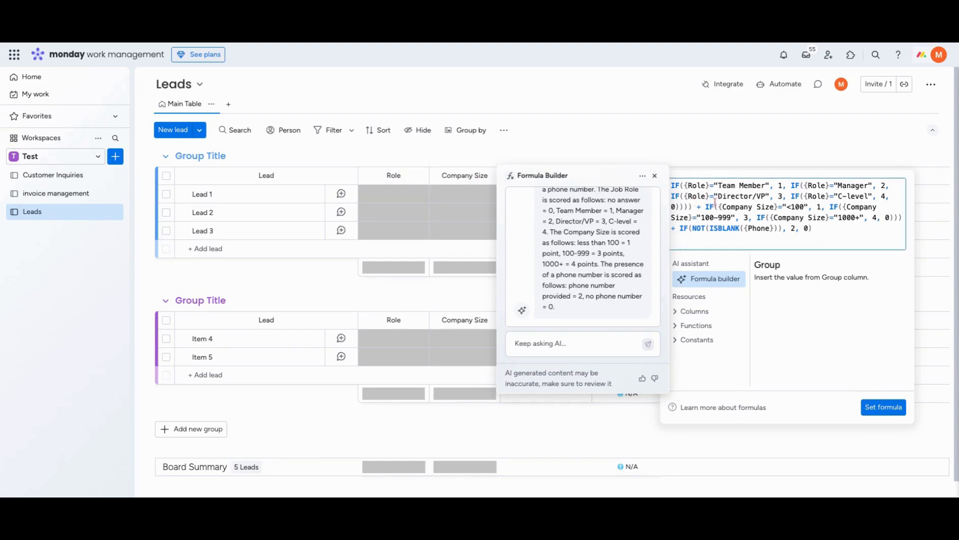
left_click(685, 158)
Insert the AI-generated lead score formula from the formula builder and set it as the Formula column's formula
left_click(611, 202)
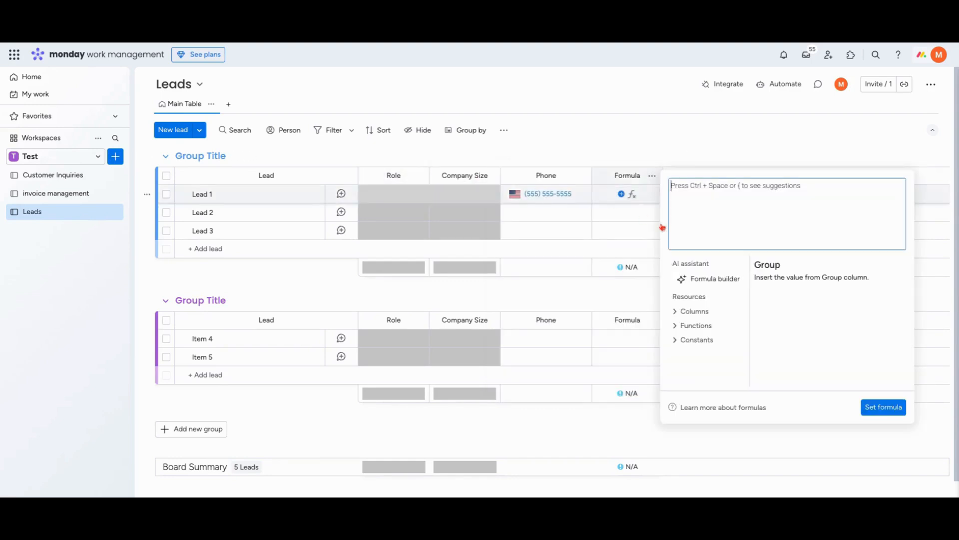
left_click(696, 287)
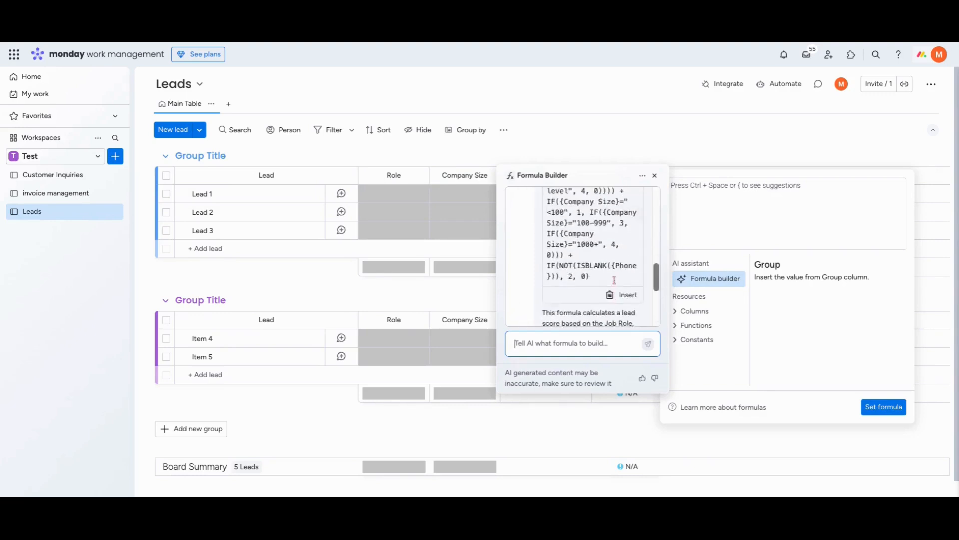
scroll(615, 279, "up", 3)
scroll(615, 278, "down", 5)
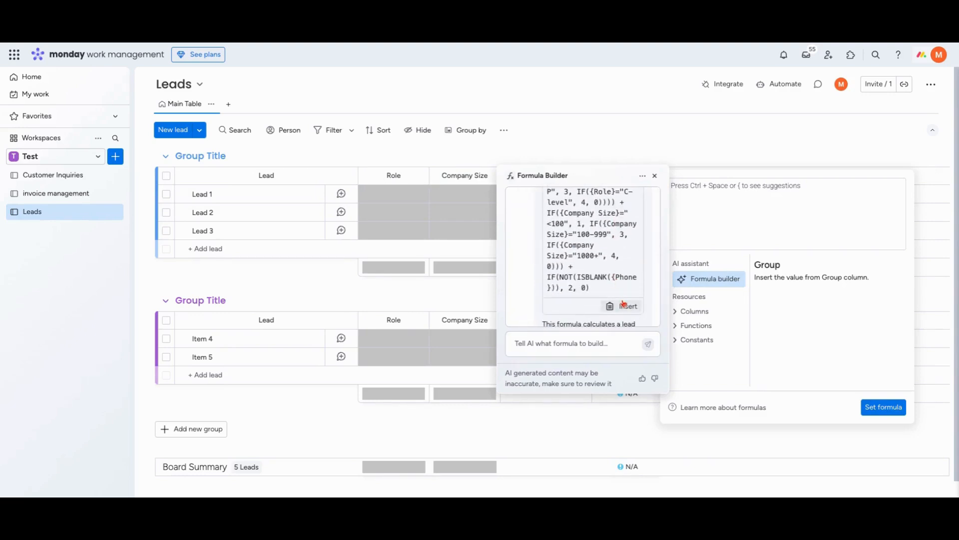
left_click(625, 299)
scroll(627, 308, "down", 3)
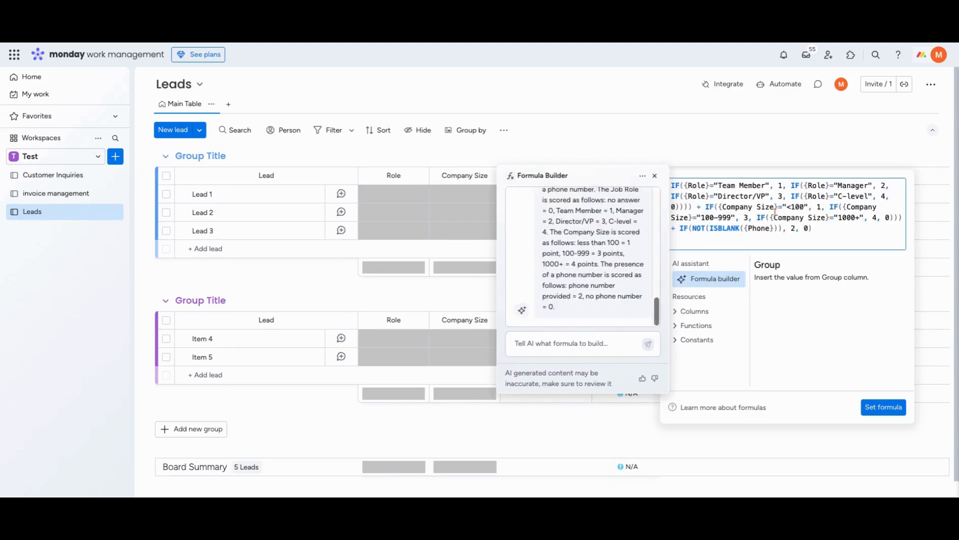
left_click(654, 176)
left_click(747, 217)
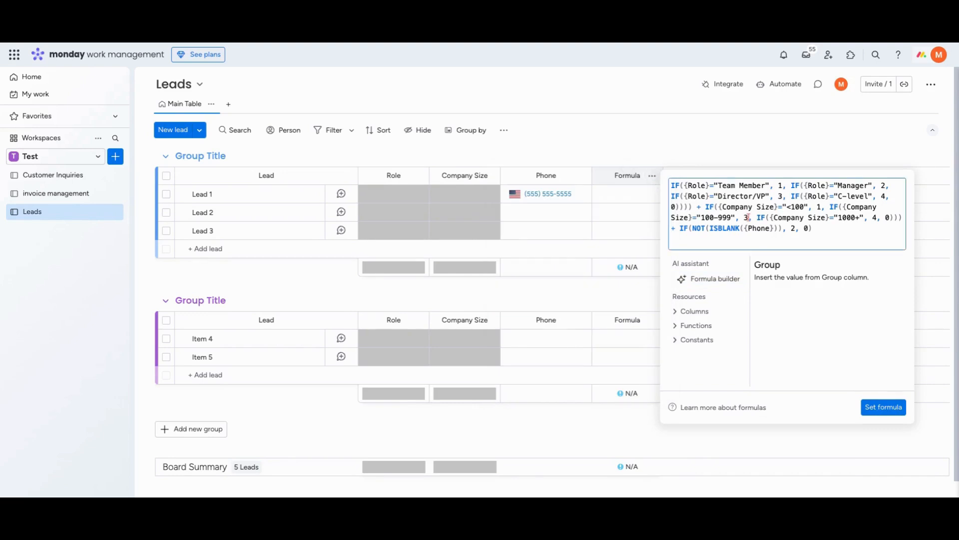
left_click(882, 406)
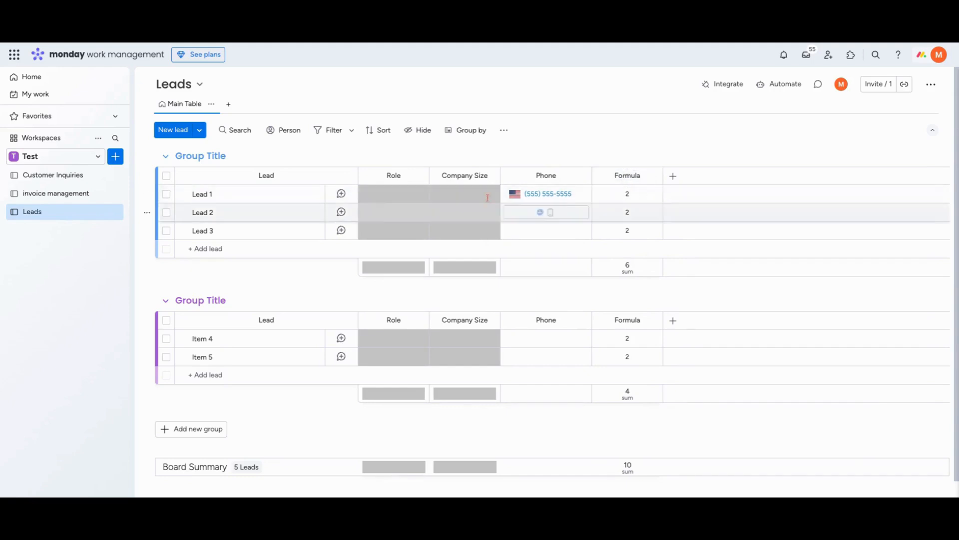
Set Lead 1's role to C-level and its company size to 100-999
left_click(394, 192)
left_click(406, 225)
left_click(462, 197)
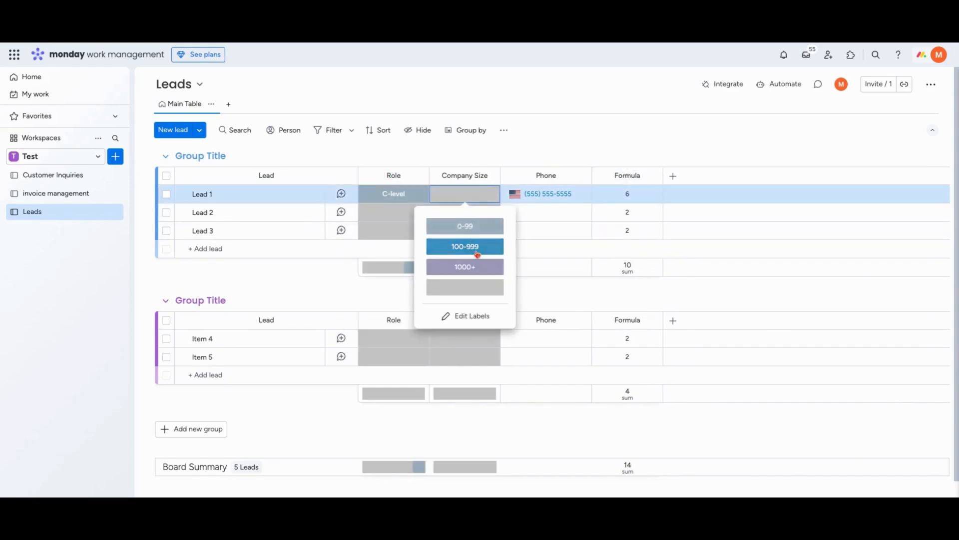
left_click(477, 255)
Set Lead 2's role to Manager and its company size to 1000+
left_click(402, 218)
left_click(392, 283)
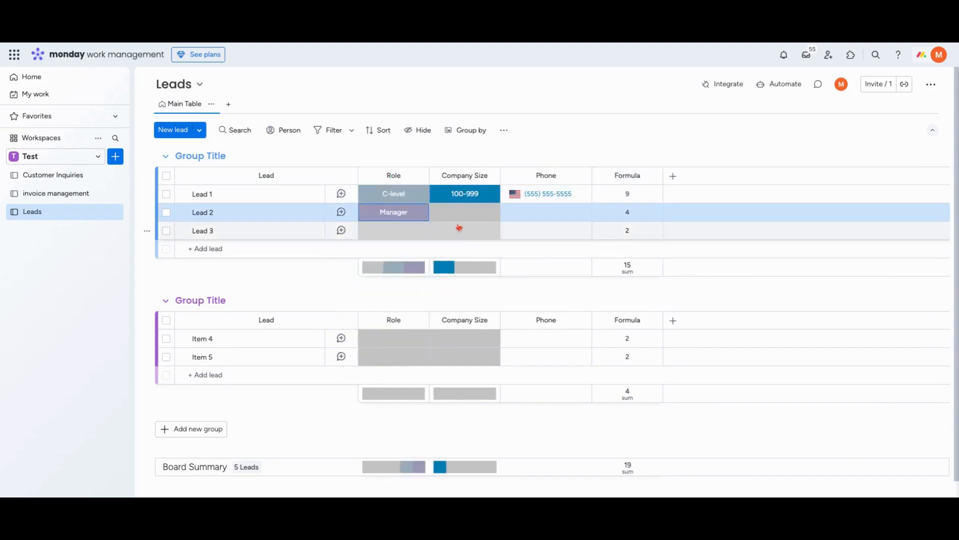
left_click(464, 211)
left_click(467, 283)
Enter a phone number for Lead 2, correcting the first digits entered
left_click(552, 212)
type("555555")
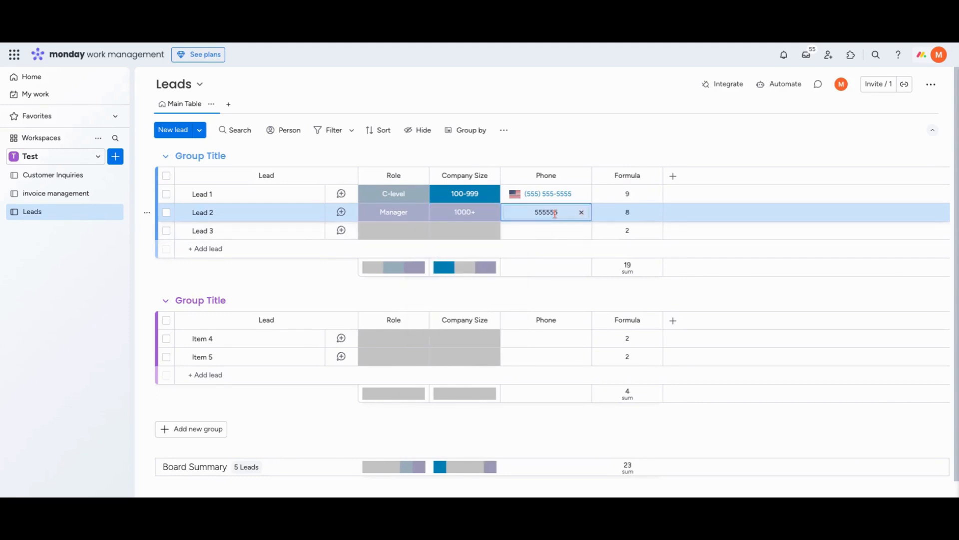
double_click(547, 212)
type("777) 77")
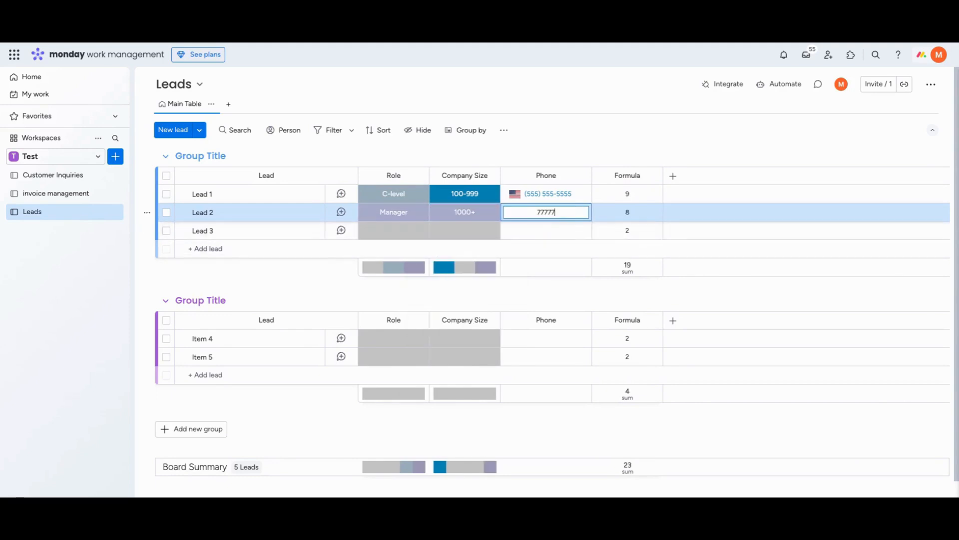
type("7-7777")
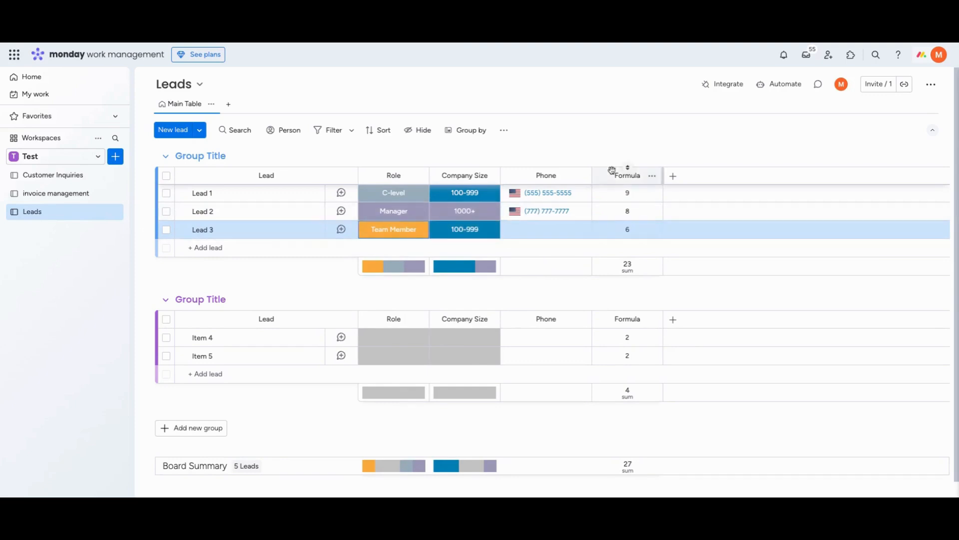
left_click(627, 176)
double_click(628, 178)
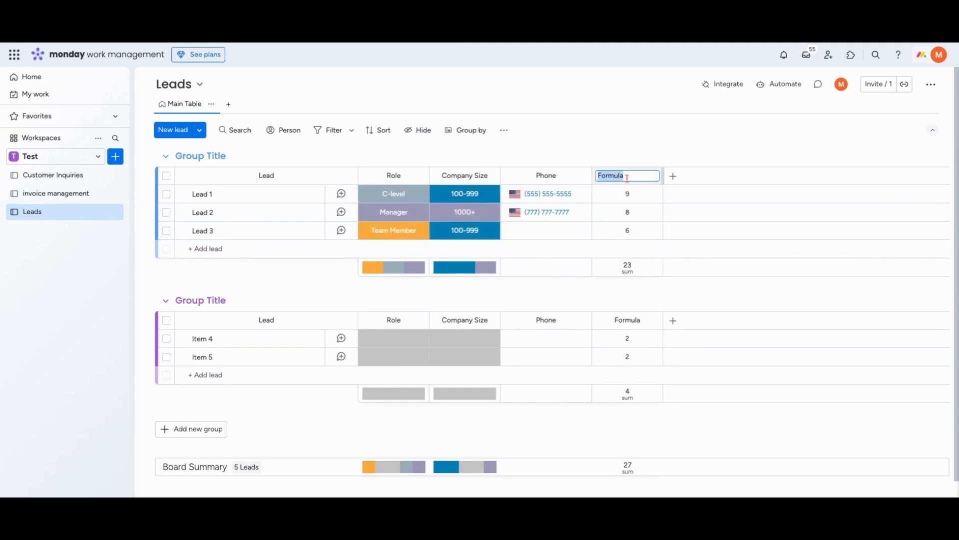
key("BackSpace")
left_click(598, 136)
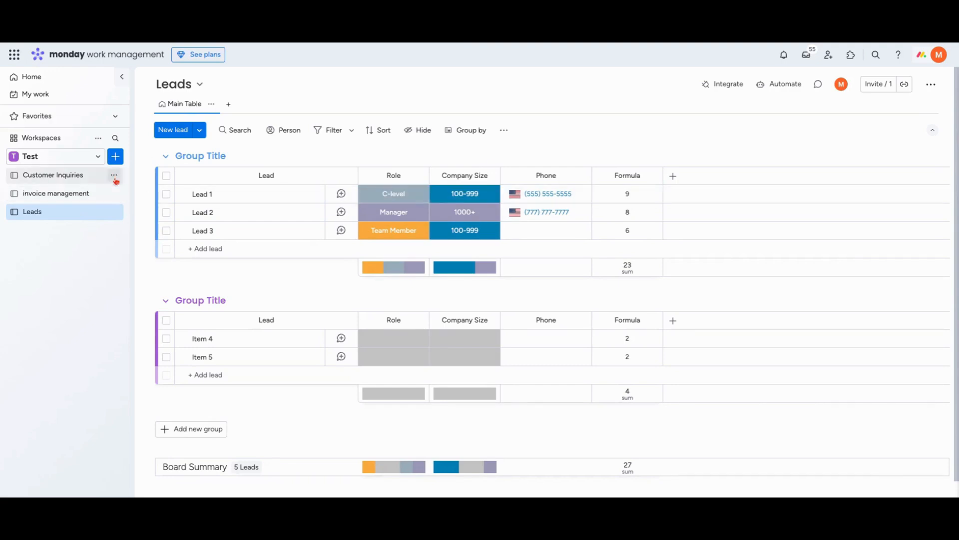
Create a new doc in the Test workspace and open its AI assistant suggestions
left_click(117, 159)
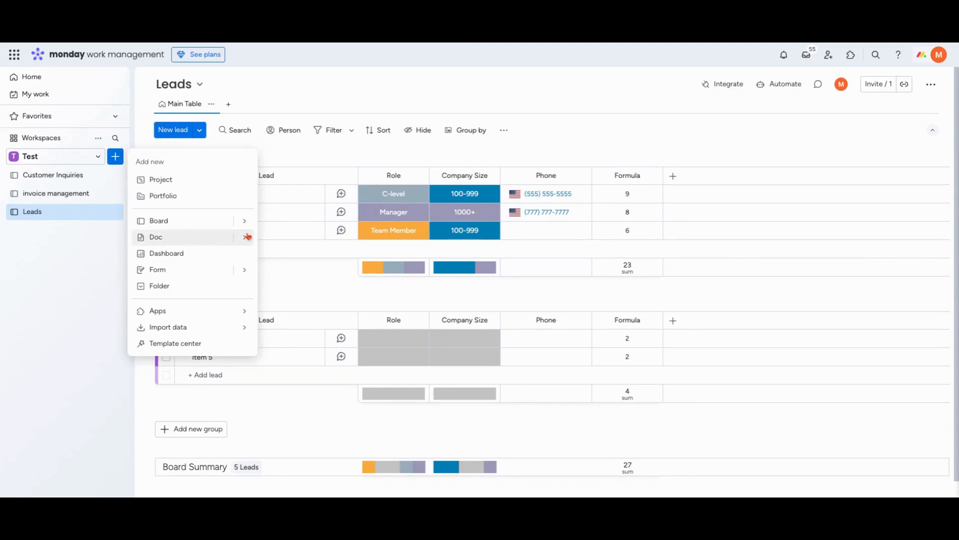
mouse_move(248, 236)
left_click(282, 241)
left_click(570, 345)
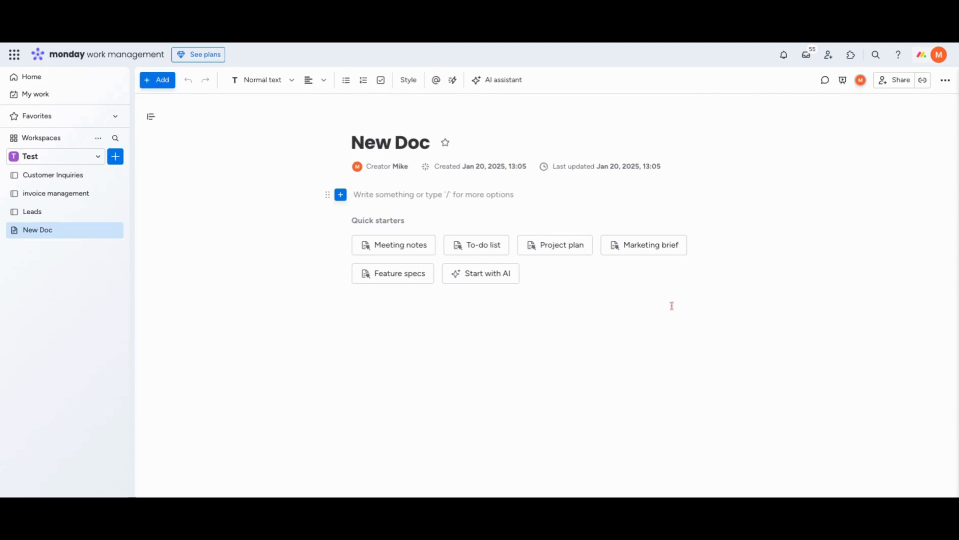
left_click(494, 85)
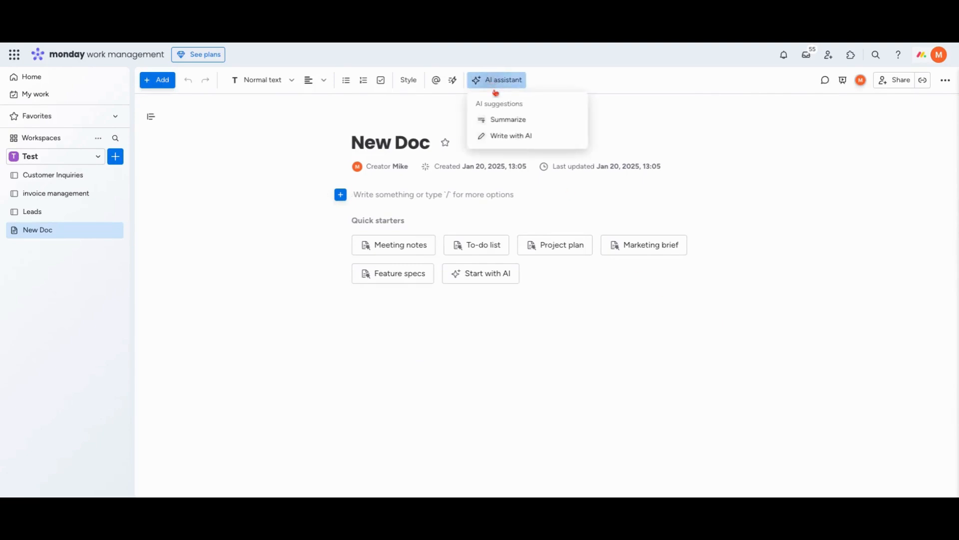
Generate text with the AI writing assistant from the prompt "Write me out a sample meeting plan for my company meeting"
left_click(518, 143)
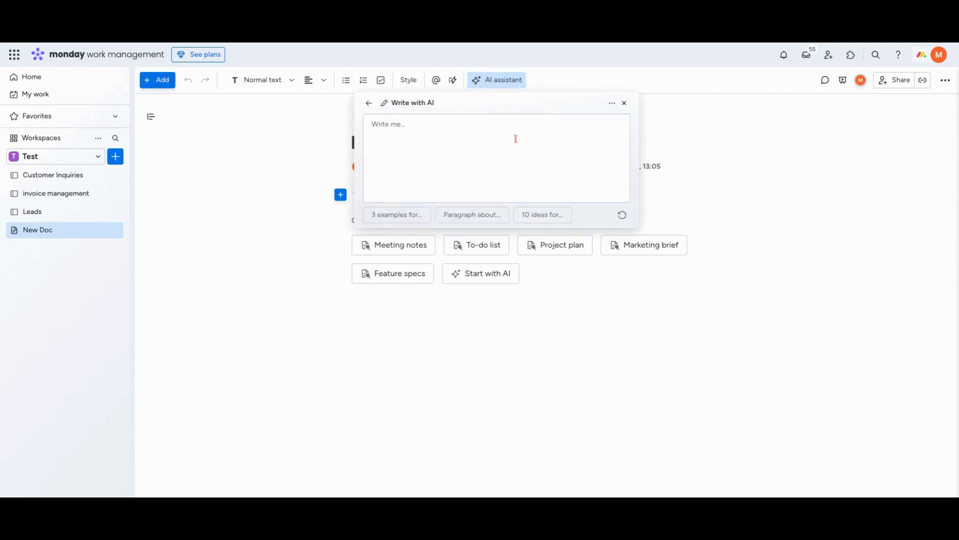
type("Write me out a")
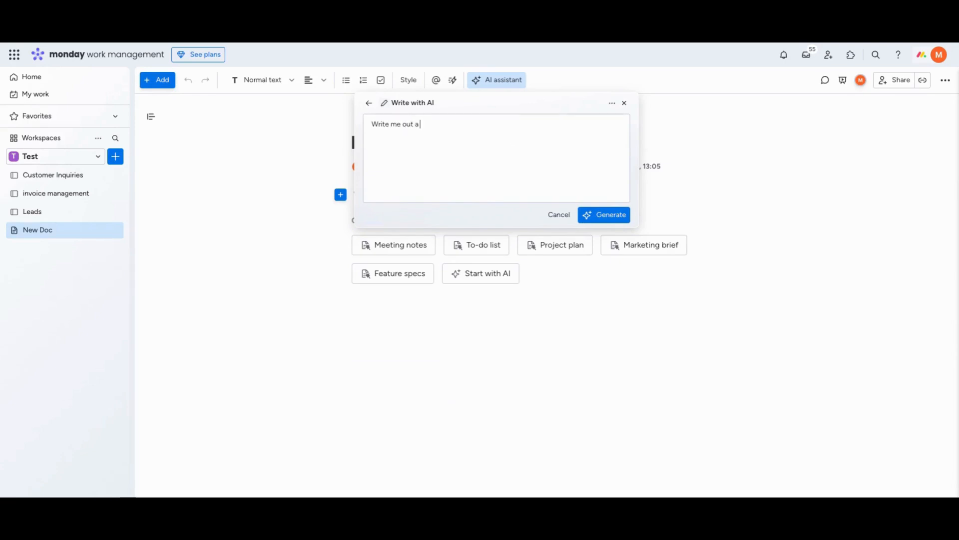
type(" sample of")
key("BackSpace")
key("BackSpace")
key("BackSpace")
type("meeting plan for my company meeting")
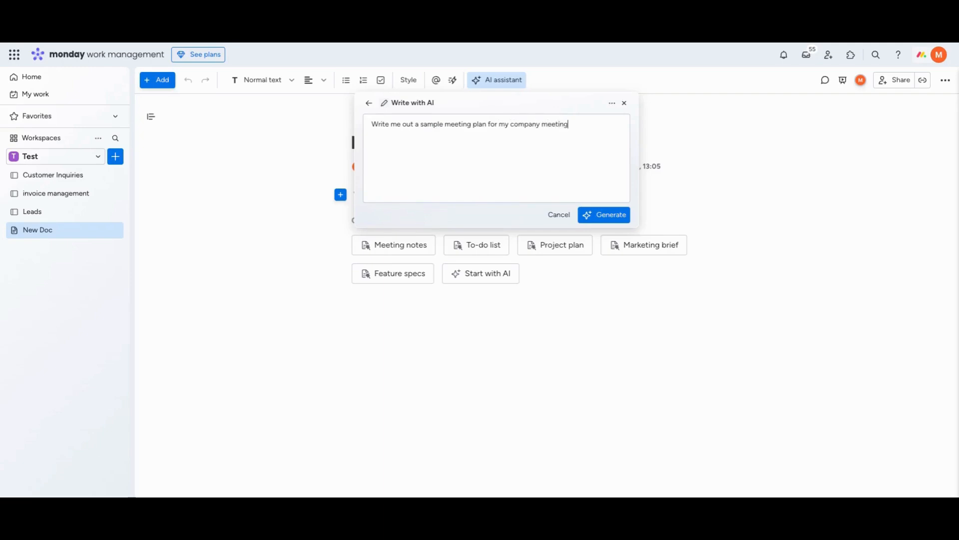
left_click(595, 216)
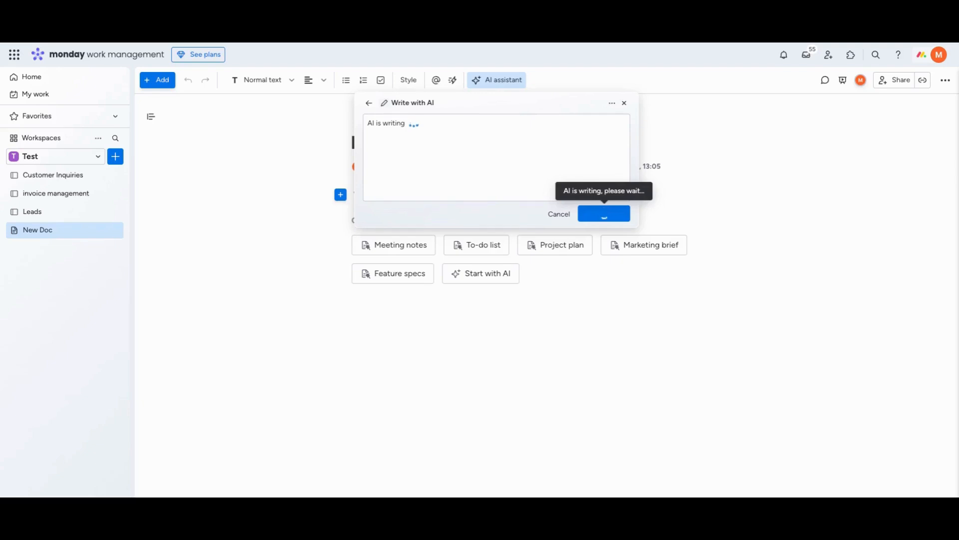
Add the generated meeting plan to the doc and review its full text
scroll(497, 147, "down", 10)
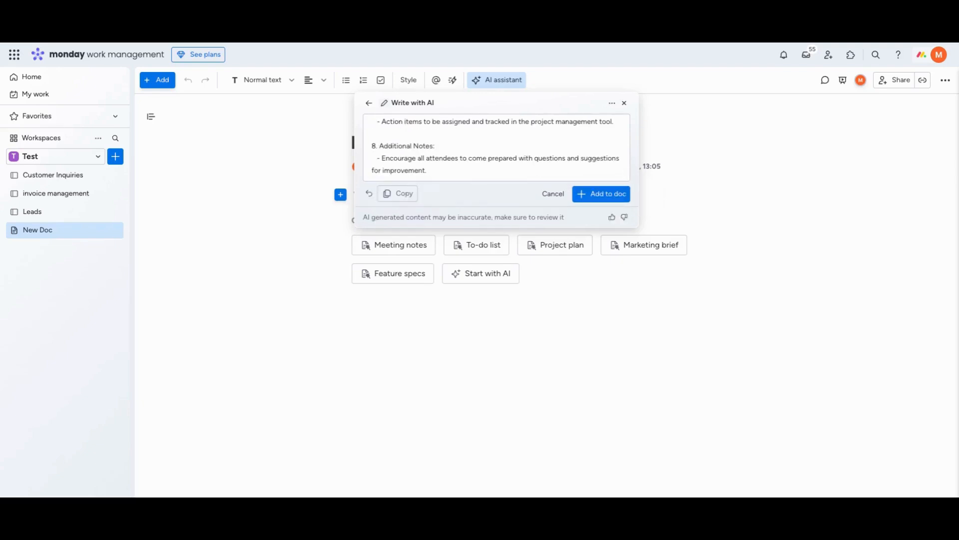
left_click(601, 194)
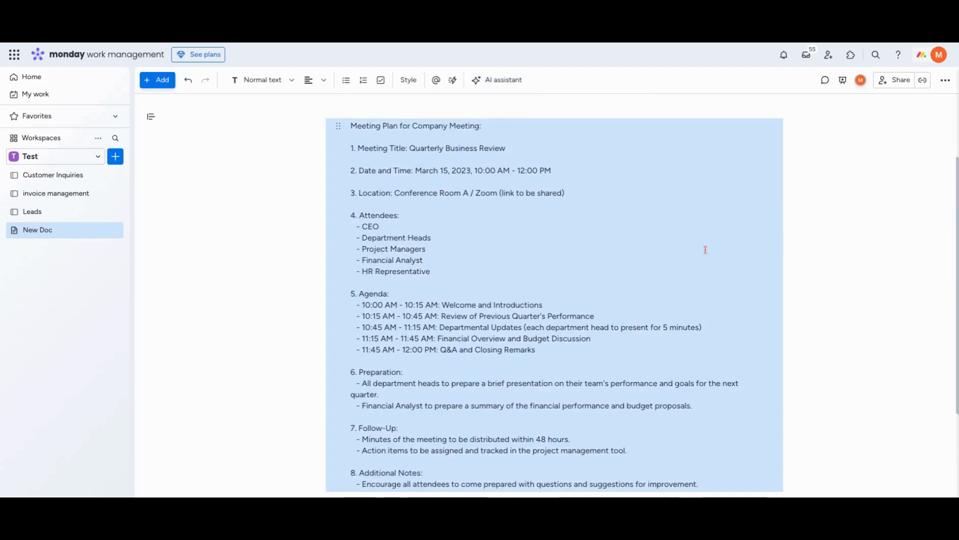
scroll(689, 250, "down", 3)
scroll(690, 250, "up", 5)
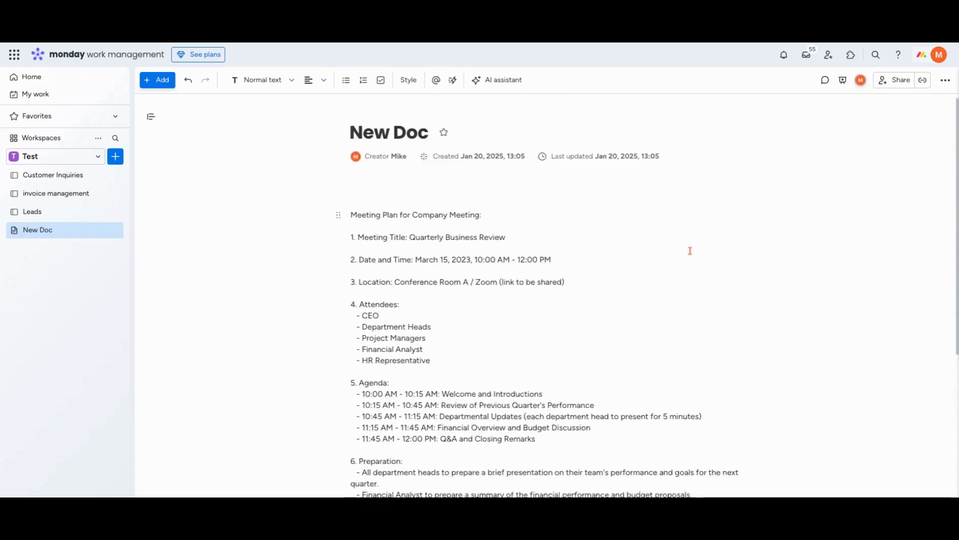
scroll(690, 250, "down", 3)
scroll(690, 250, "up", 1)
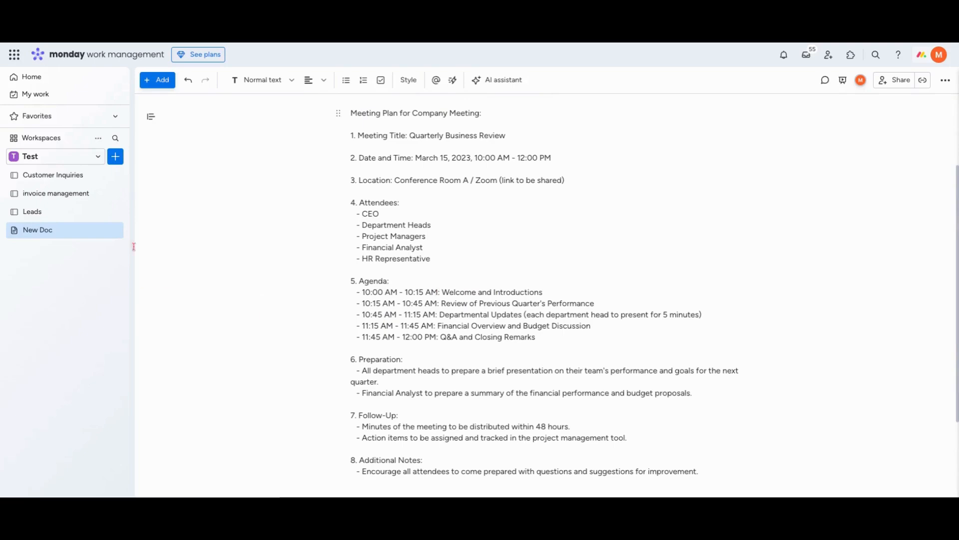
Create a new main board named Talks in the Test workspace, with the custom item type Talks
left_click(116, 157)
left_click(245, 223)
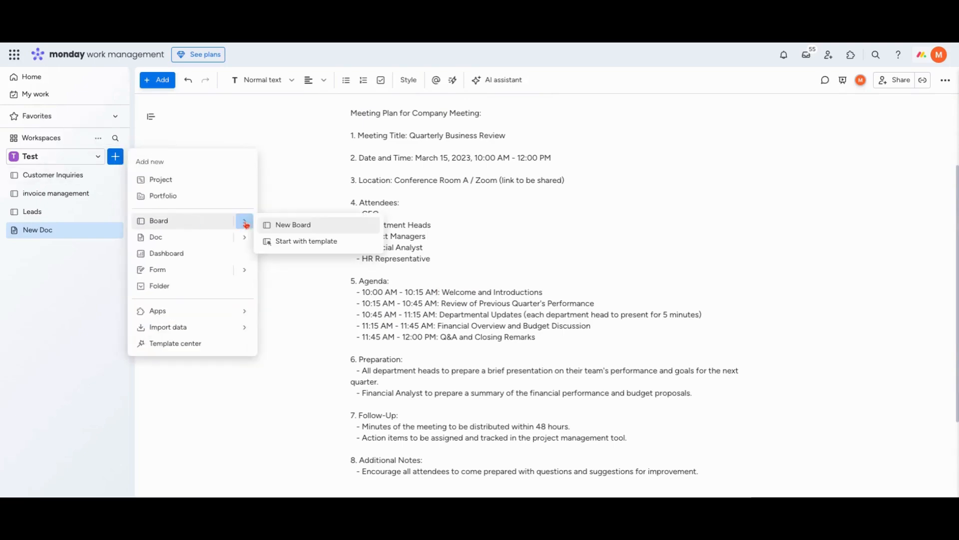
left_click(293, 225)
left_click(399, 359)
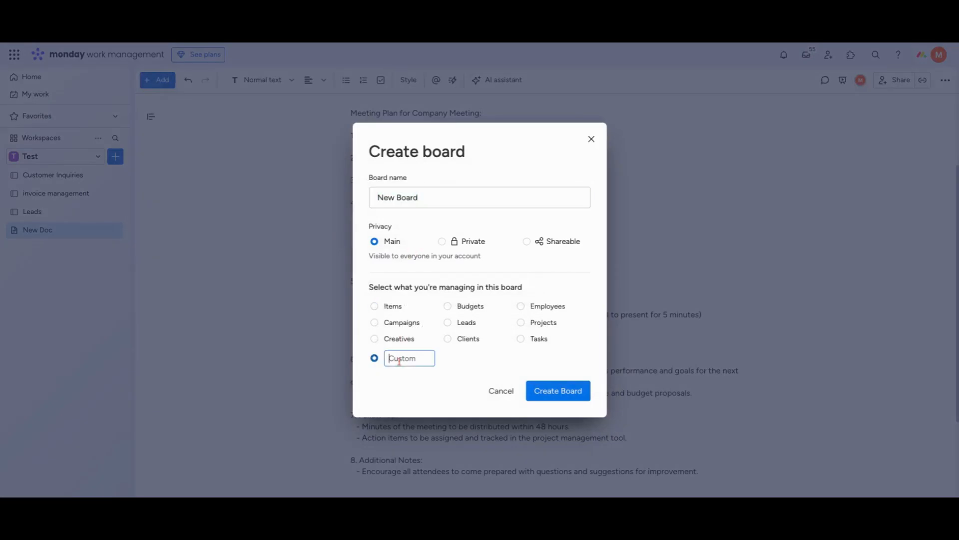
type("Talks")
triple_click(391, 200)
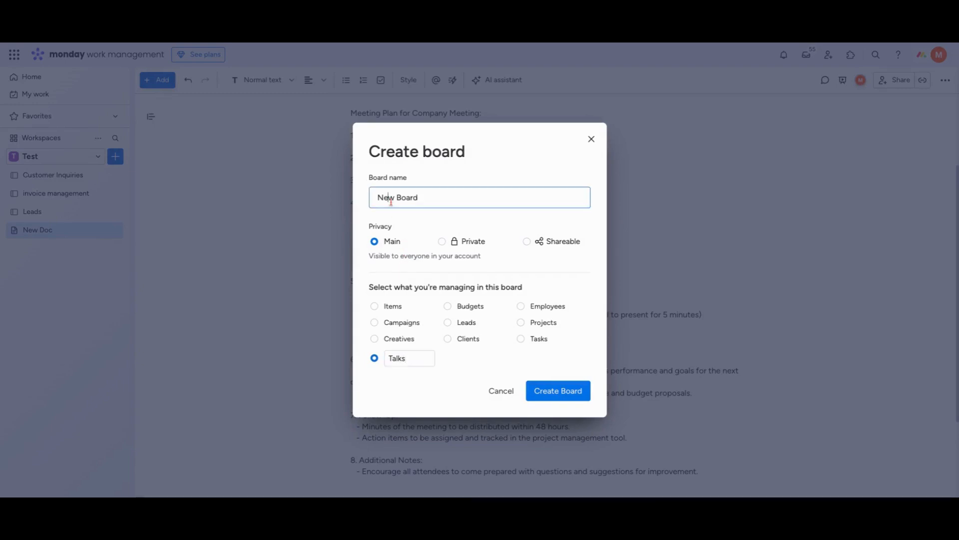
type("Talks")
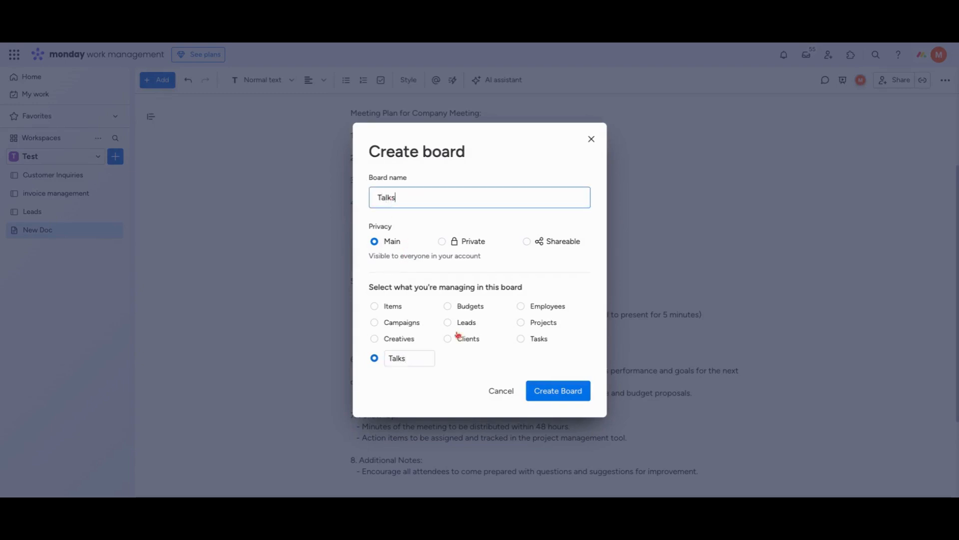
left_click(547, 389)
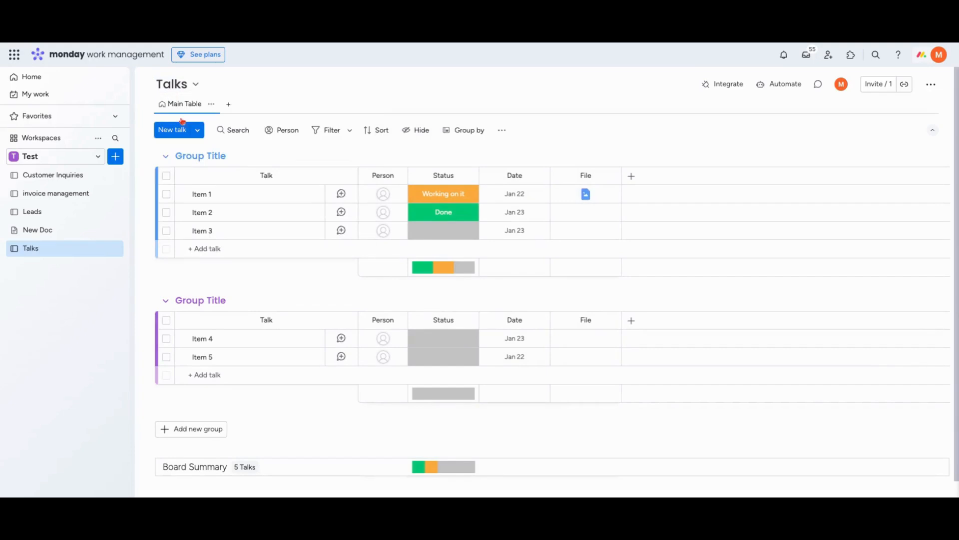
Rename the Talks board as "Company Annoucnments"
left_click(172, 84)
type("Compa")
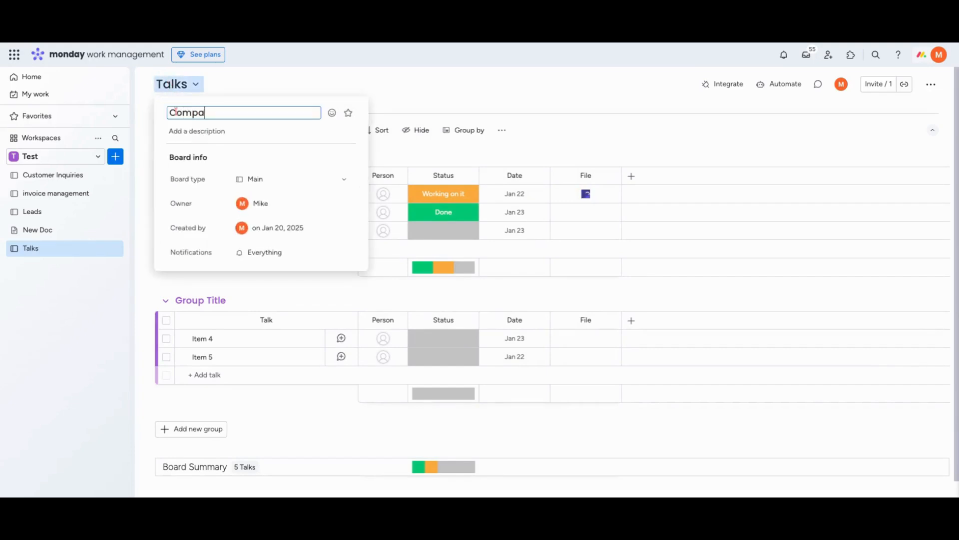
type("ny Annoucnments")
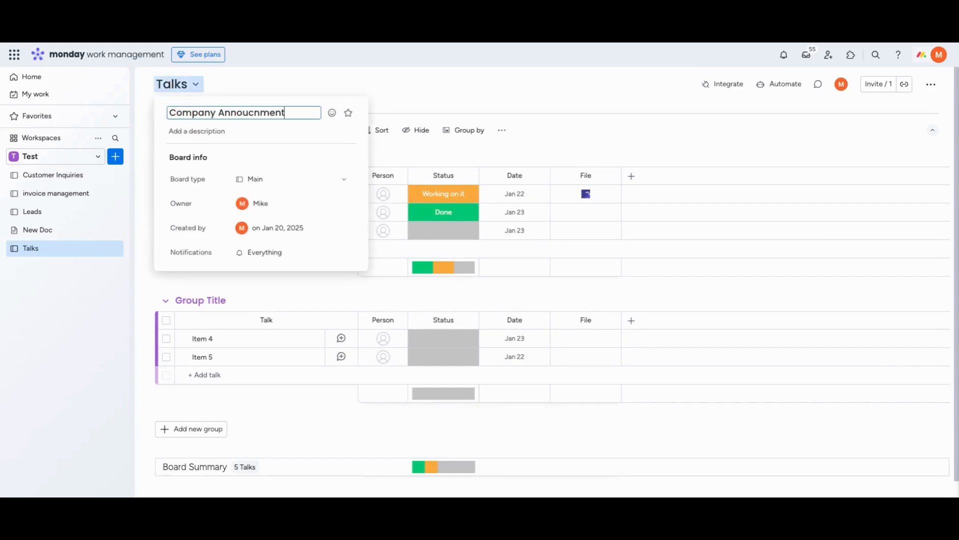
key("Return")
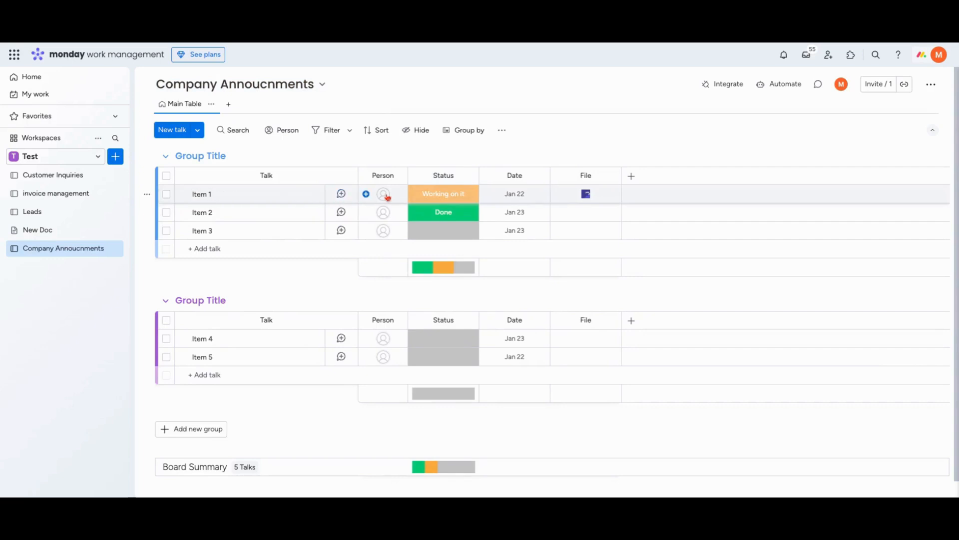
Paste the copied new-laptops announcement into a new update on Item 1 and check the draft through to its end
left_click(342, 195)
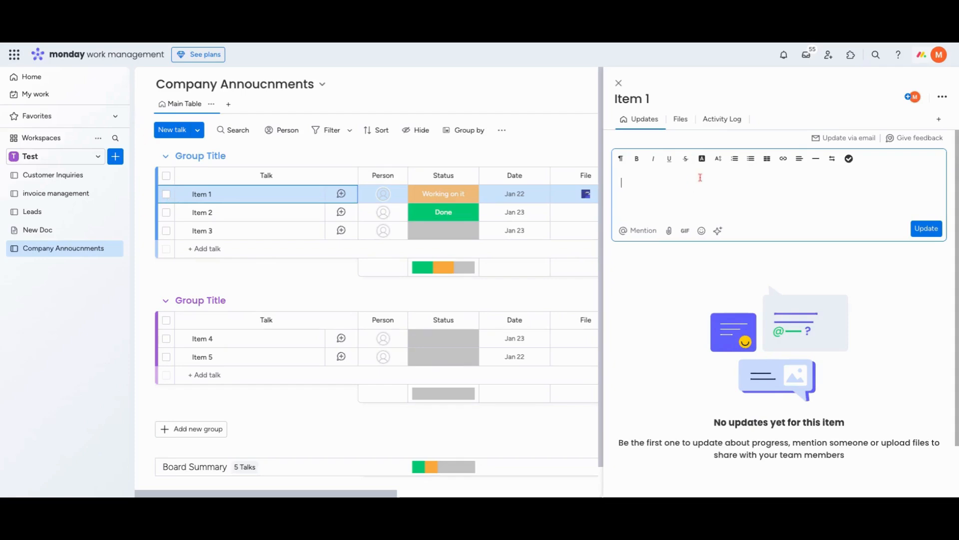
key("ctrl+v")
scroll(730, 222, "down", 10)
scroll(731, 222, "down", 5)
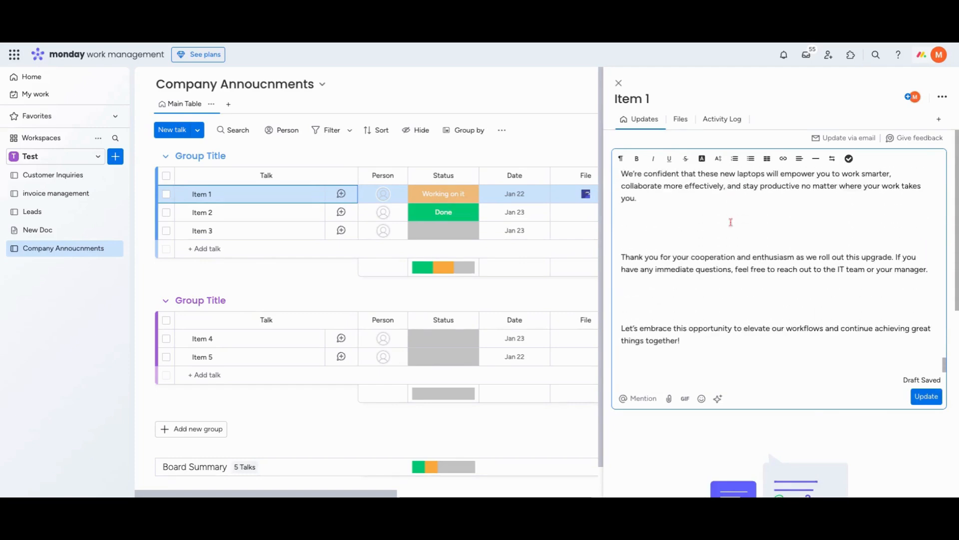
scroll(857, 403, "down", 5)
scroll(856, 404, "up", 5)
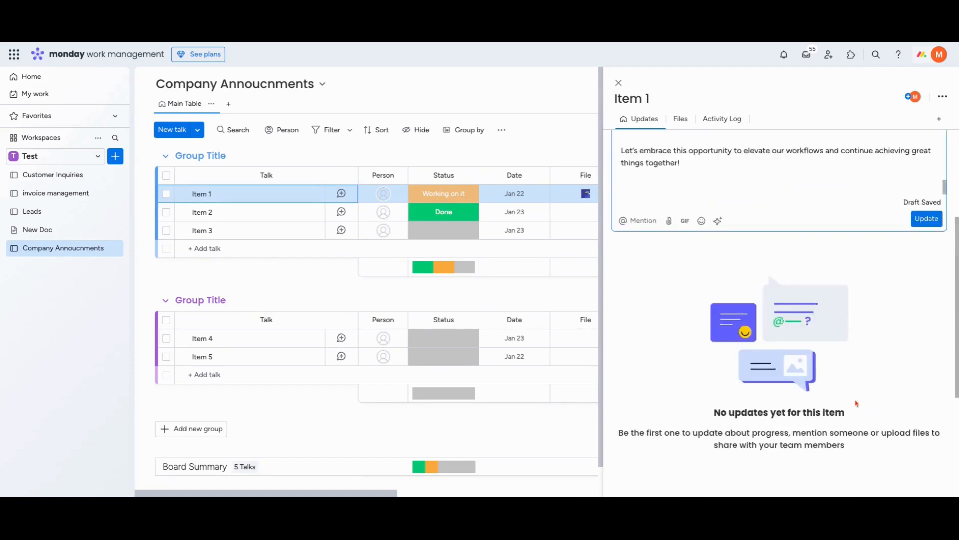
Summarize the draft announcement with AI and add the summary to the update
left_click(717, 370)
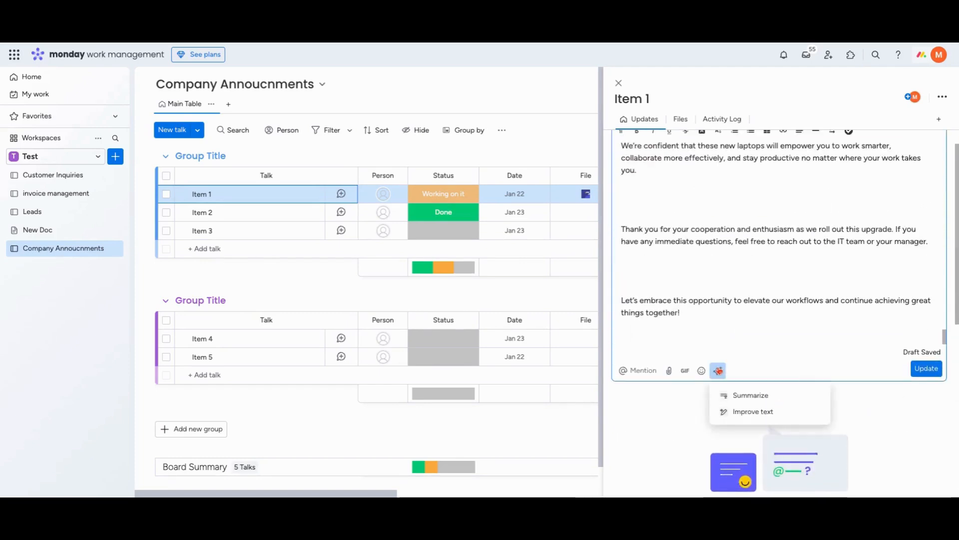
left_click(751, 396)
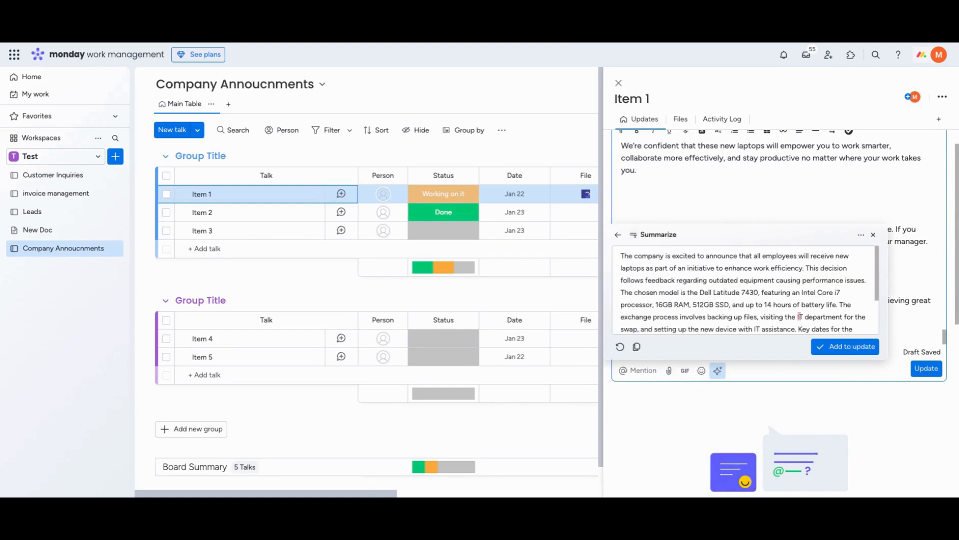
scroll(800, 316, "down", 3)
left_click(844, 346)
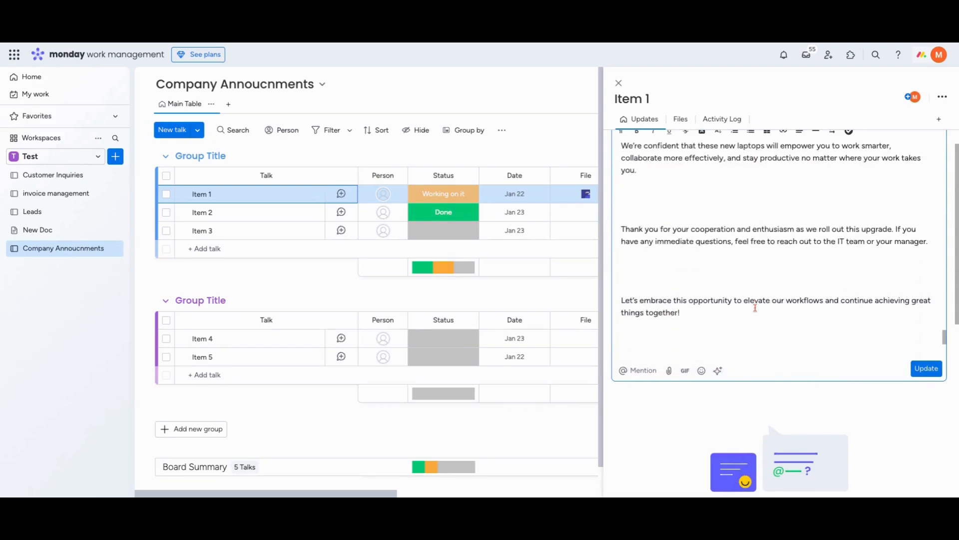
Put "TLDR:" on its own line above the summary, followed by a blank line, and post the update
scroll(755, 308, "up", 20)
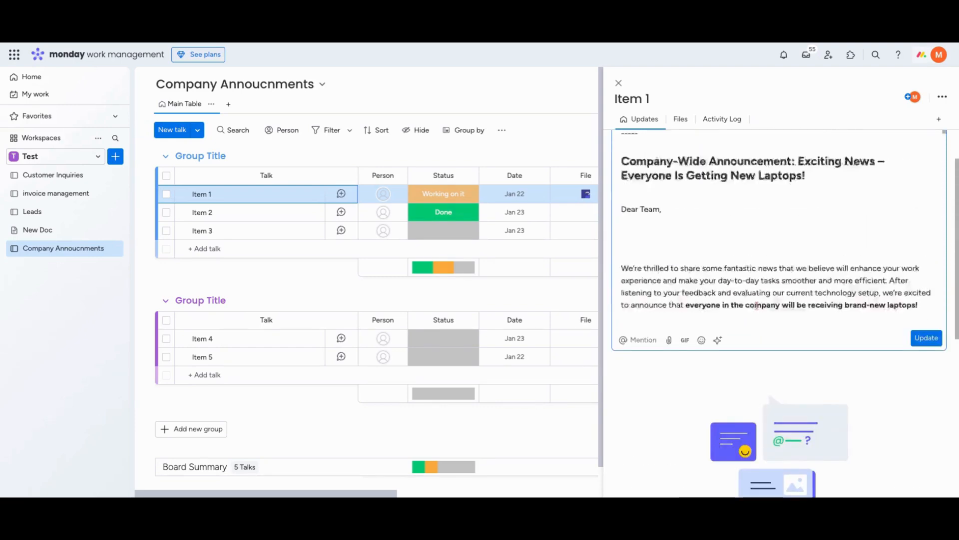
scroll(757, 306, "up", 3)
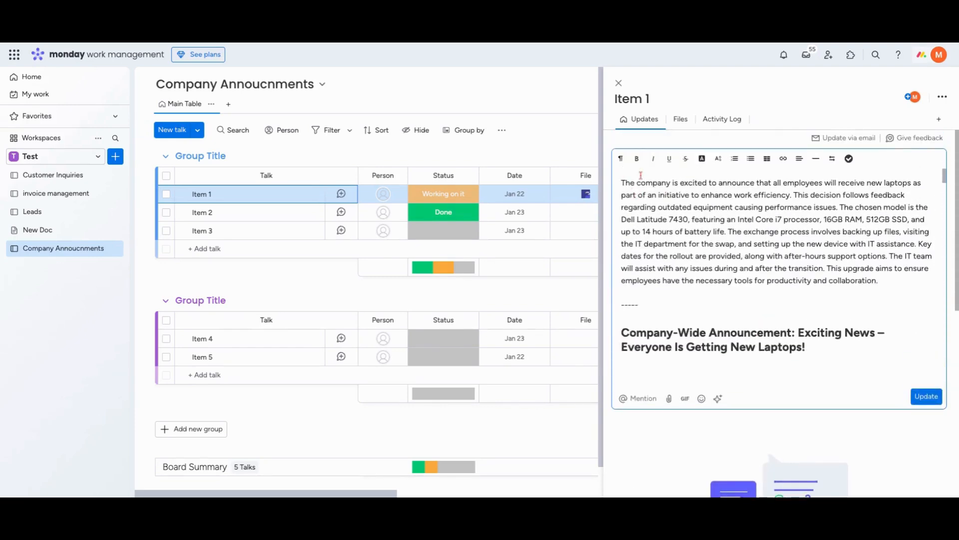
type("TLDR")
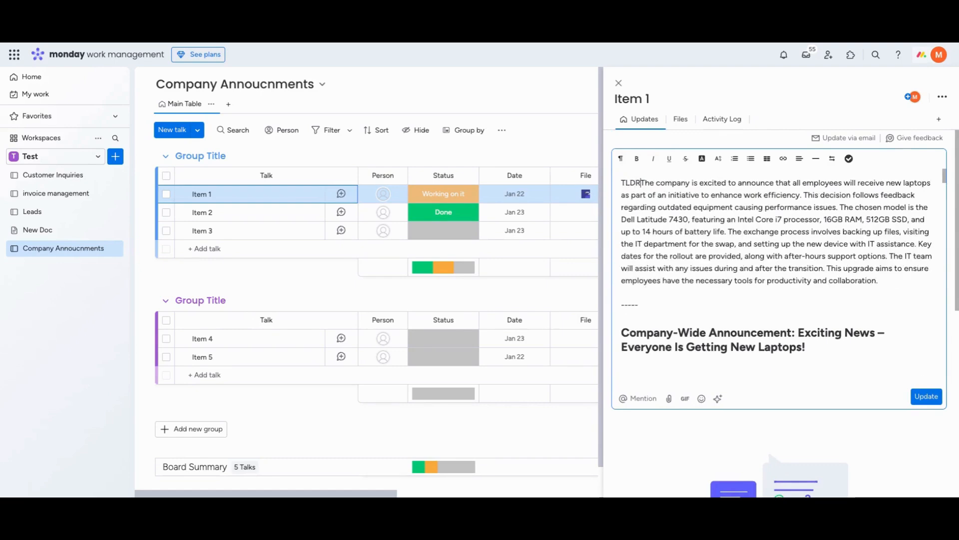
type(":")
key("Return")
key("Return")
left_click(927, 396)
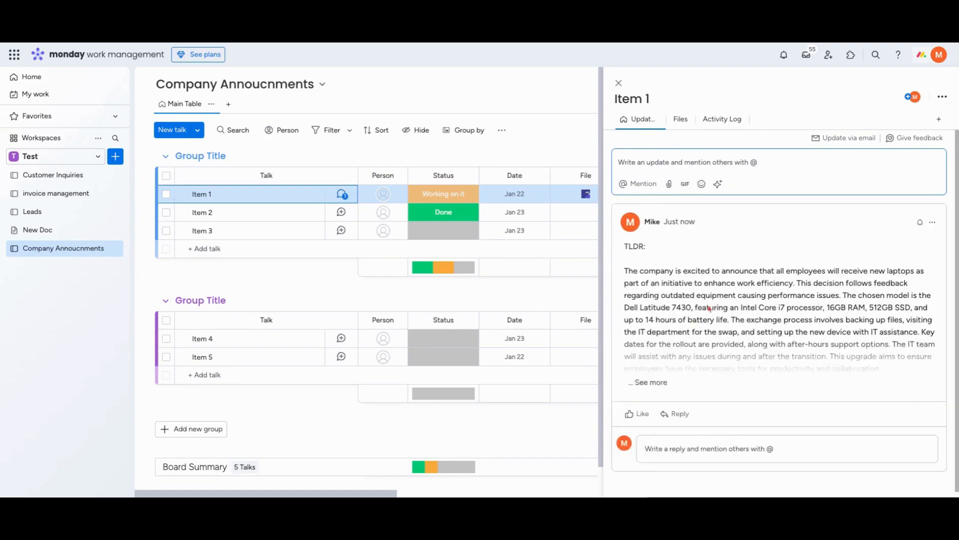
Expand the posted update on Item 1 and read through the full announcement
left_click(647, 381)
scroll(699, 358, "down", 10)
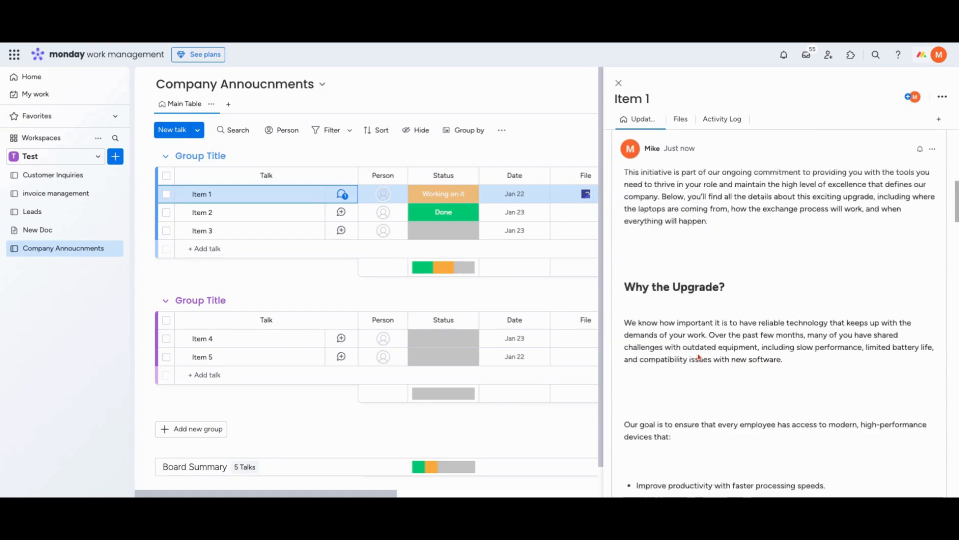
scroll(699, 358, "down", 20)
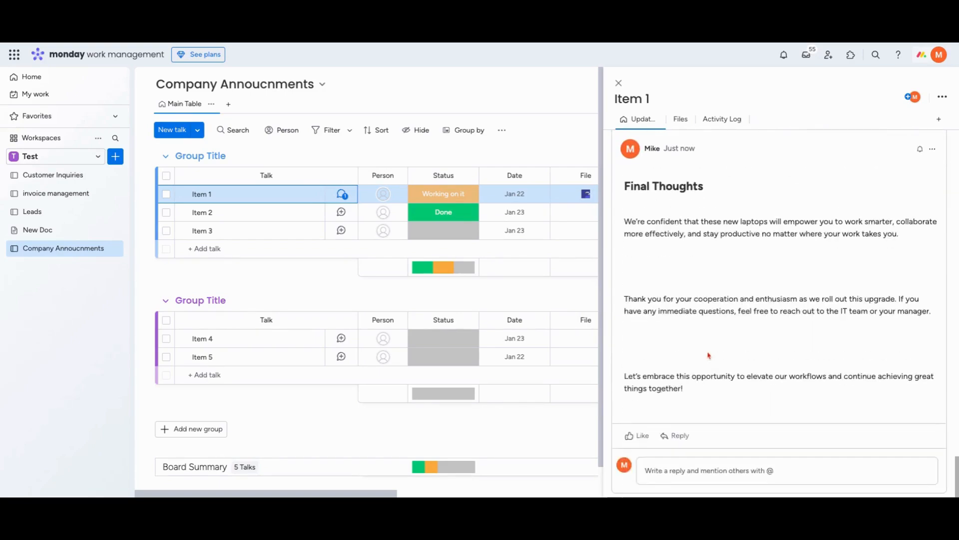
scroll(760, 359, "up", 20)
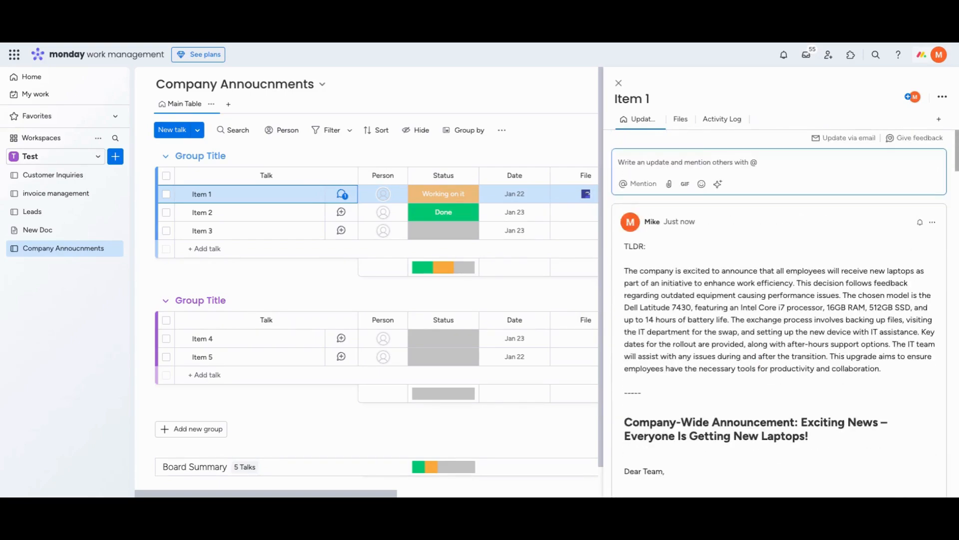